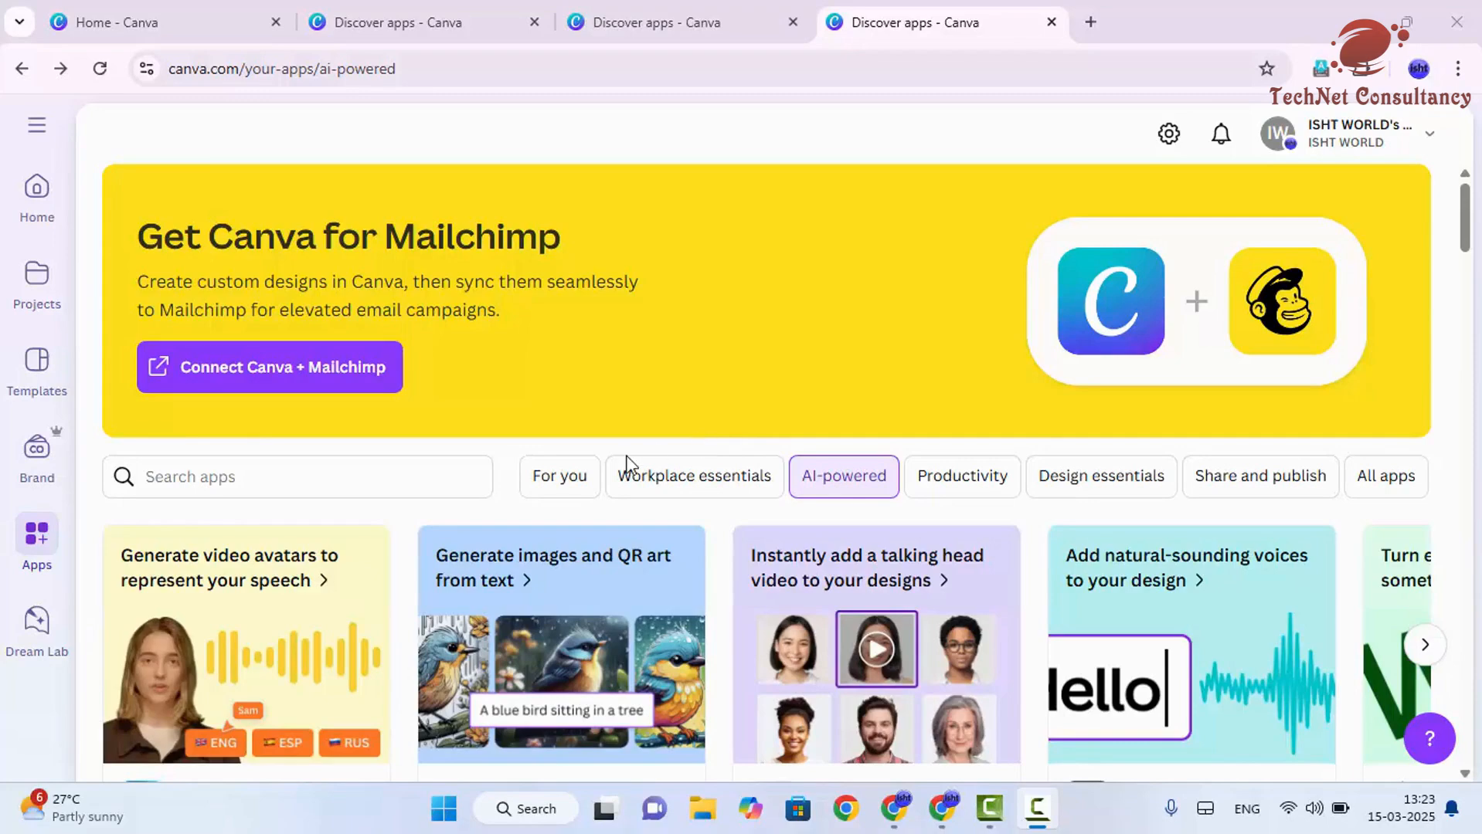
# - Browse the list of AI-powered apps in Canva's app directory
pyautogui.scroll(-4, 537, 386)
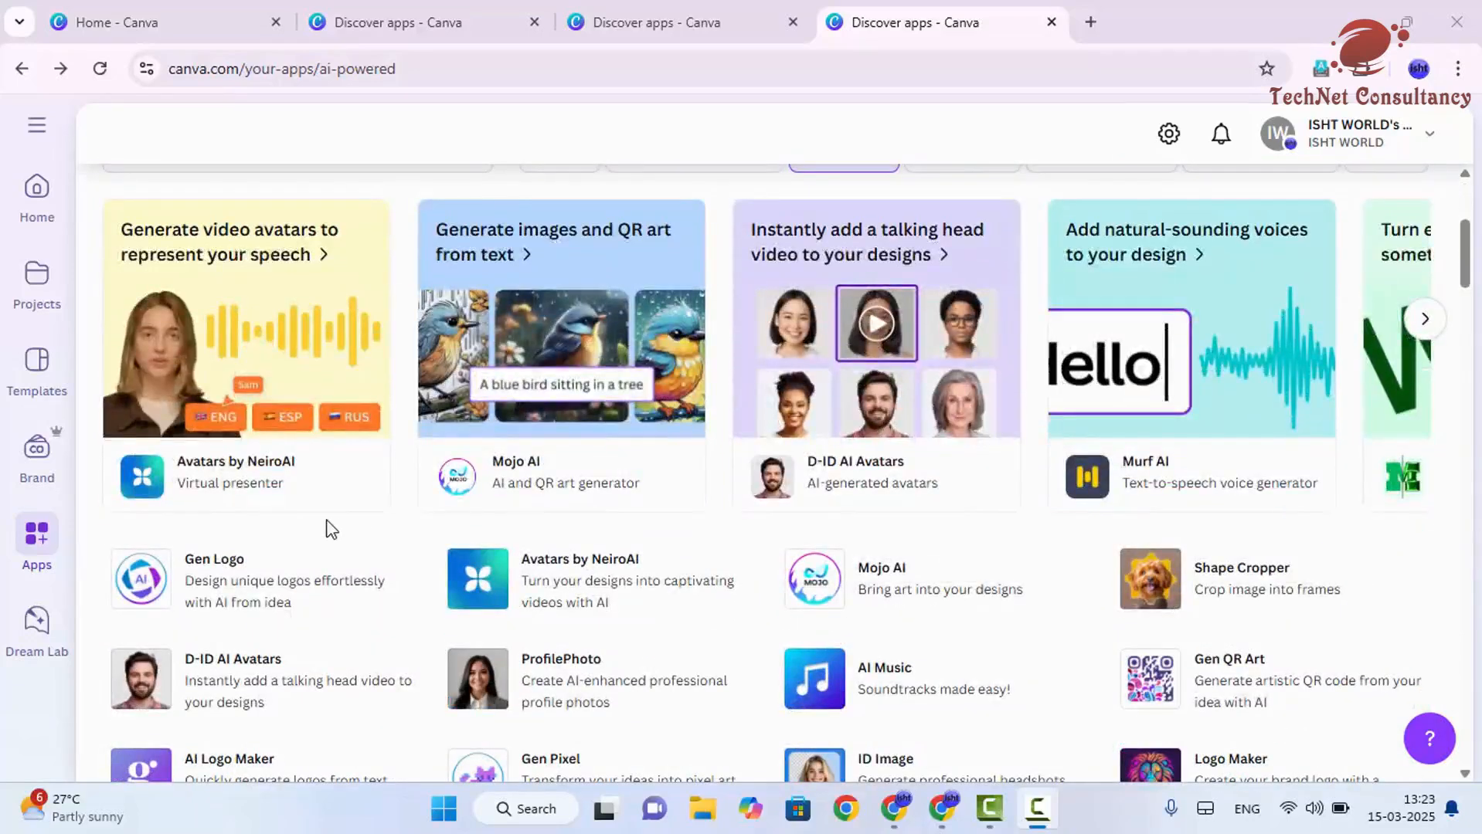
pyautogui.scroll(-1, 281, 656)
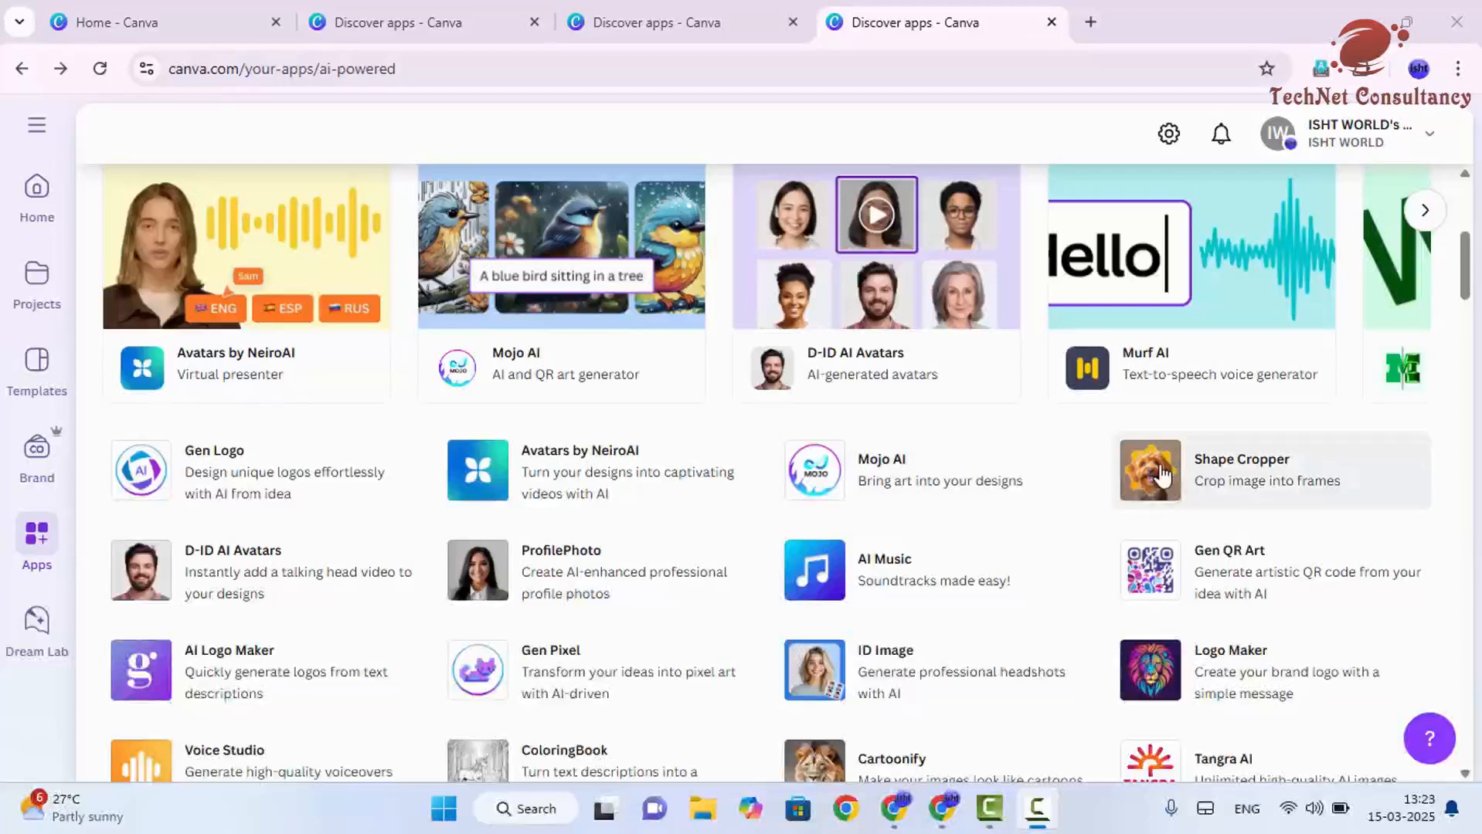
pyautogui.scroll(-1, 993, 433)
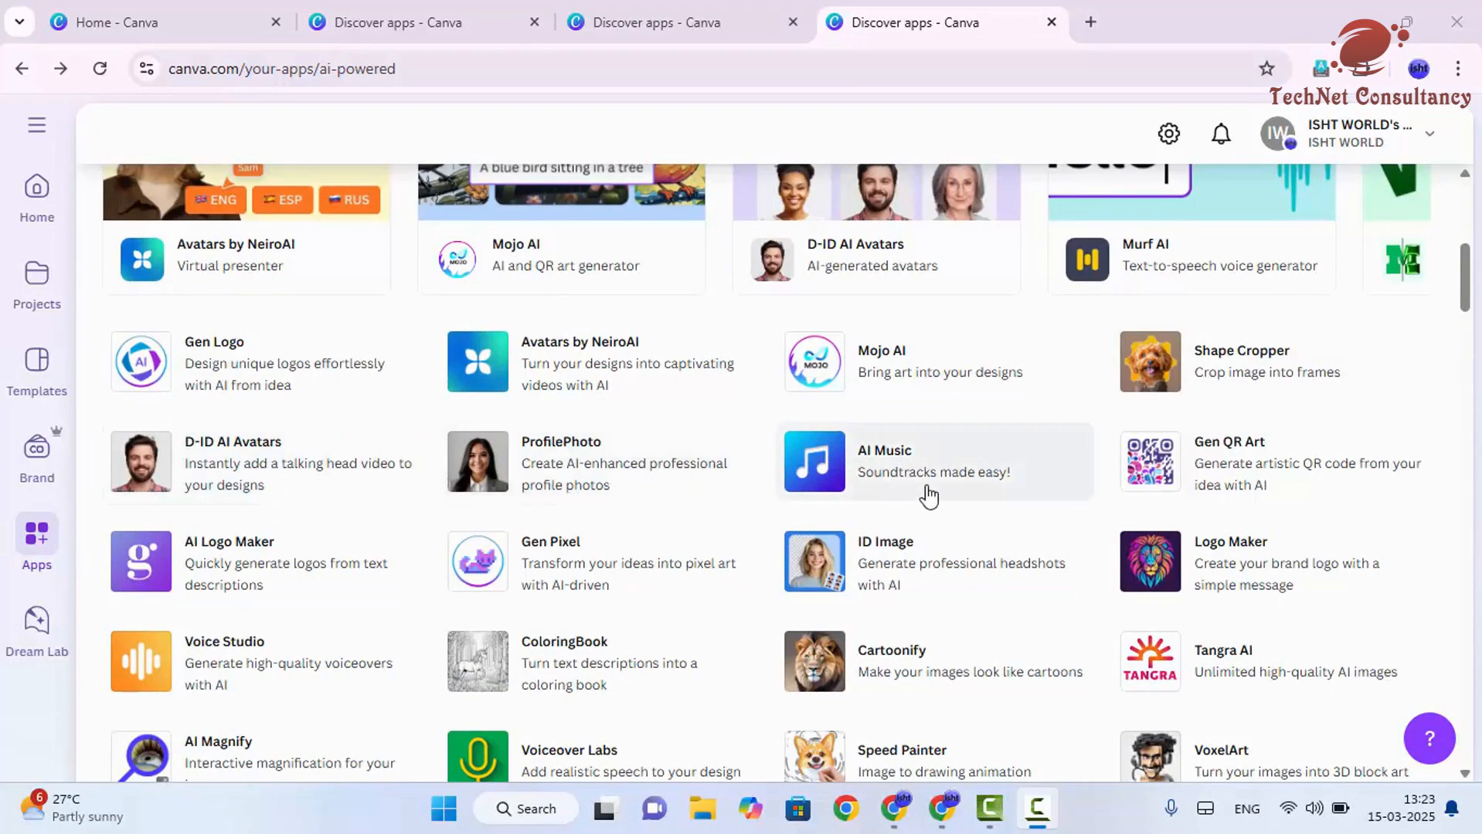
pyautogui.scroll(-2, 1250, 373)
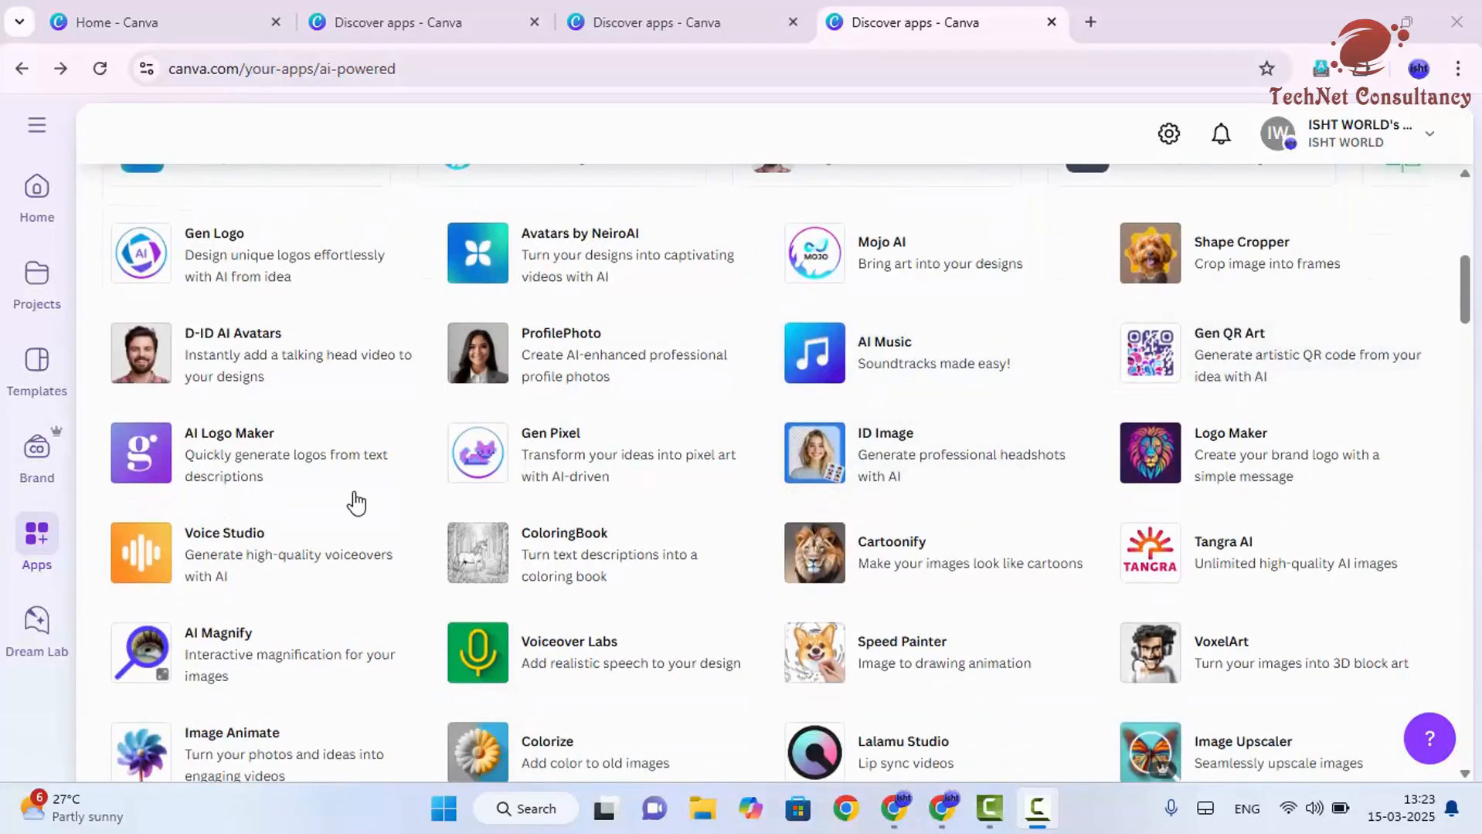
pyautogui.scroll(3, 354, 503)
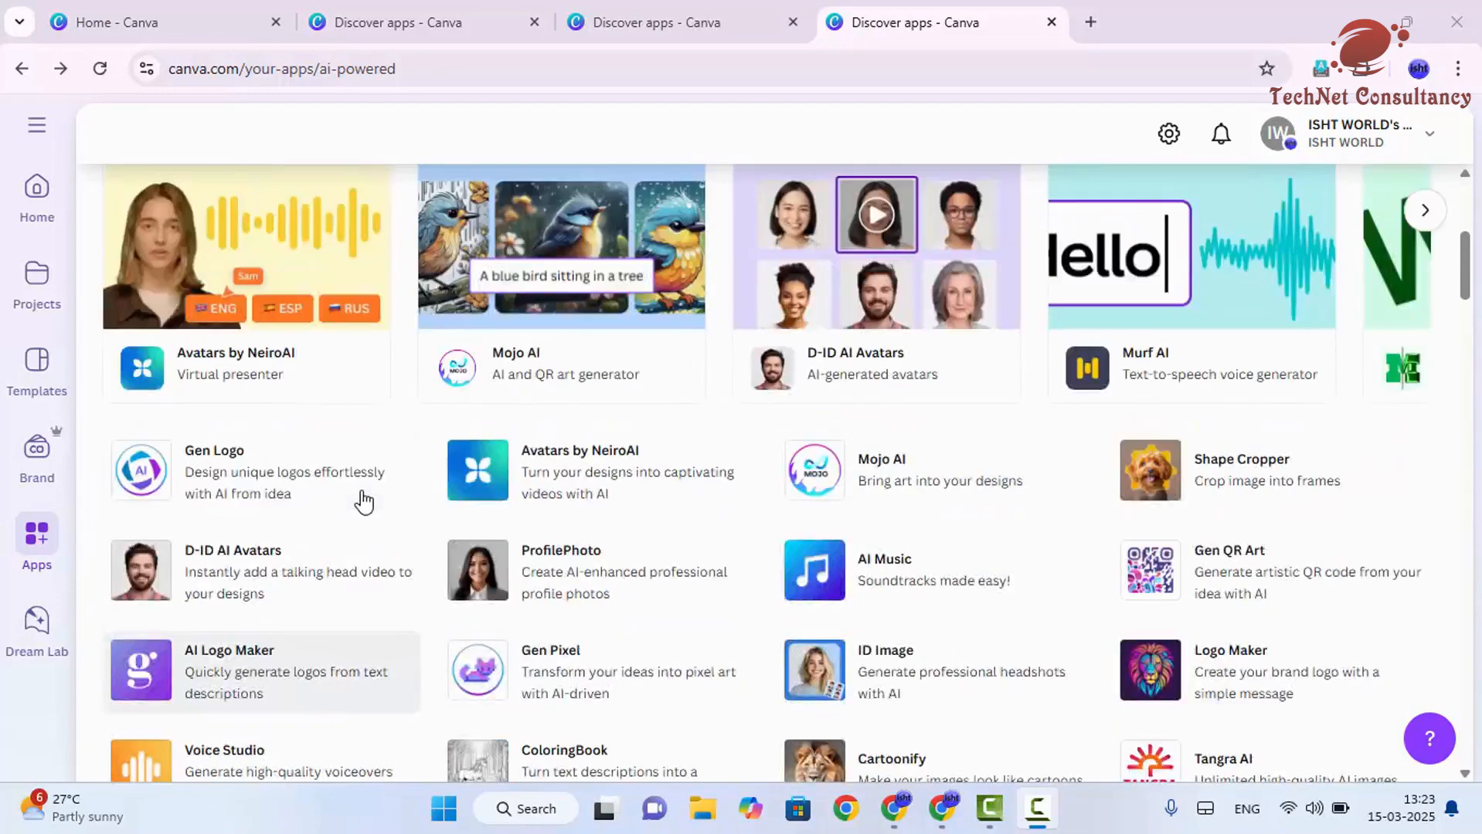
pyautogui.scroll(-2, 353, 501)
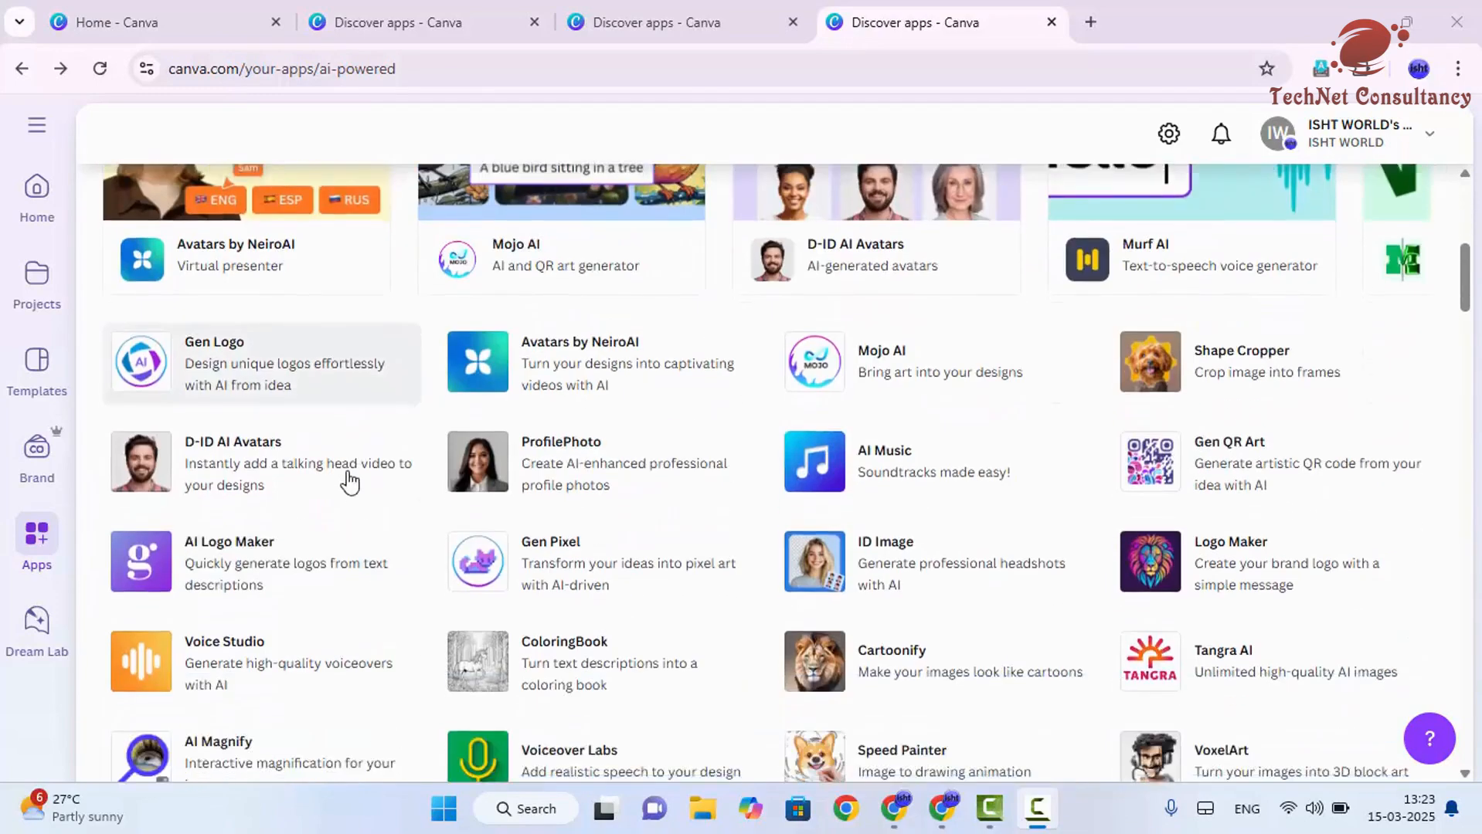
pyautogui.scroll(-3, 296, 402)
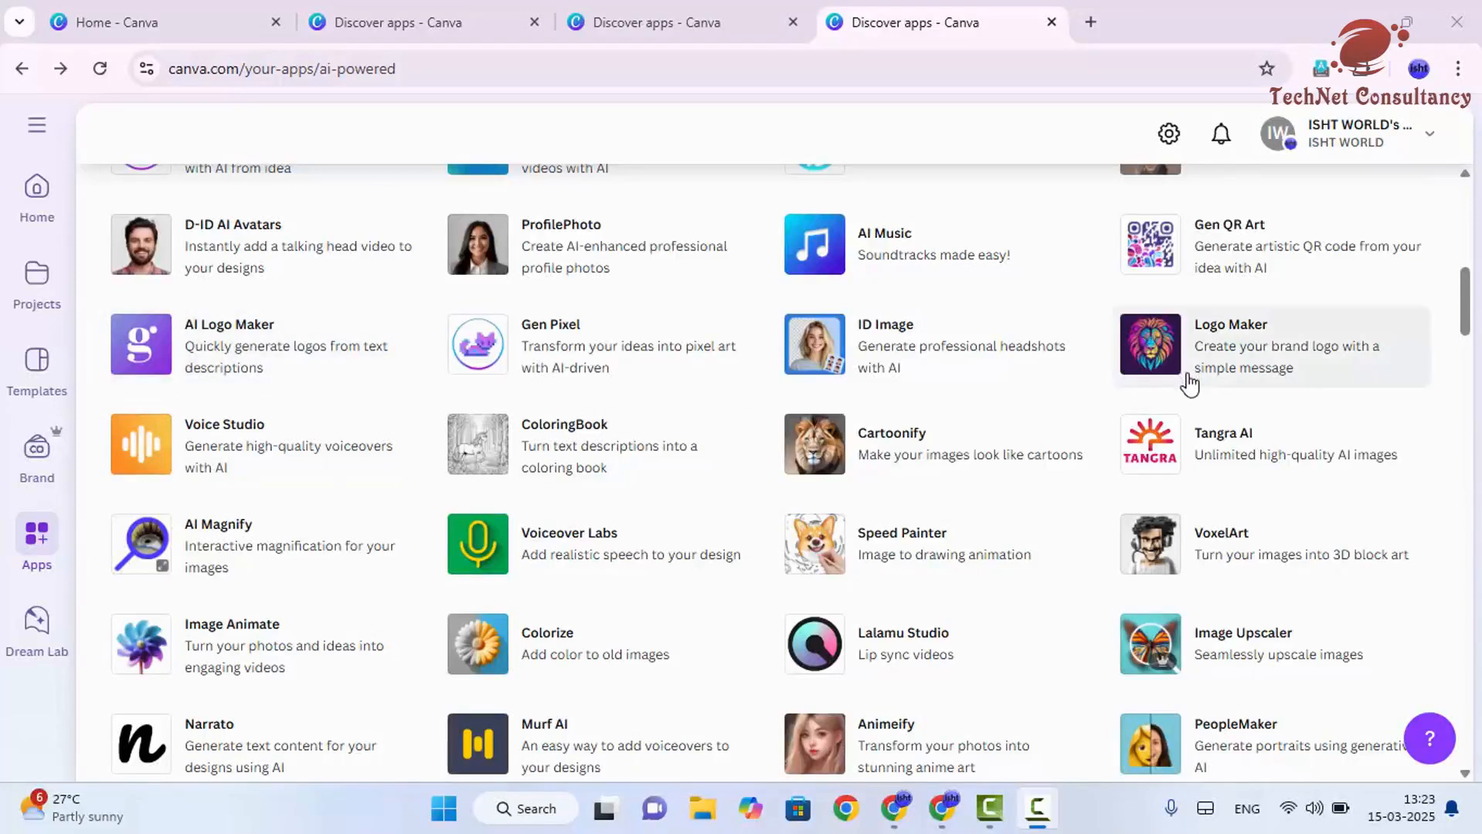
pyautogui.scroll(-2, 1124, 413)
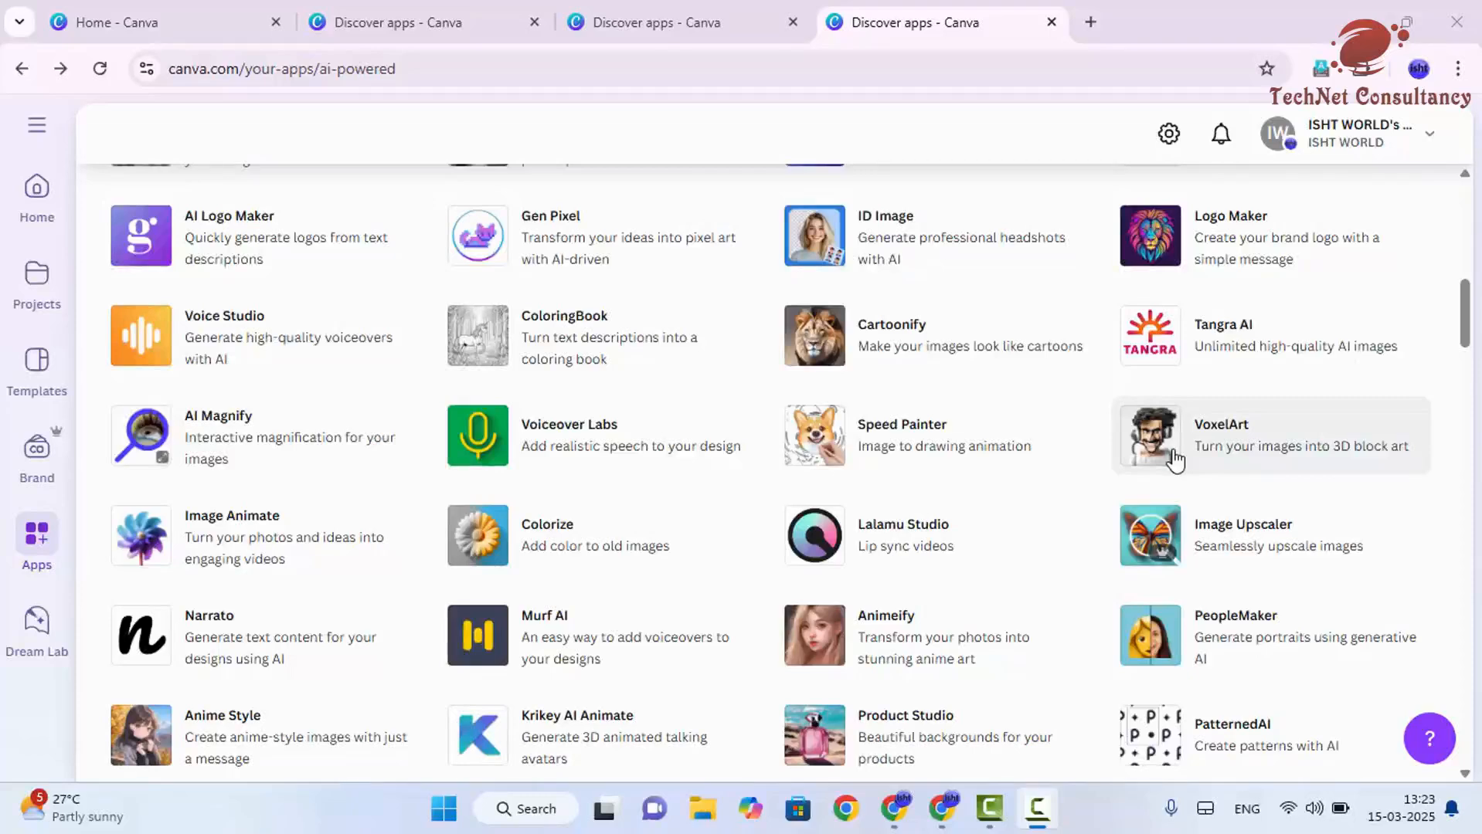
pyautogui.scroll(-1, 1170, 462)
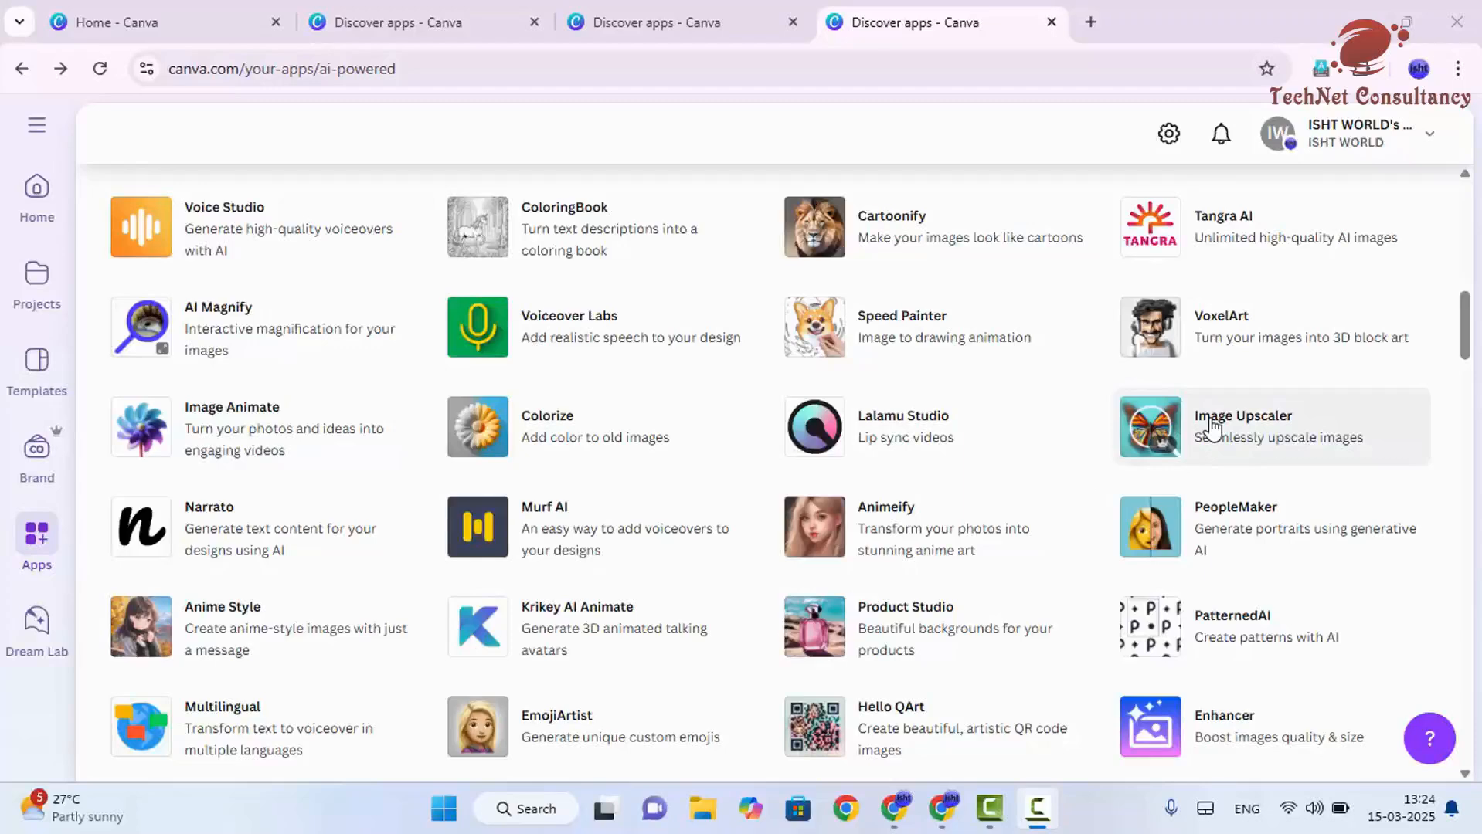
pyautogui.scroll(-1, 1210, 429)
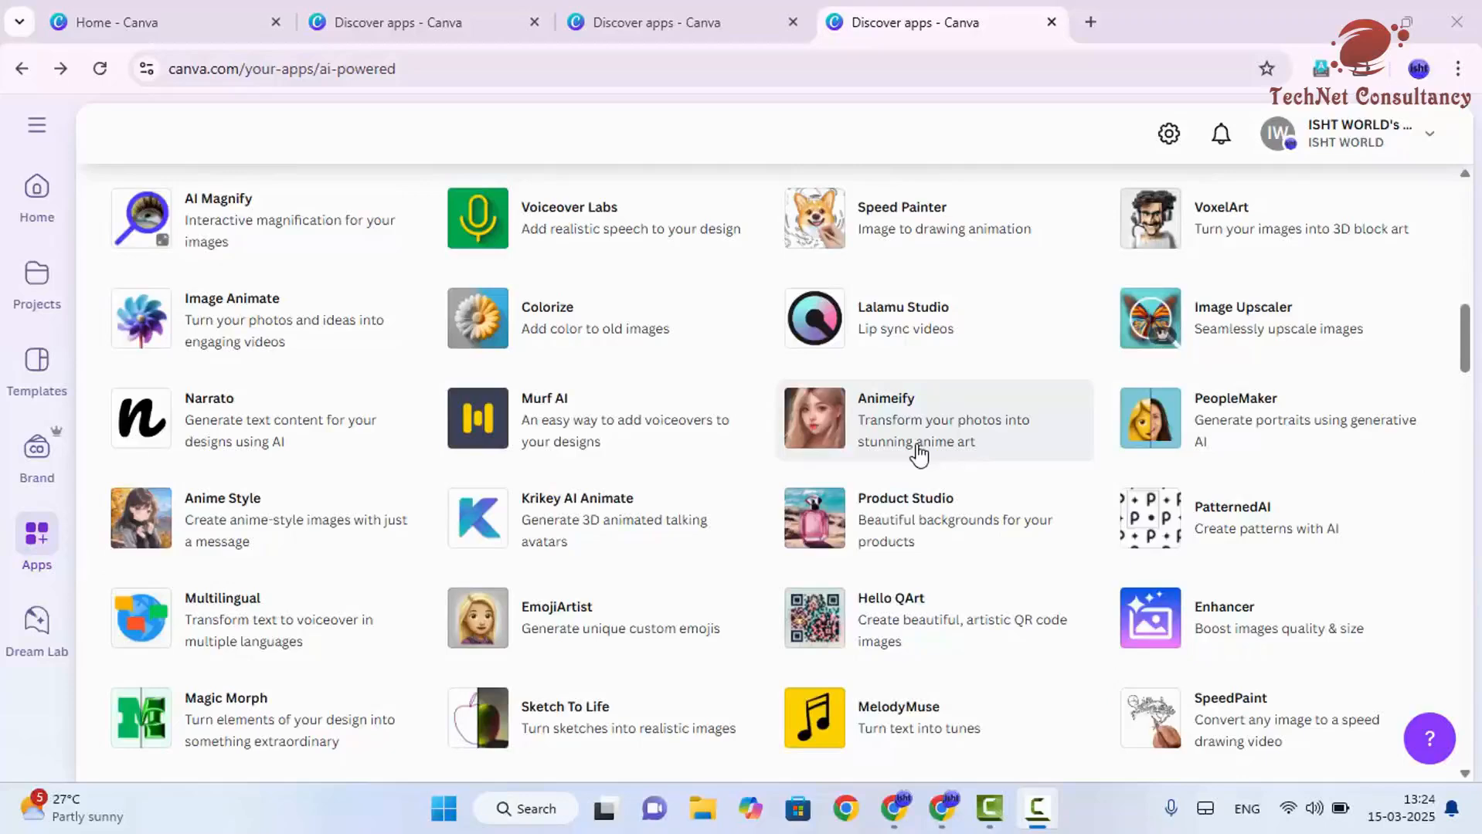
pyautogui.scroll(-3, 919, 456)
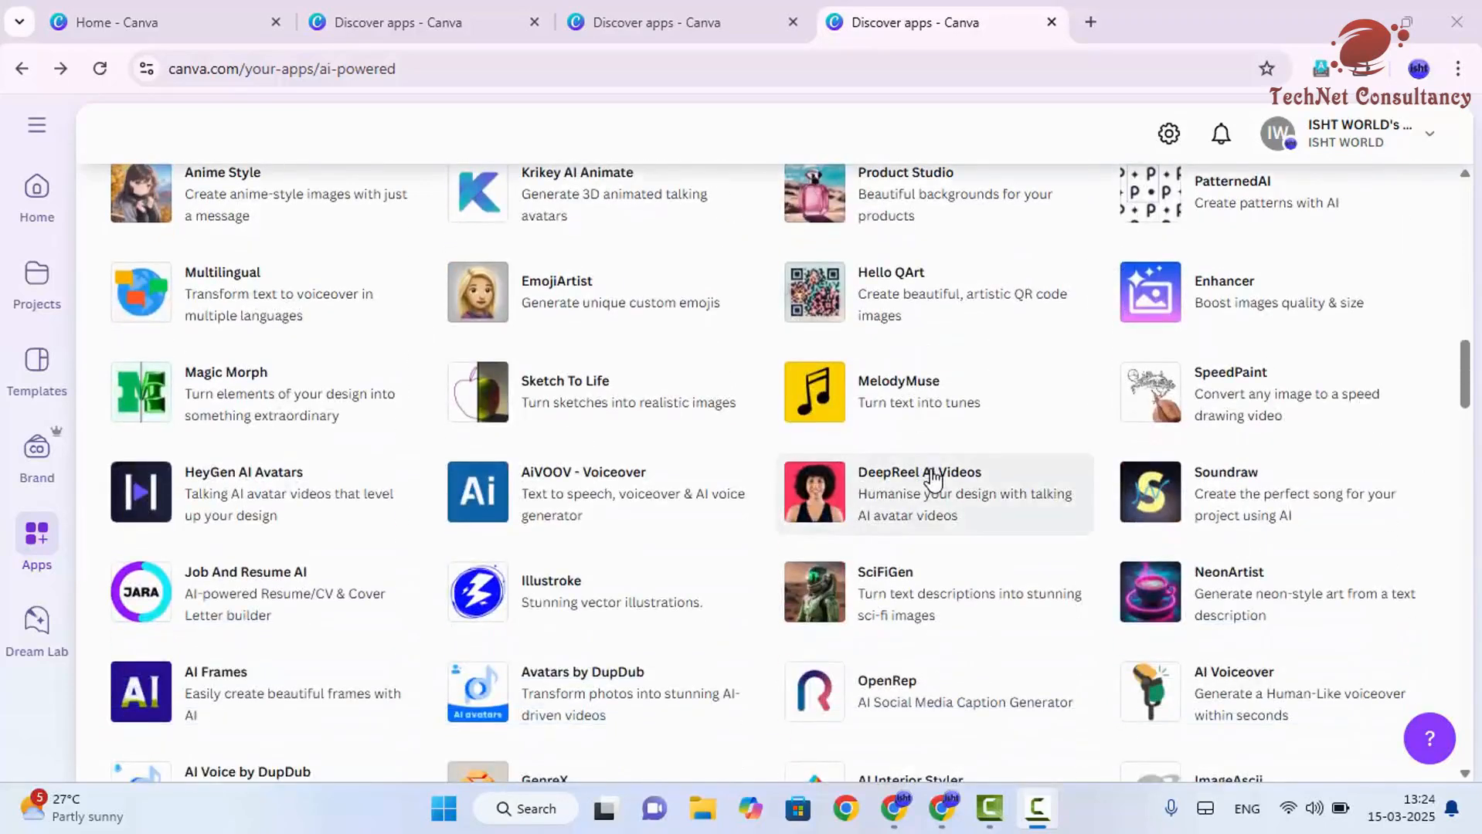
pyautogui.scroll(-3, 932, 480)
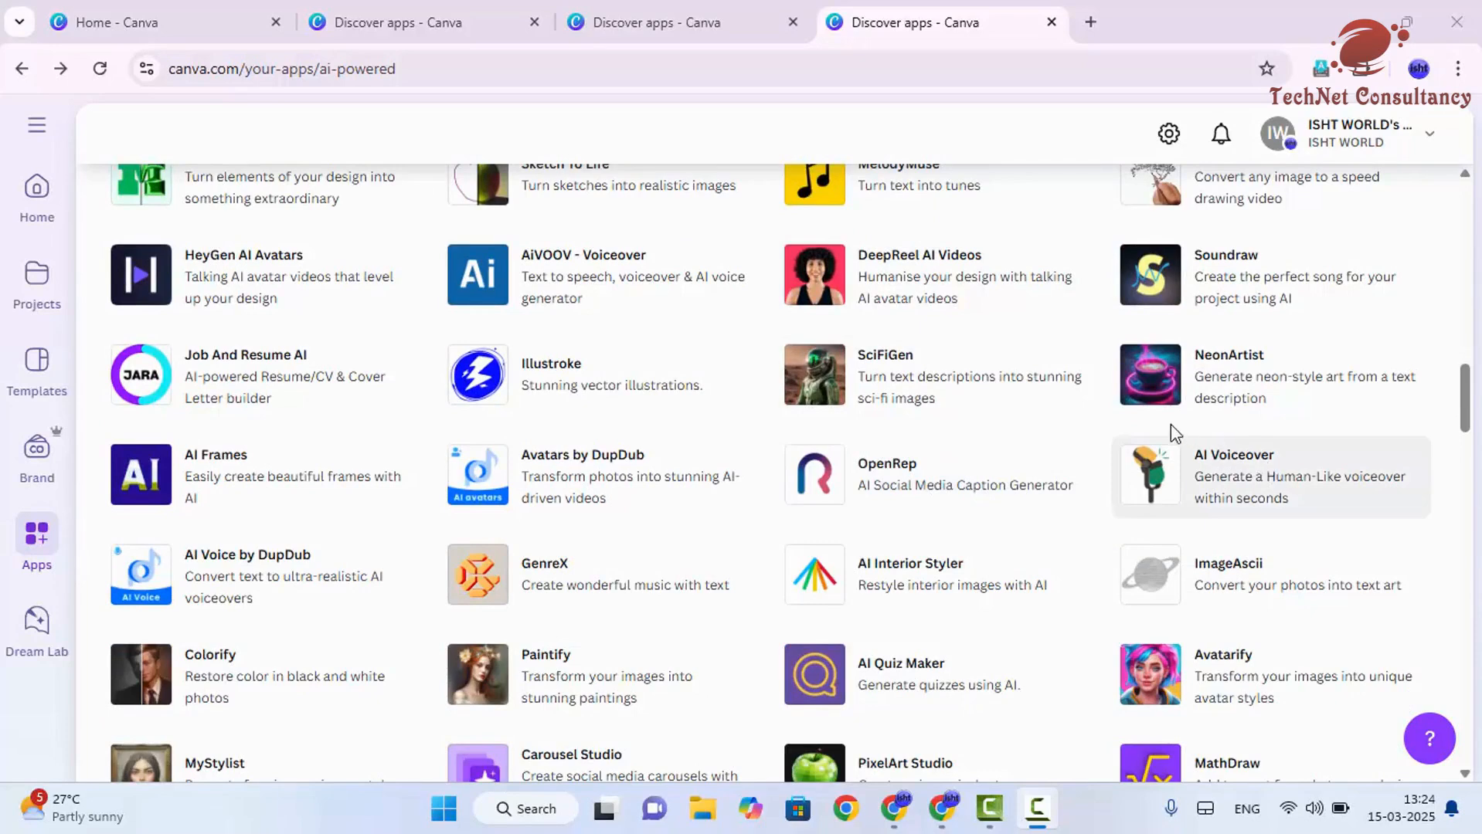
pyautogui.scroll(-3, 587, 406)
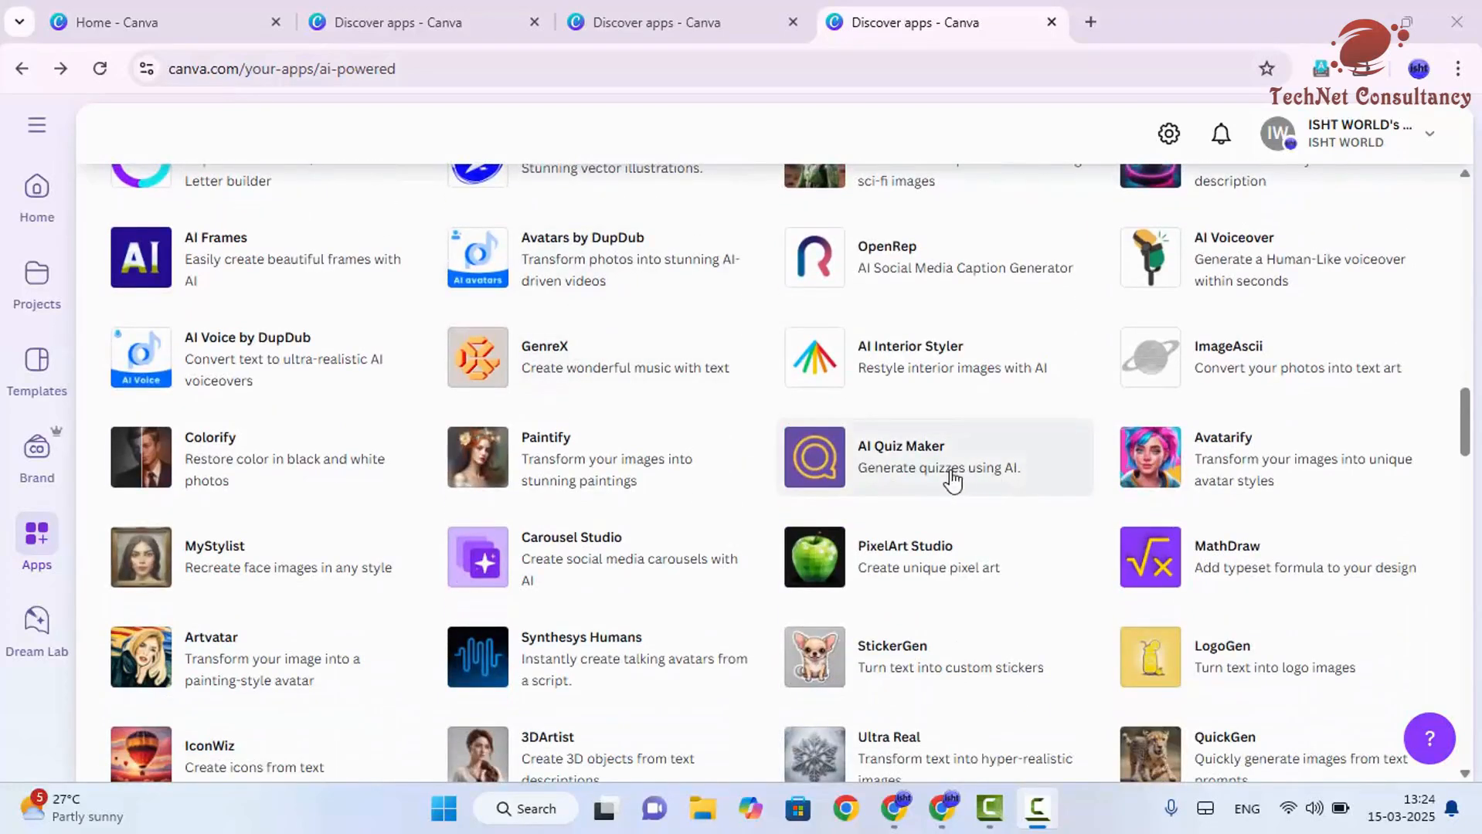
pyautogui.scroll(-4, 921, 473)
pyautogui.scroll(-7, 922, 472)
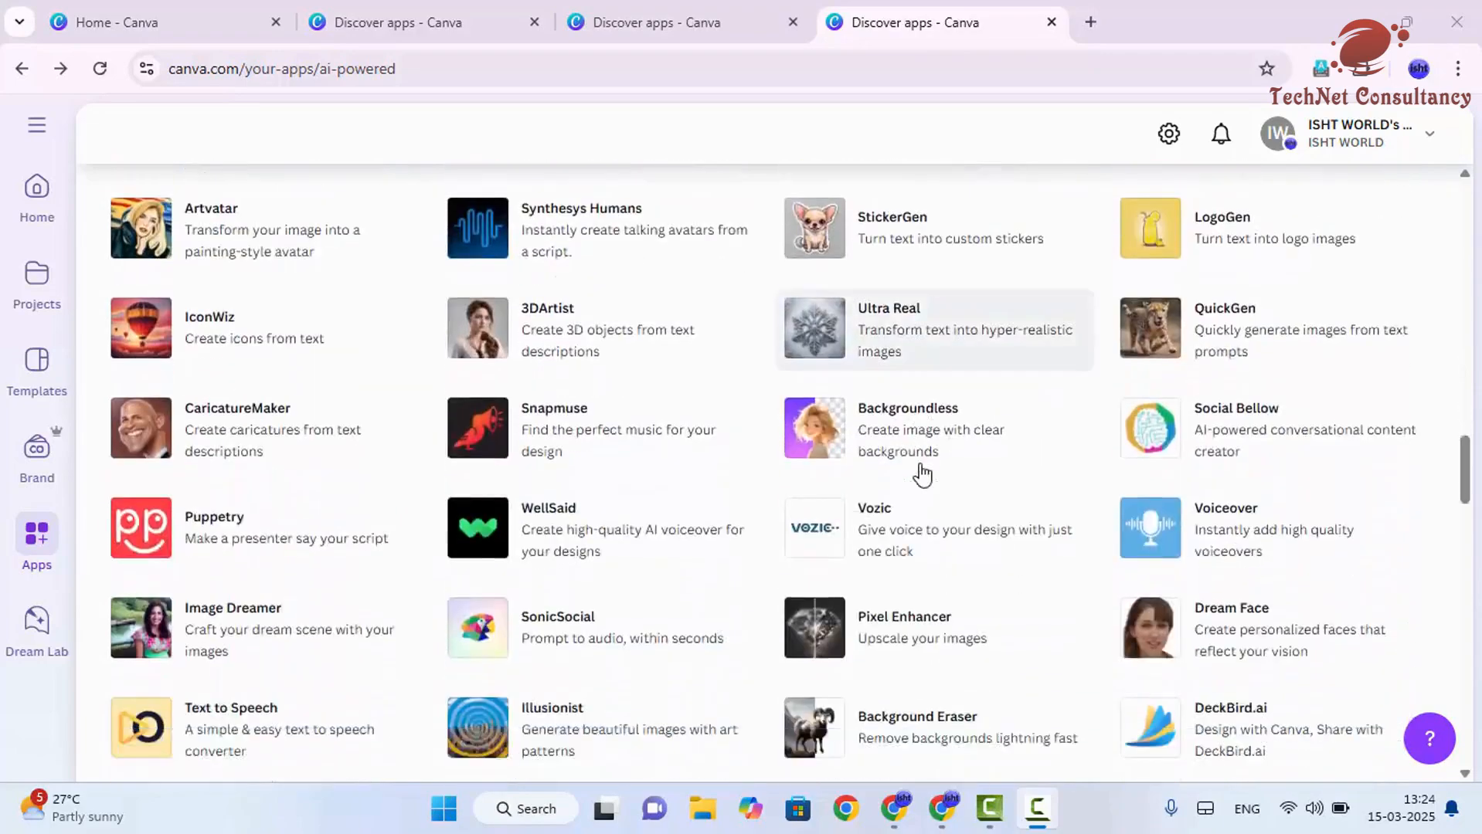
pyautogui.scroll(-11, 898, 486)
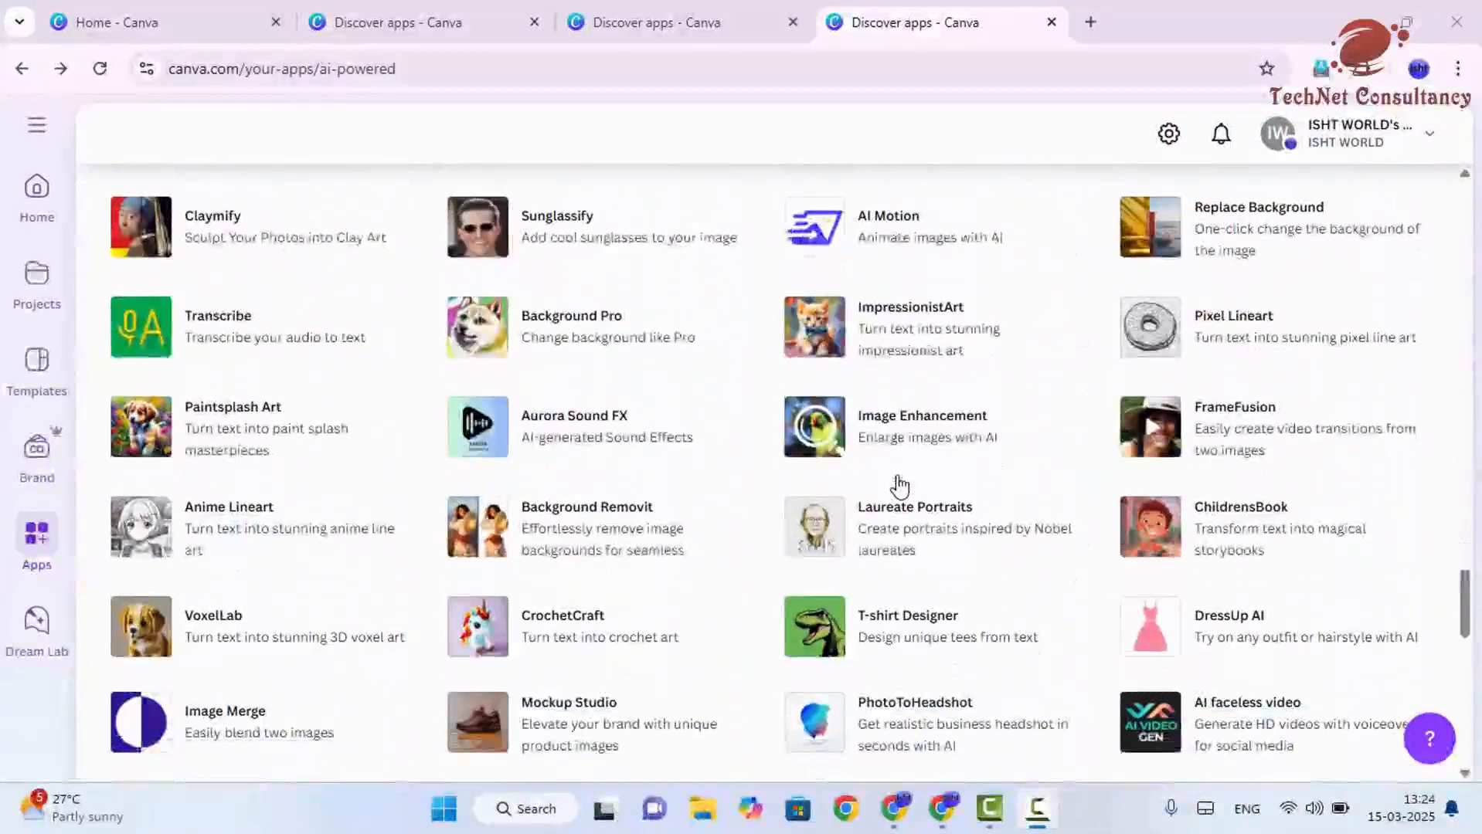
pyautogui.scroll(20, 898, 485)
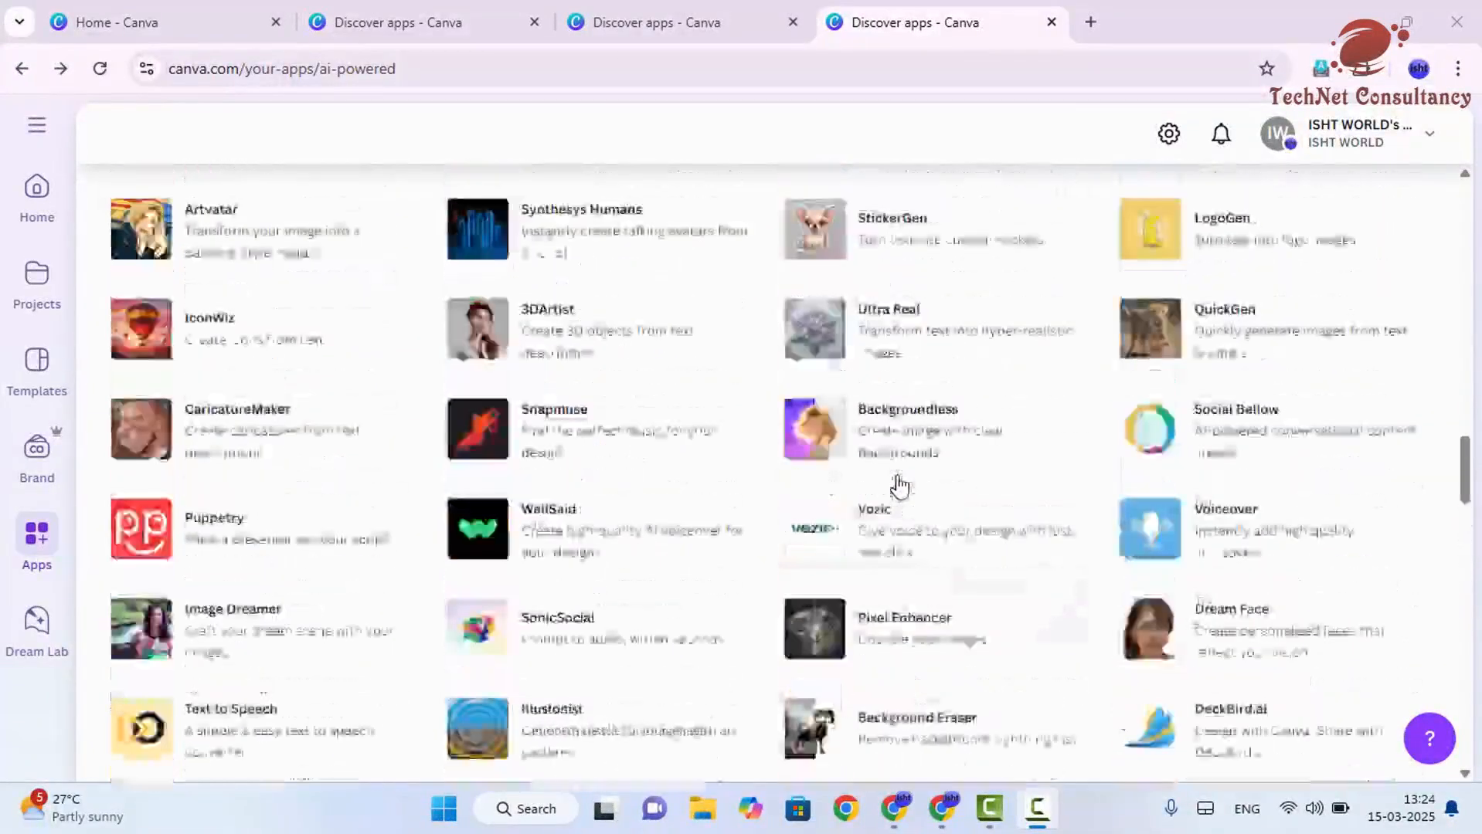
pyautogui.scroll(5, 899, 485)
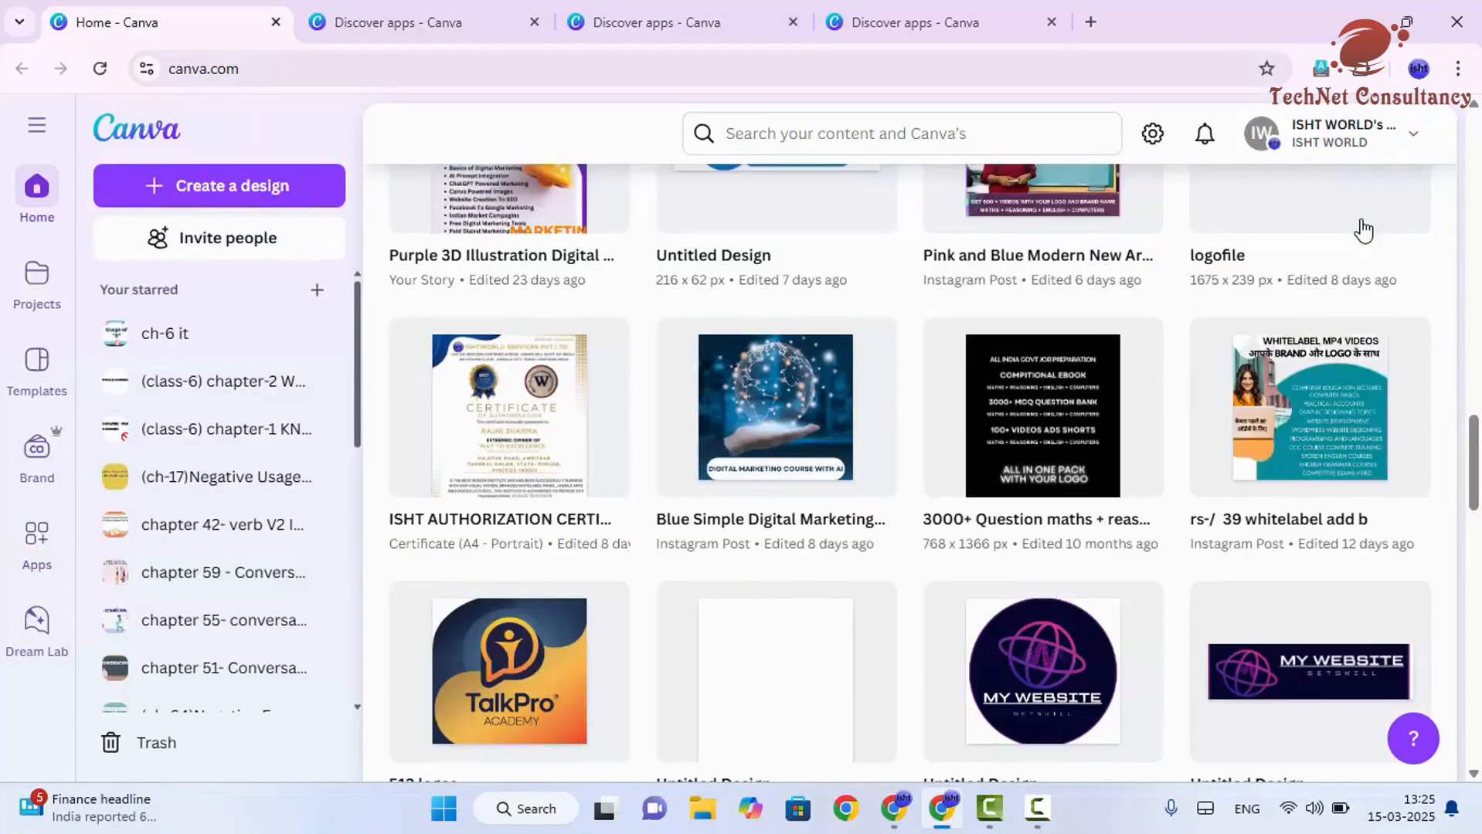
# - Open the Apps section and look through the Workplace essentials, AI-powered, Productivity and Design essentials categories
pyautogui.click(39, 555)
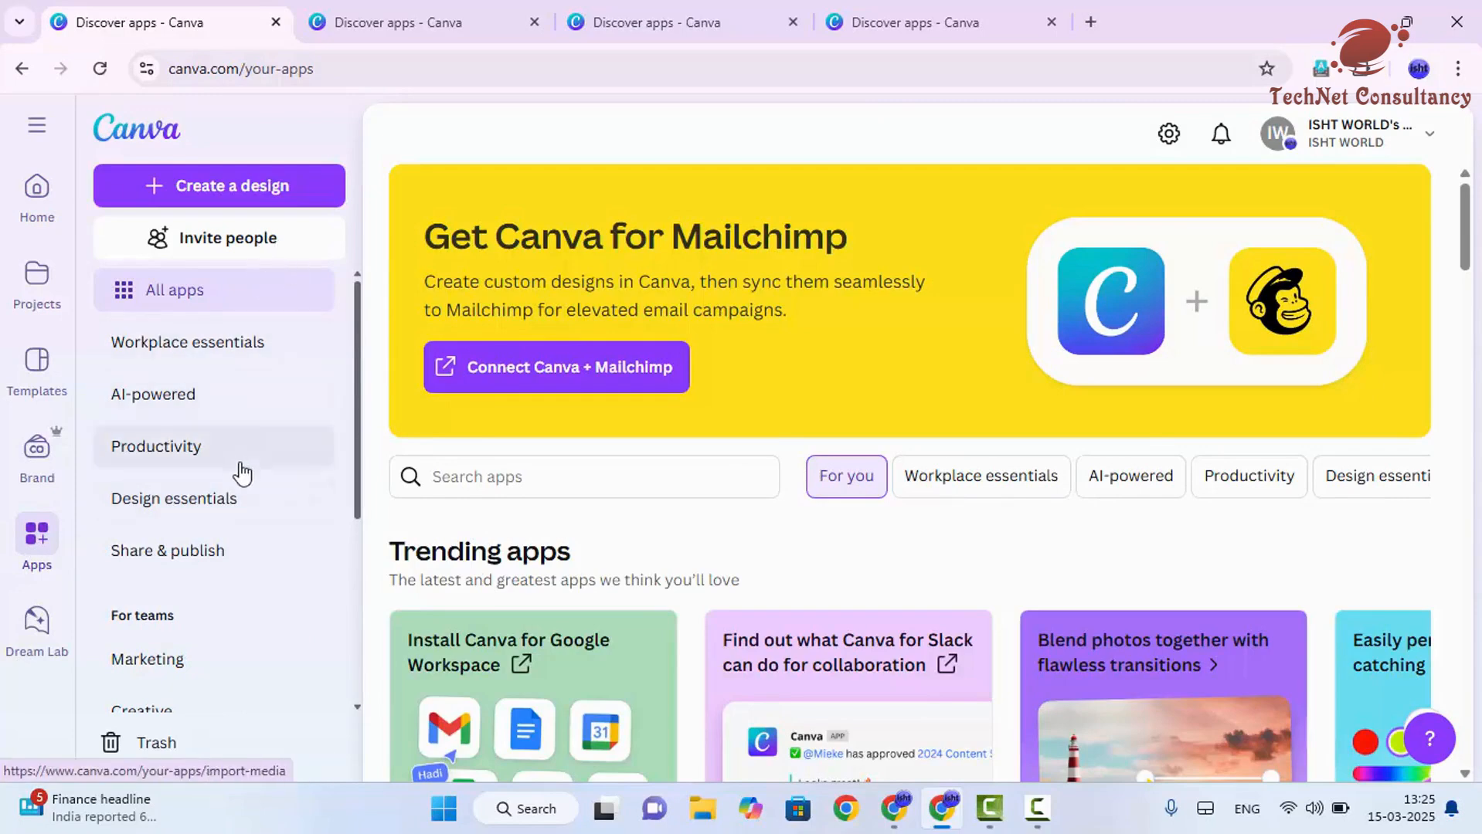
pyautogui.scroll(-5, 219, 586)
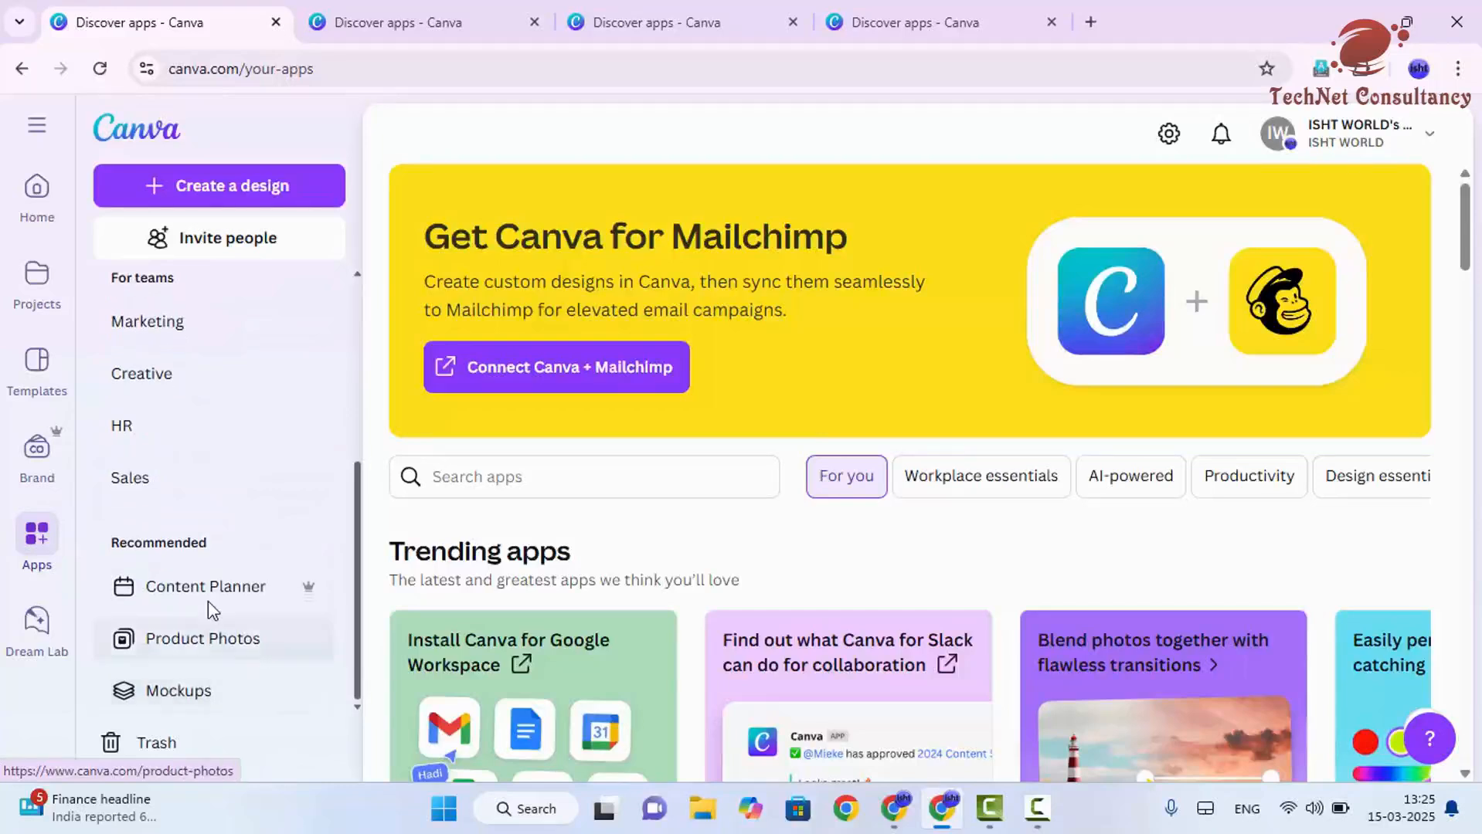
pyautogui.scroll(5, 209, 601)
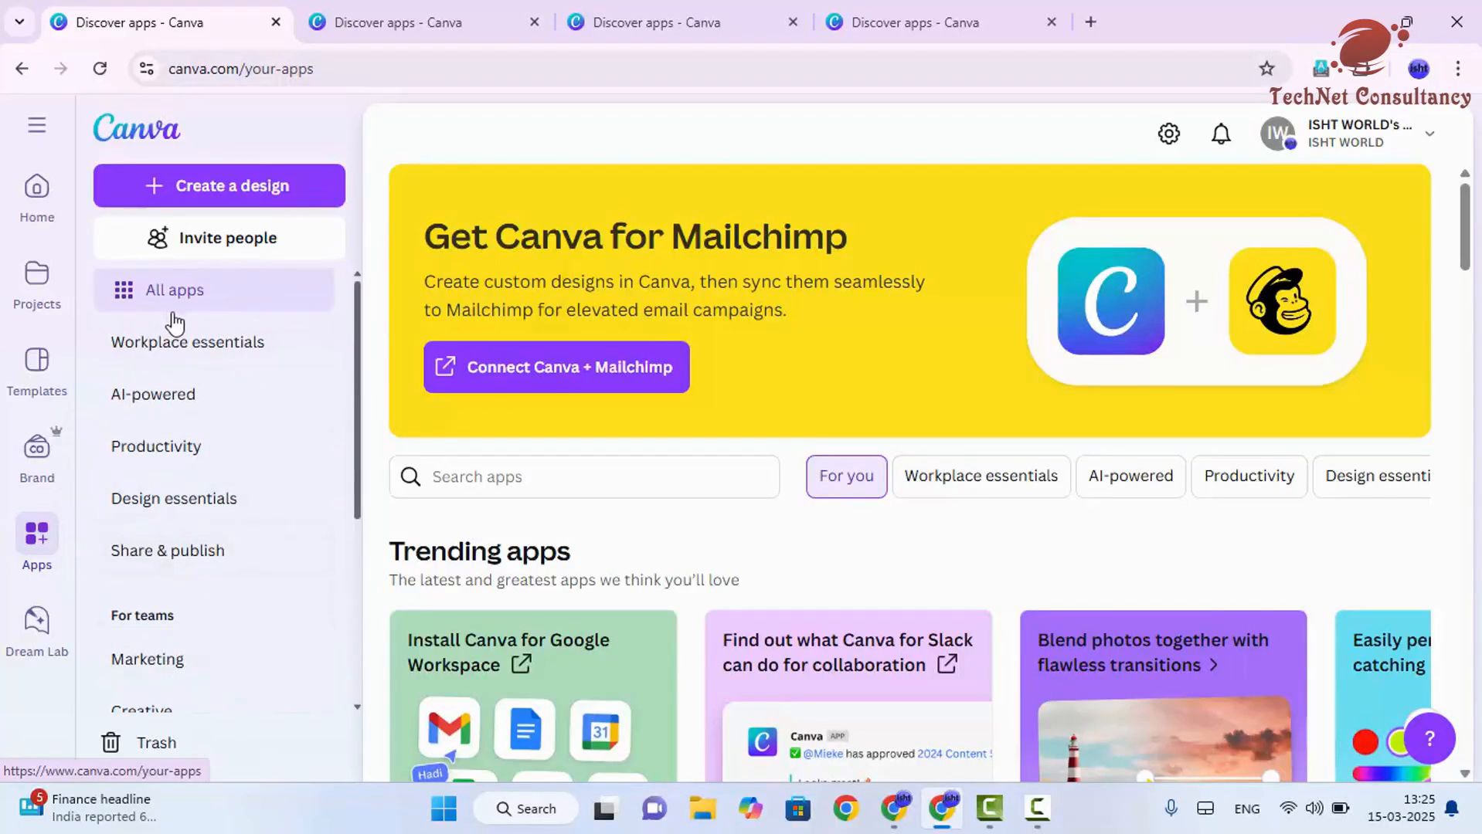
pyautogui.click(188, 344)
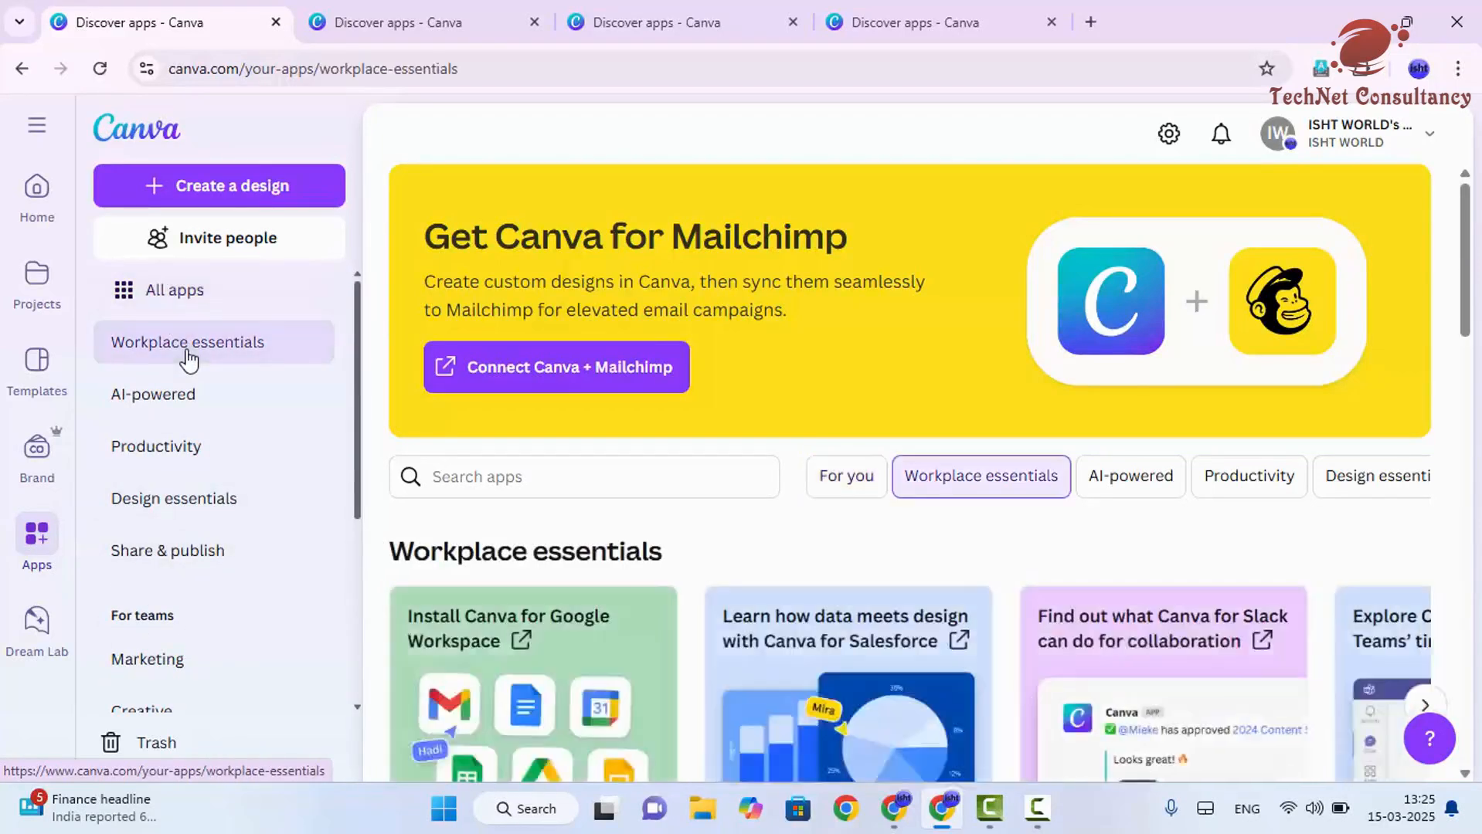
pyautogui.scroll(-3, 814, 510)
pyautogui.scroll(-3, 809, 530)
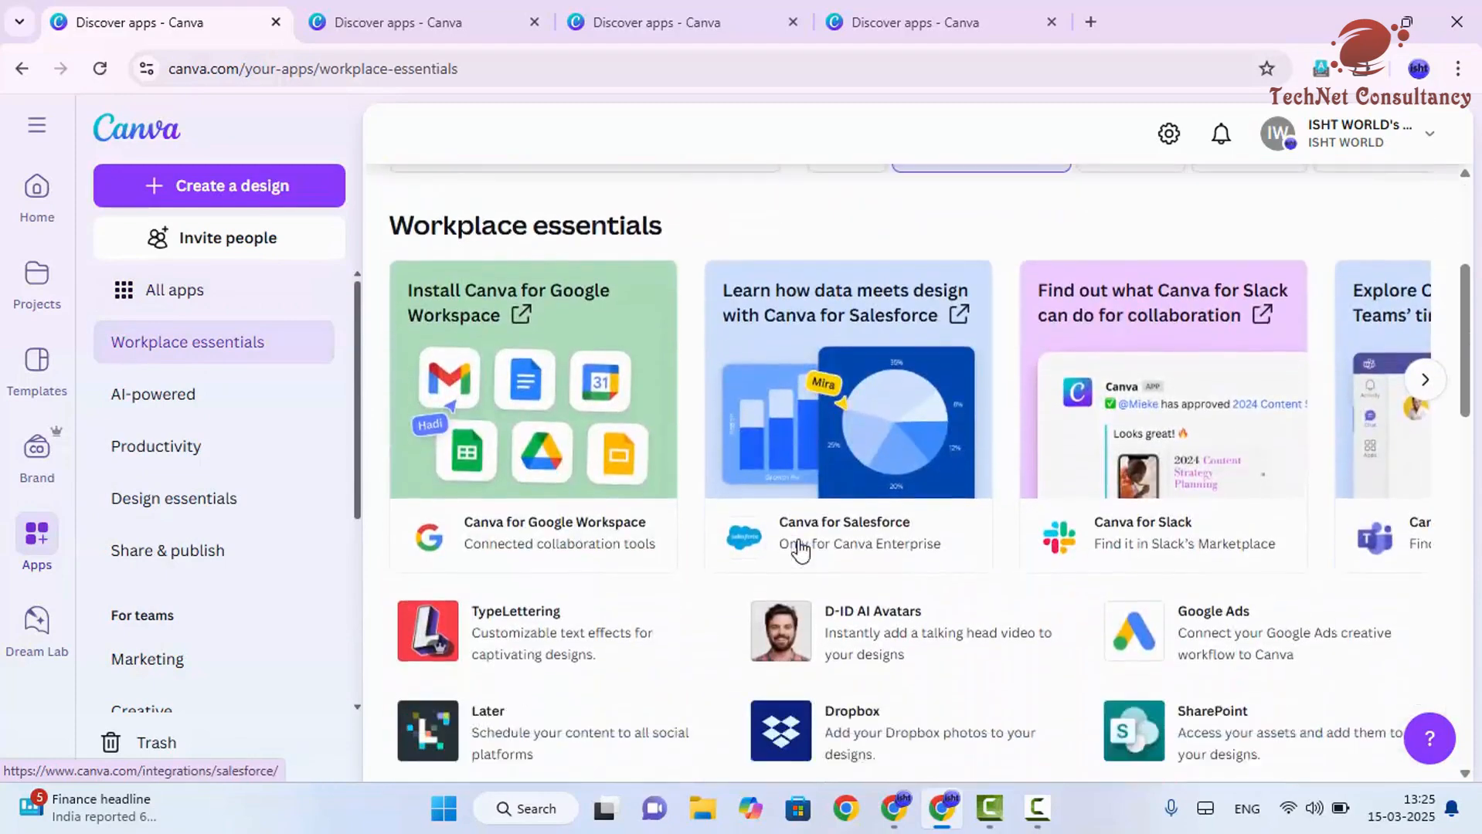
pyautogui.click(198, 418)
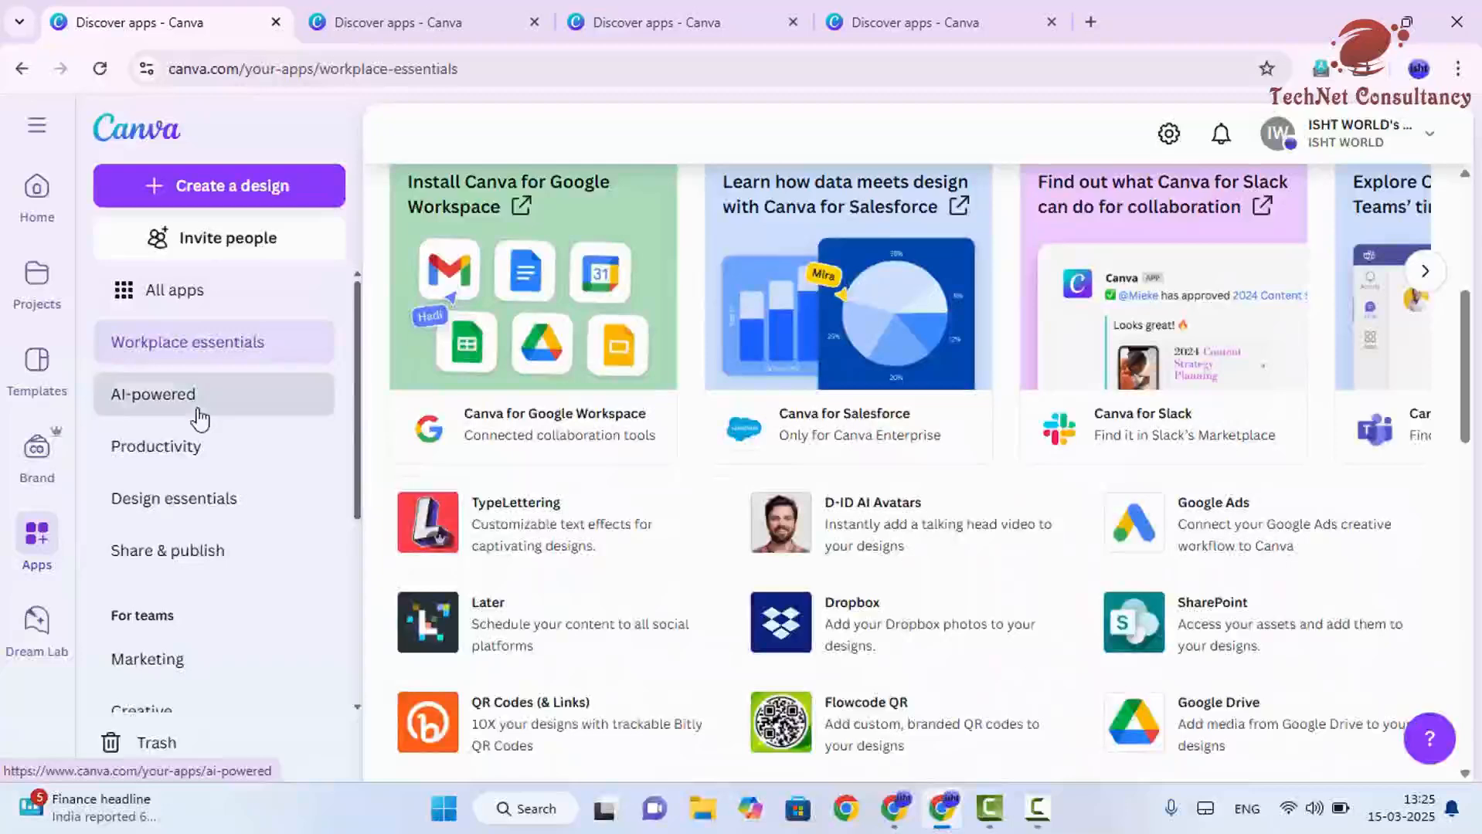
pyautogui.click(193, 463)
pyautogui.click(205, 514)
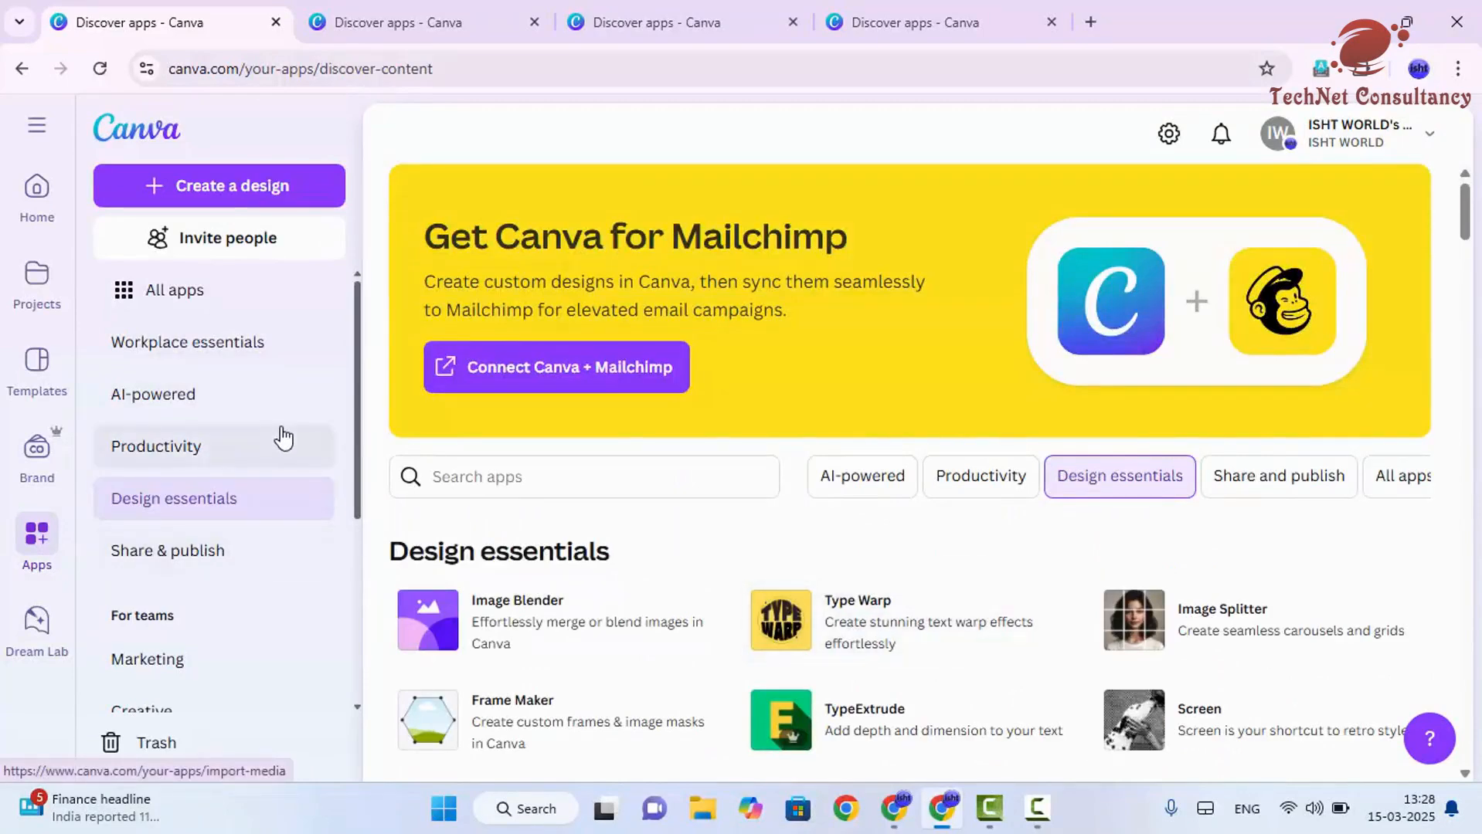
pyautogui.click(218, 406)
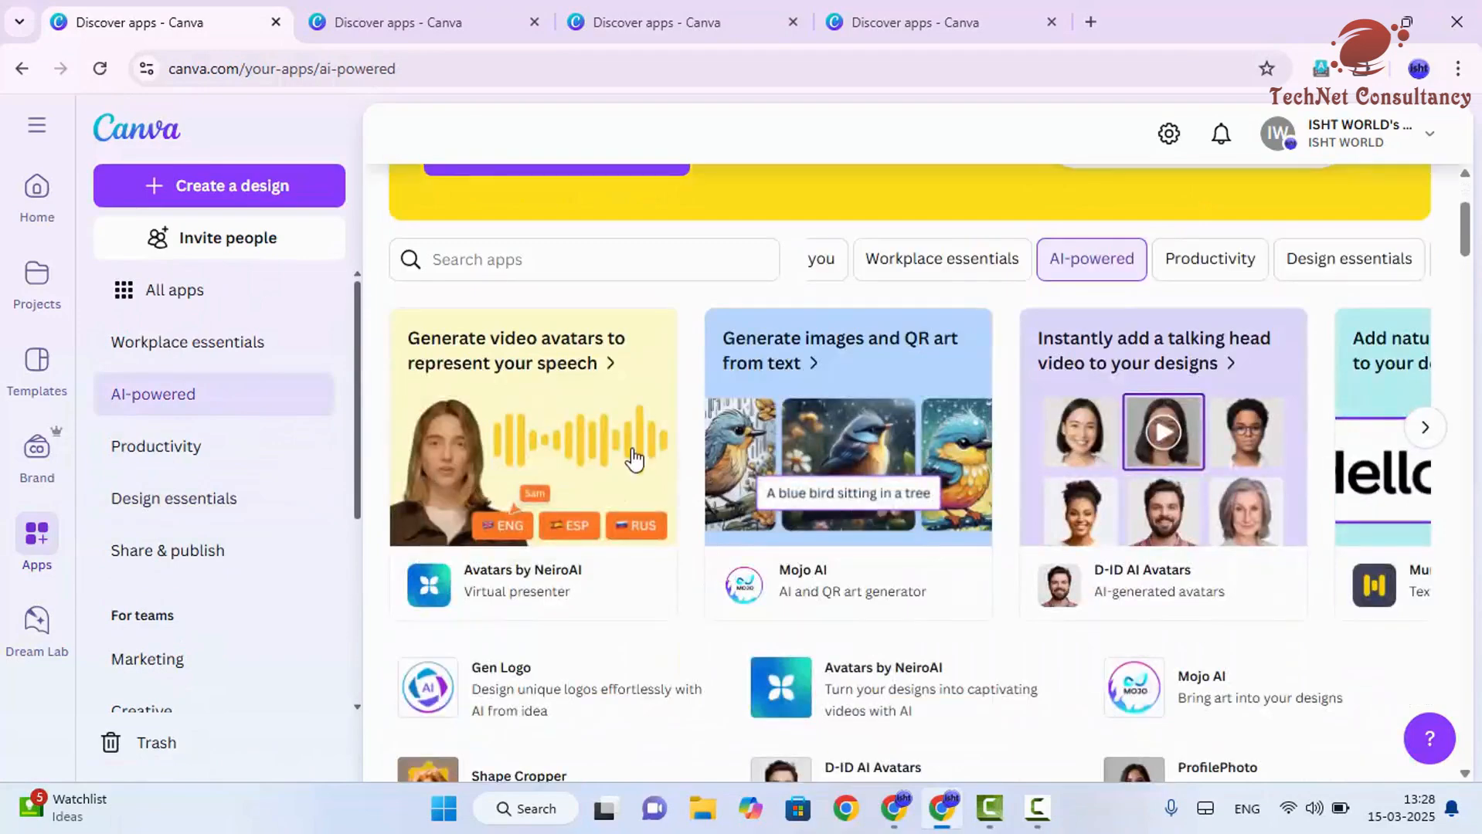
# - Open the Gen Logo app in a new Logo design of 500 × 500 px
pyautogui.scroll(-3, 595, 480)
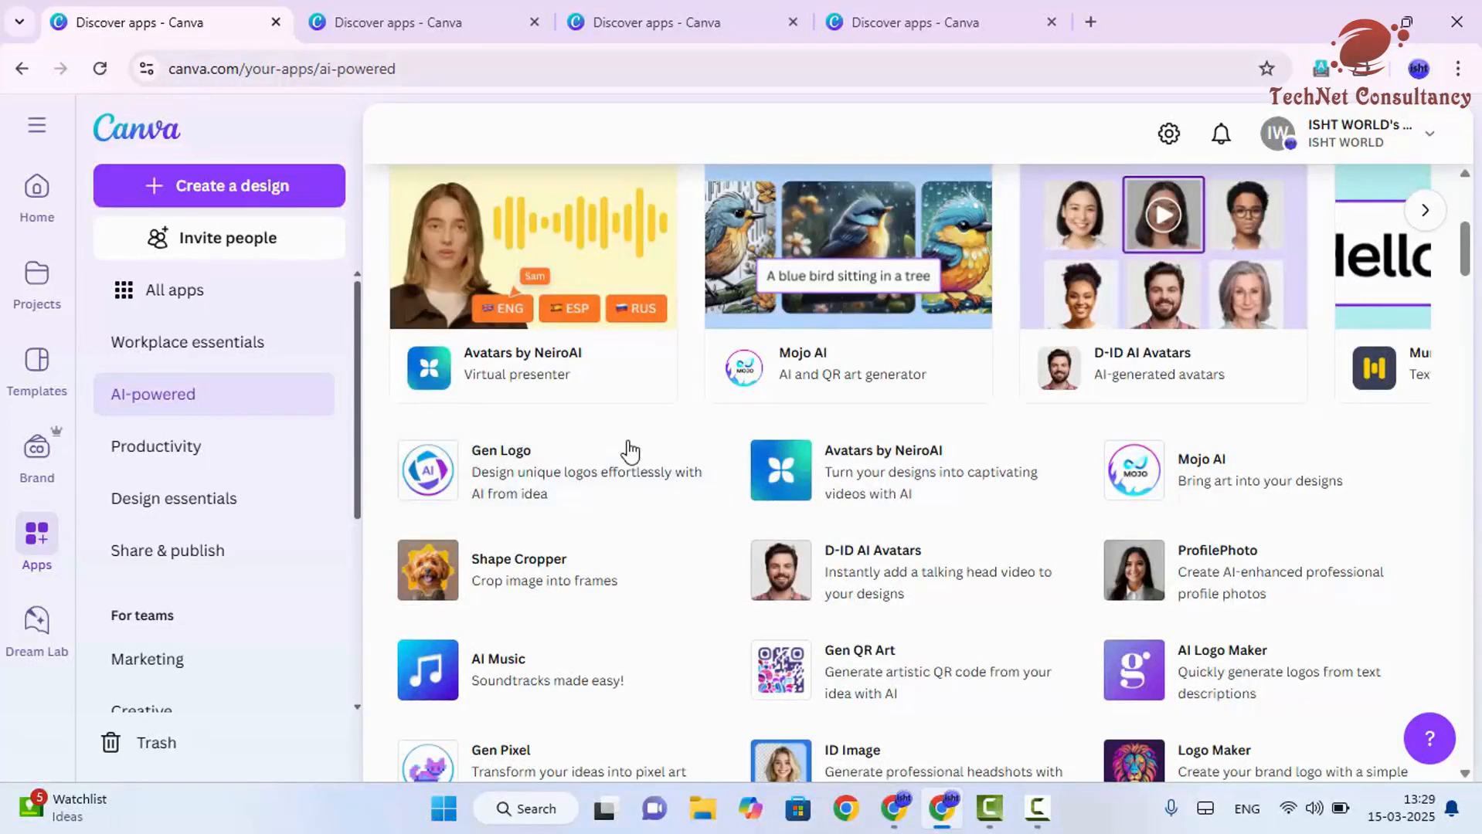
pyautogui.click(509, 488)
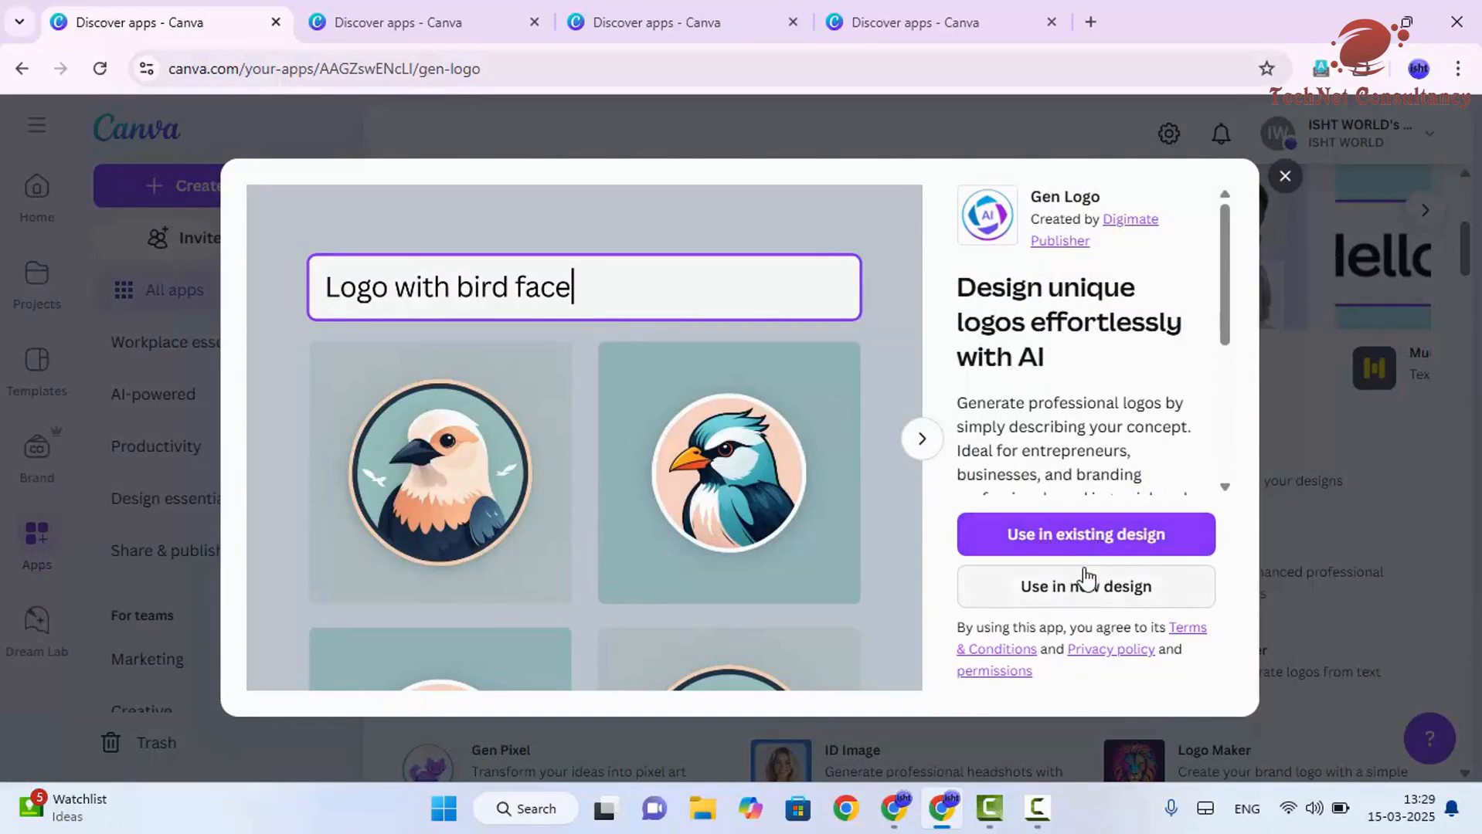
pyautogui.click(1083, 589)
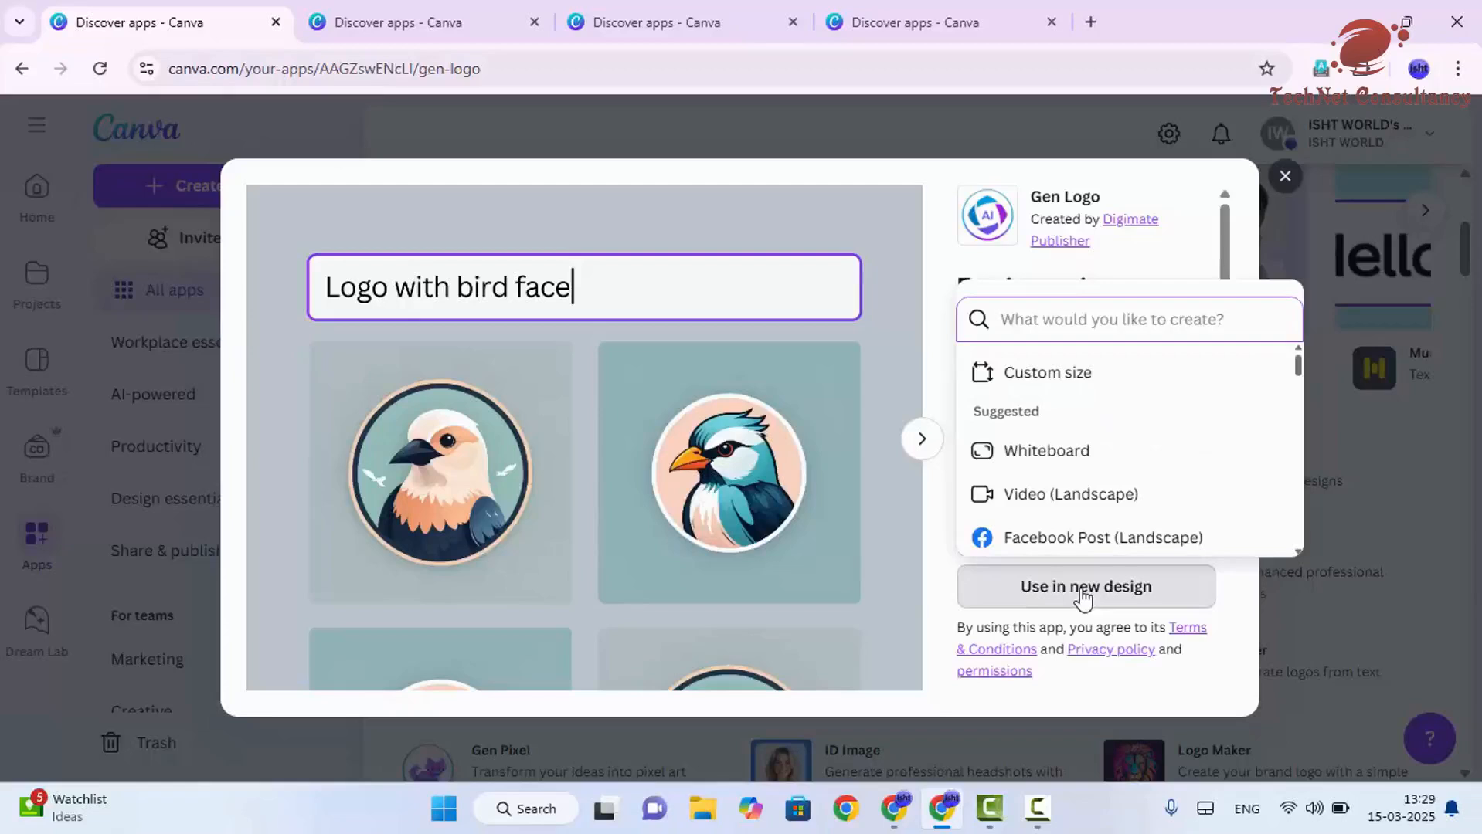
pyautogui.scroll(-3, 1132, 433)
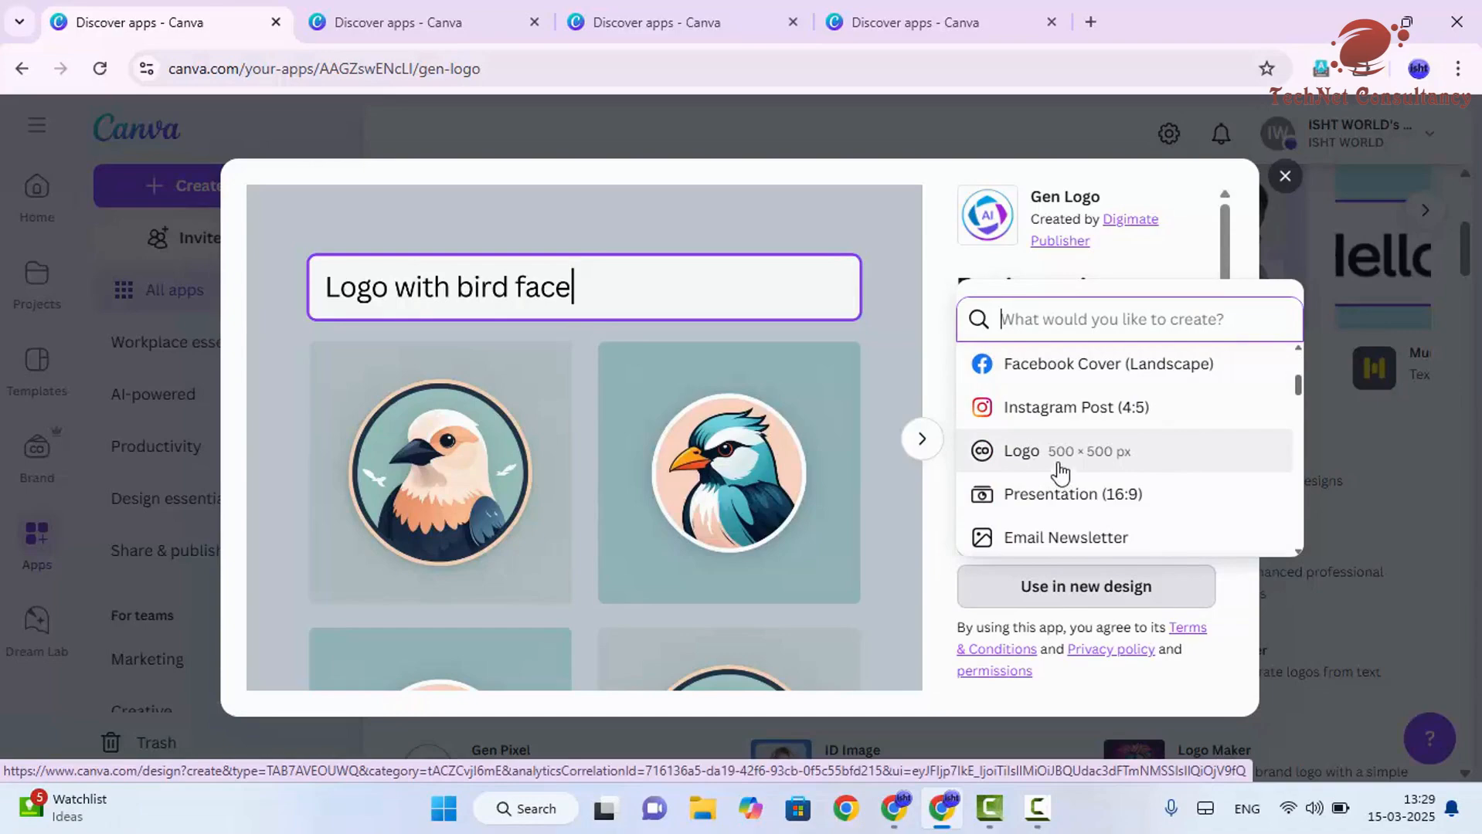
pyautogui.click(1058, 473)
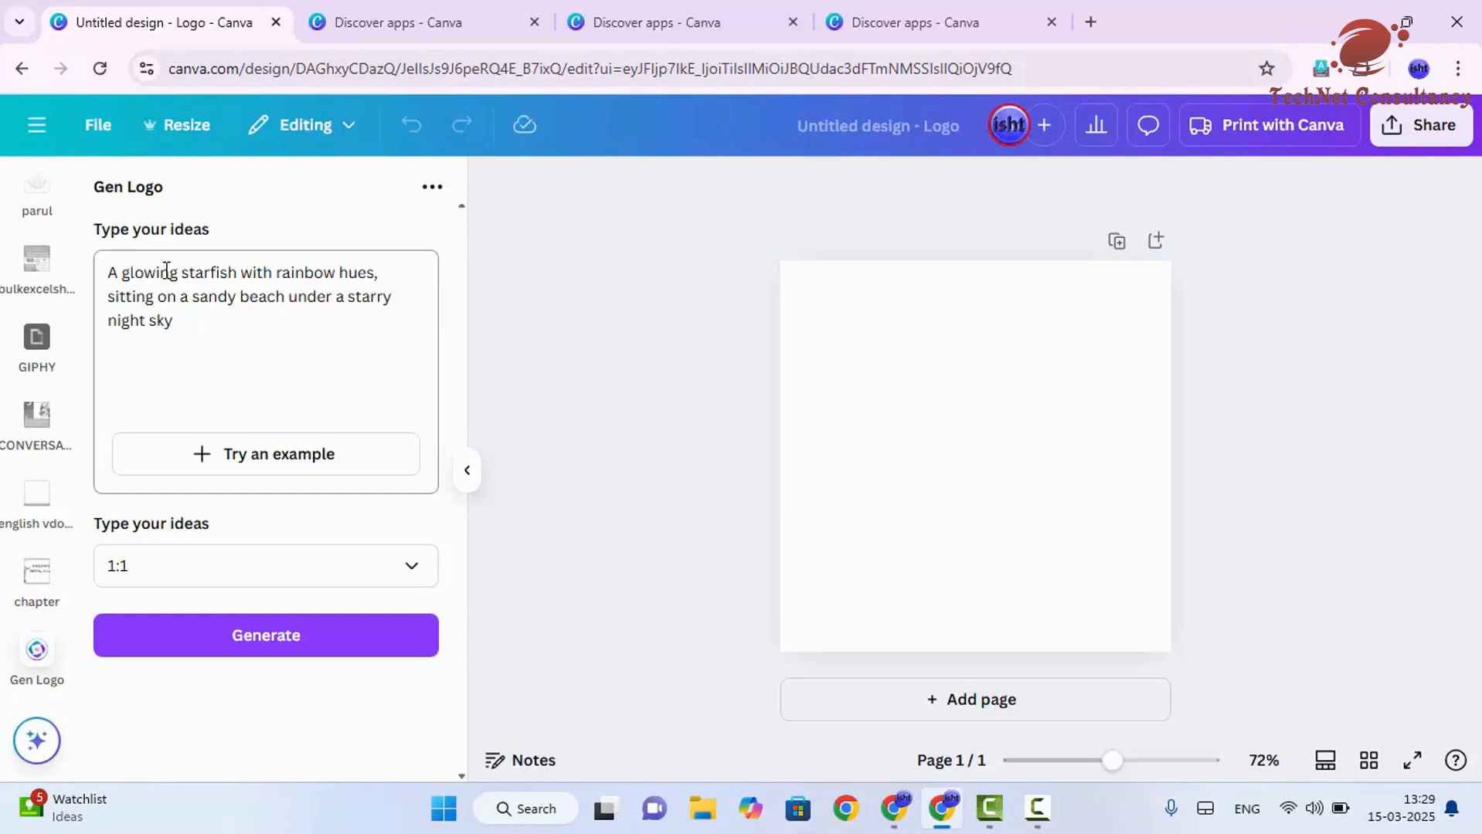
# - Select the example text in Gen Logo's idea box and switch to ChatGPT
pyautogui.click(105, 276)
pyautogui.moveTo(105, 276); pyautogui.dragTo(193, 332)
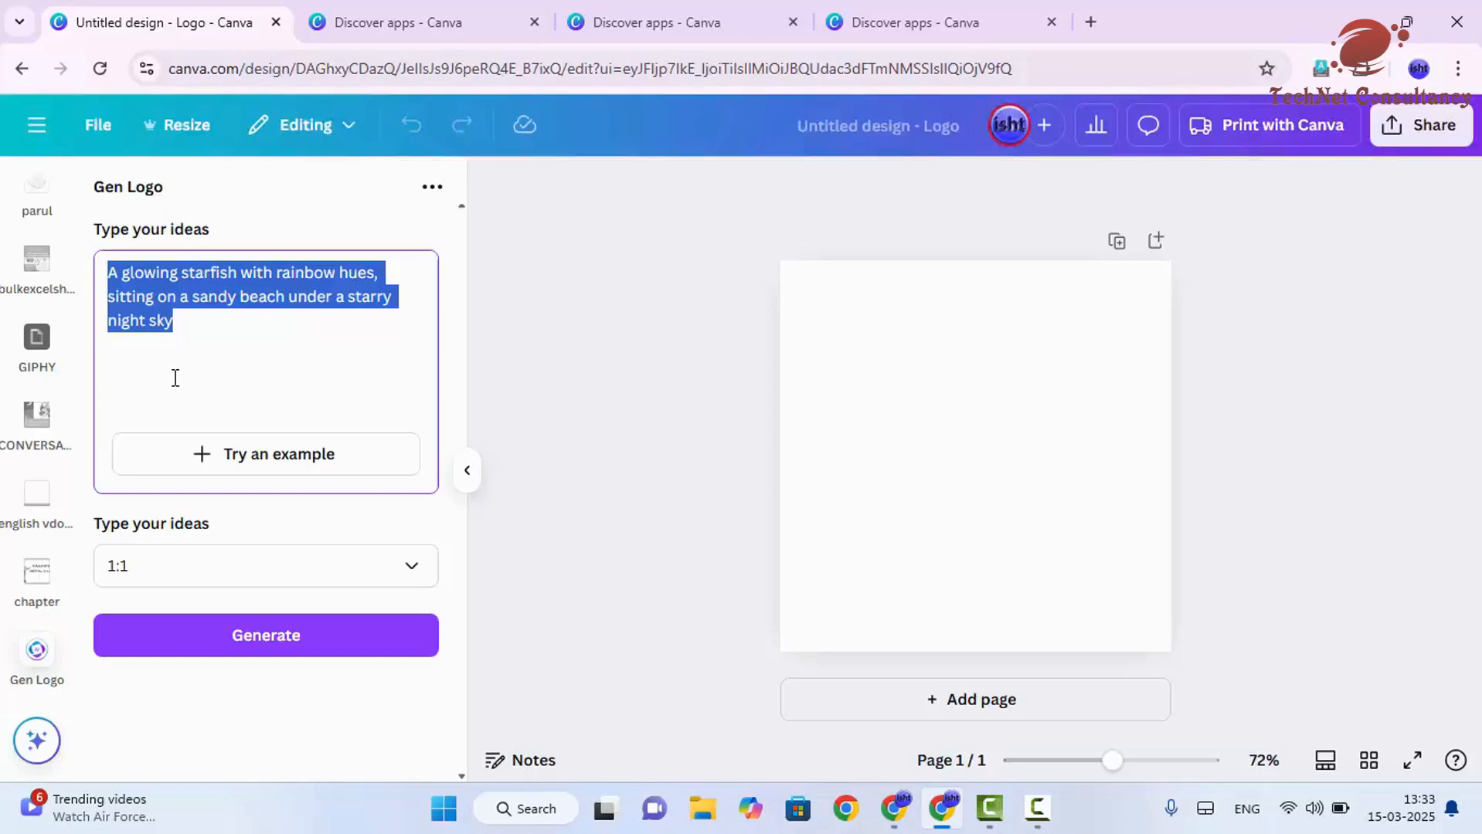
pyautogui.hotkey('alt', 'Tab')
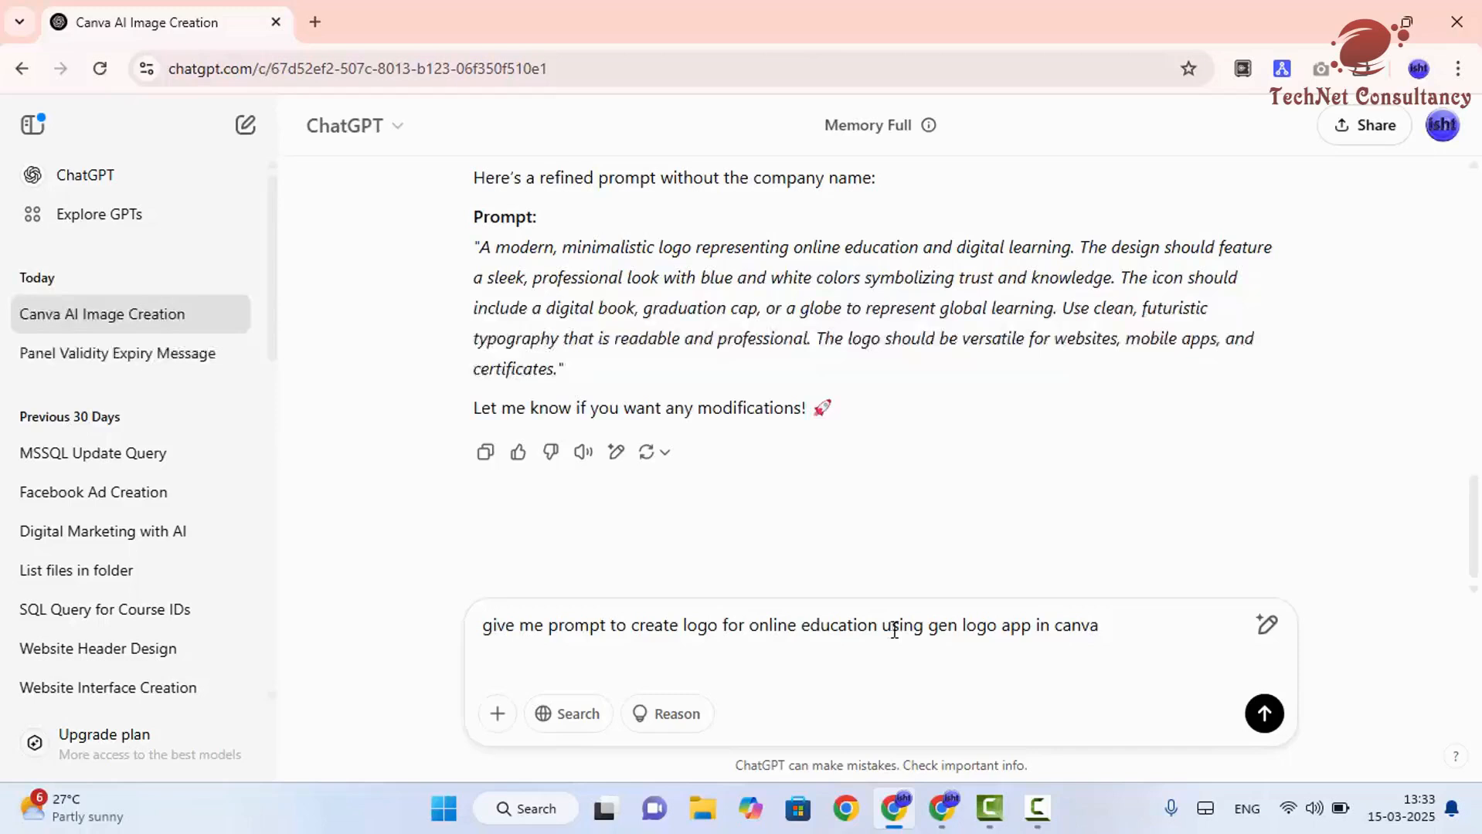
# - Send ChatGPT the request 'give me prompt to create logo for online education using gen logo app in canva'
pyautogui.moveTo(928, 626); pyautogui.dragTo(1042, 631)
pyautogui.click(1114, 625)
pyautogui.hotkey('shift', 'Return')
pyautogui.click(1261, 714)
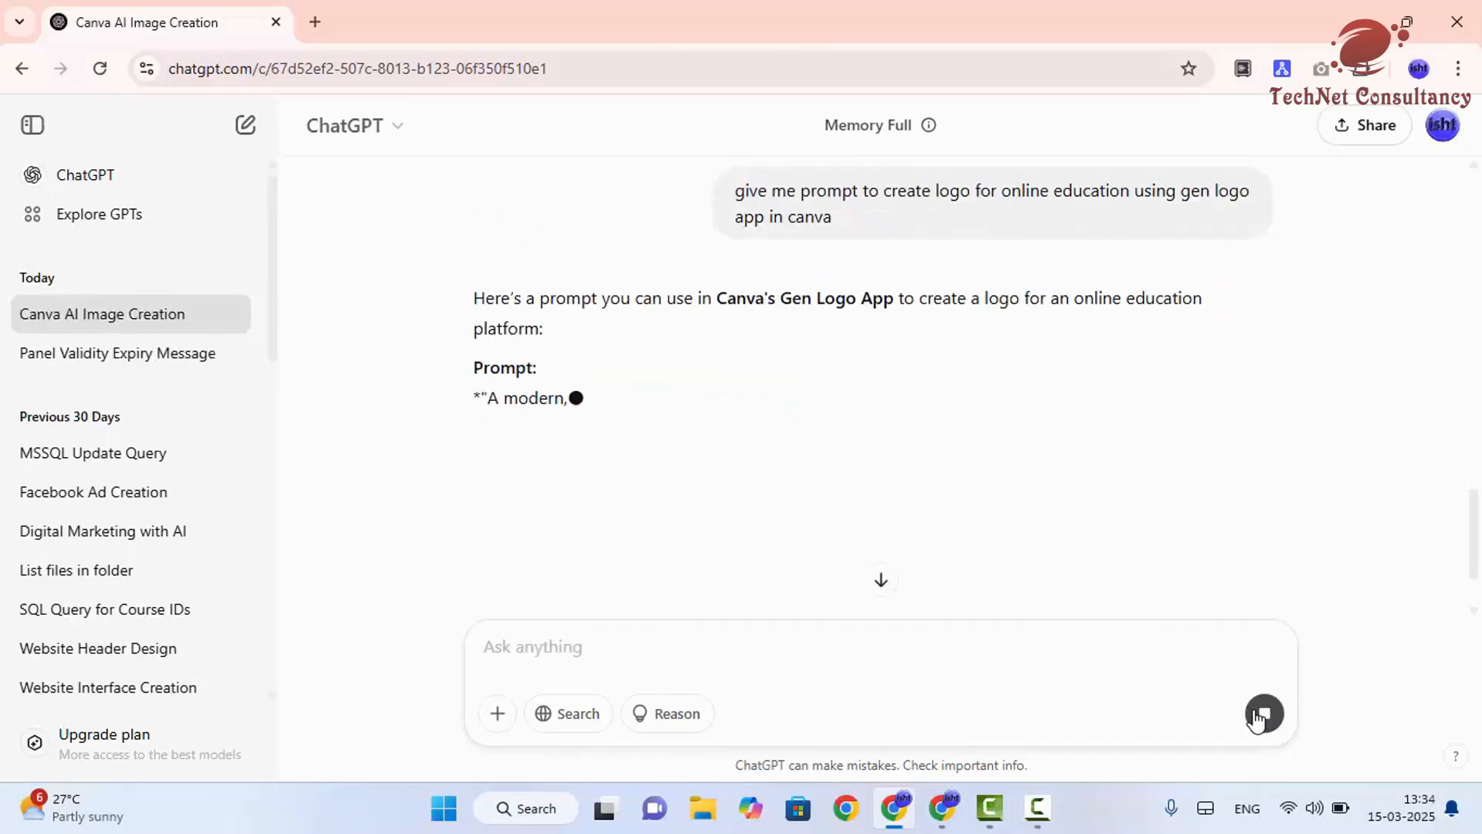
# - Select and copy the logo prompt that ChatGPT generated
pyautogui.scroll(-2, 1075, 420)
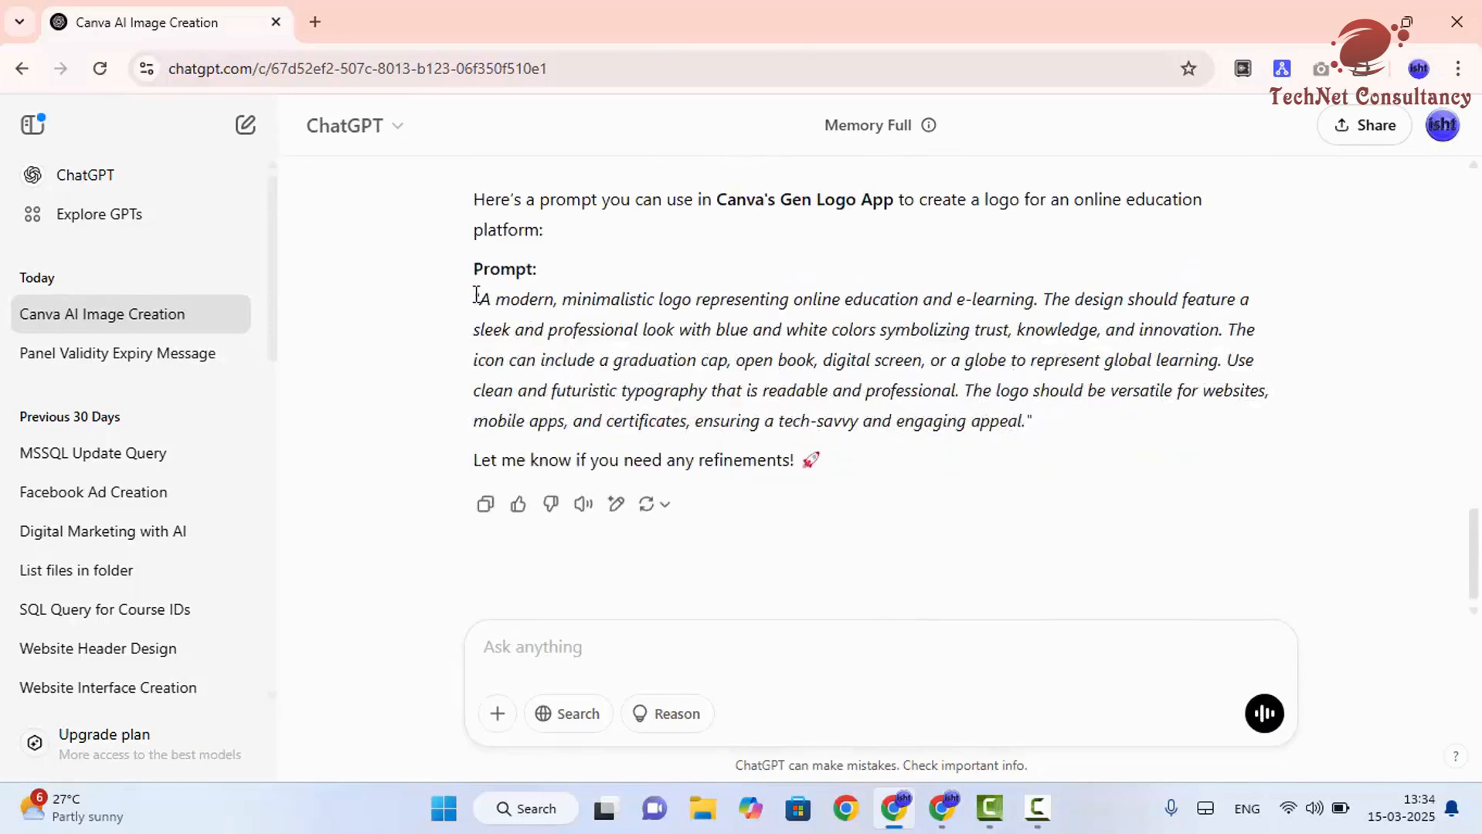
pyautogui.moveTo(477, 300); pyautogui.dragTo(1039, 431)
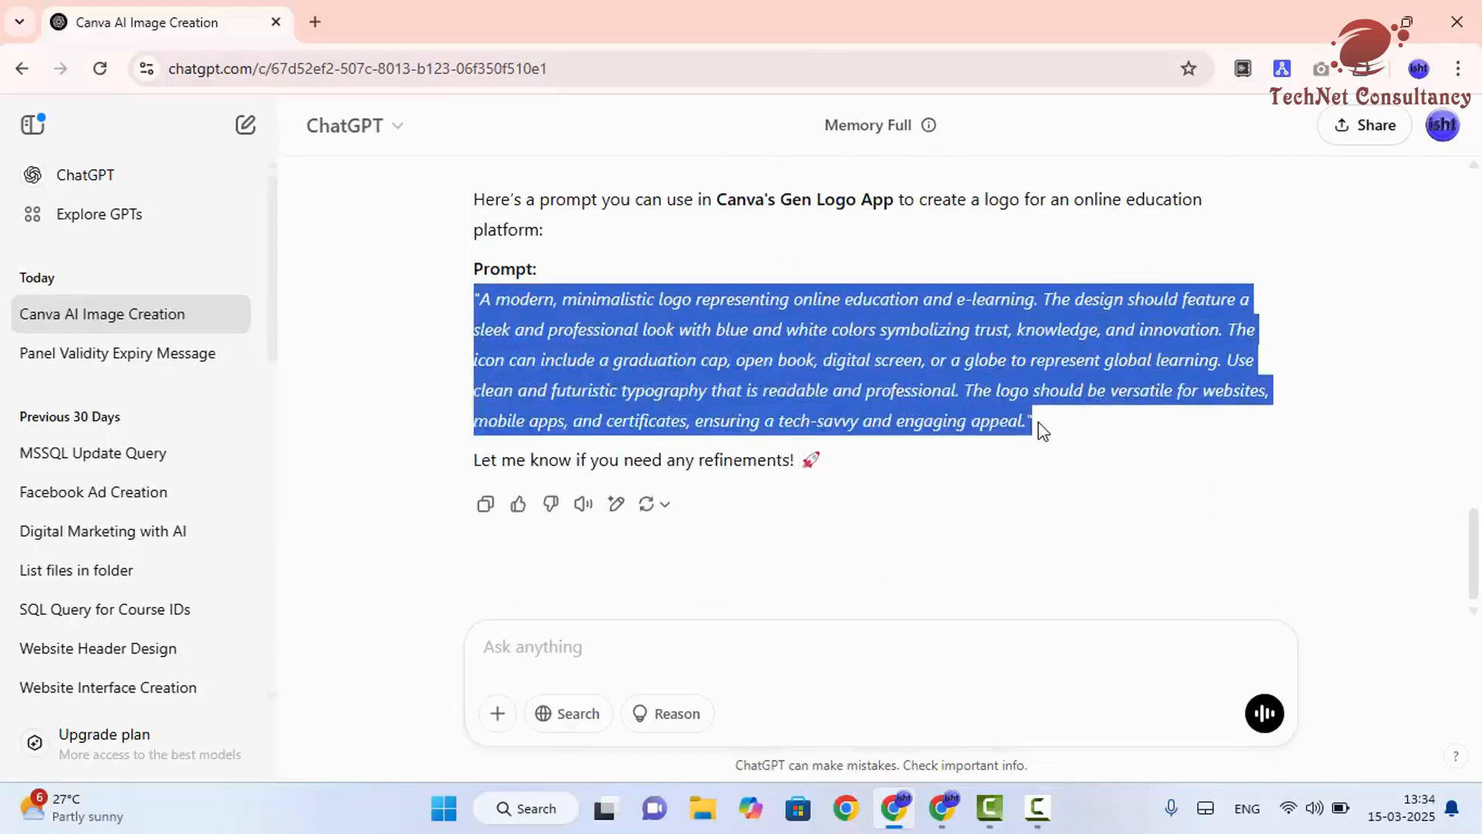
pyautogui.rightClick(961, 362)
pyautogui.click(840, 392)
pyautogui.rightClick(740, 350)
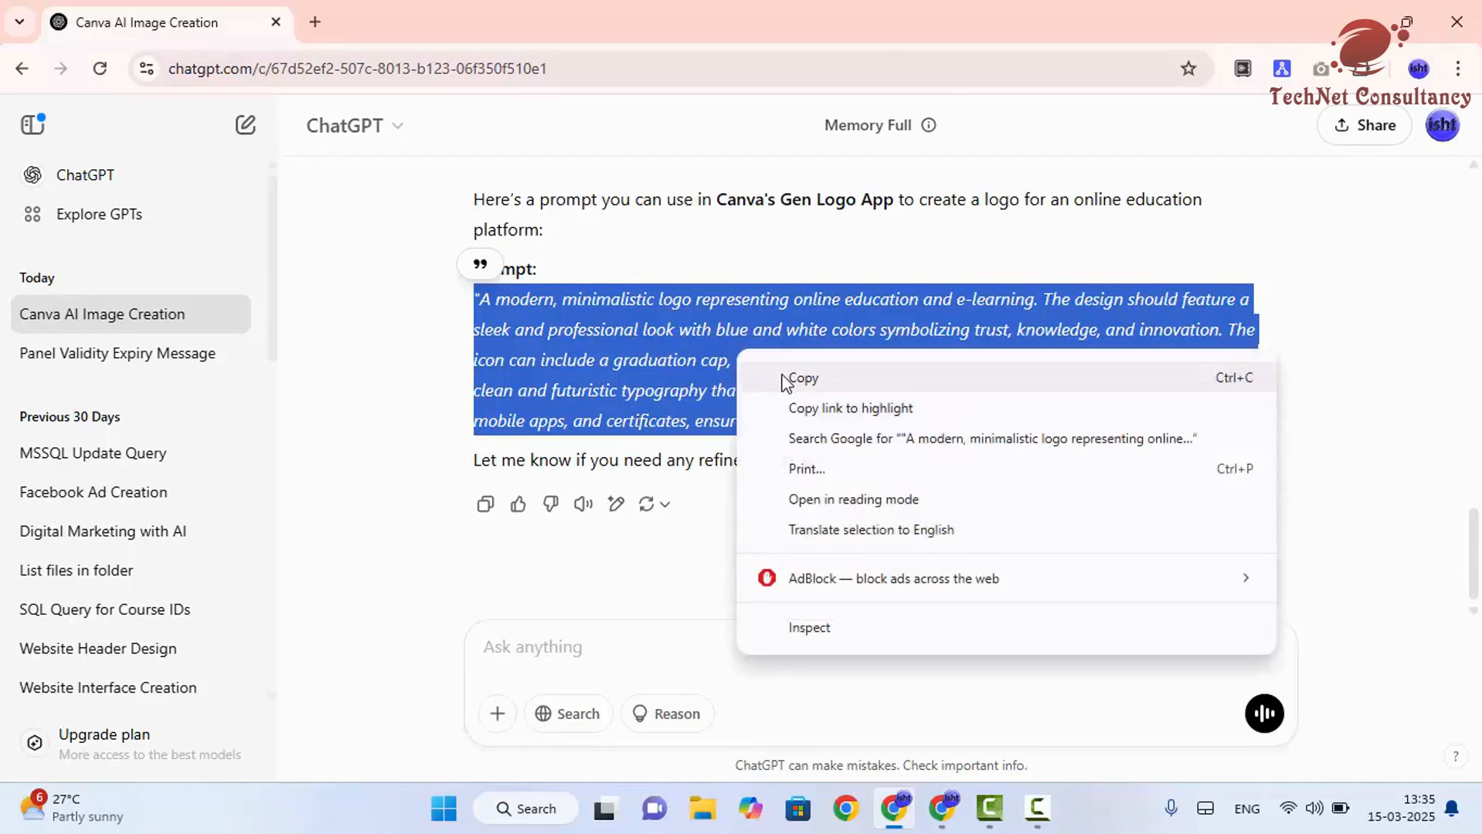
pyautogui.click(784, 376)
# - Paste the prompt into Gen Logo's idea box and delete its opening and closing quotation marks
pyautogui.hotkey('alt', 'Tab')
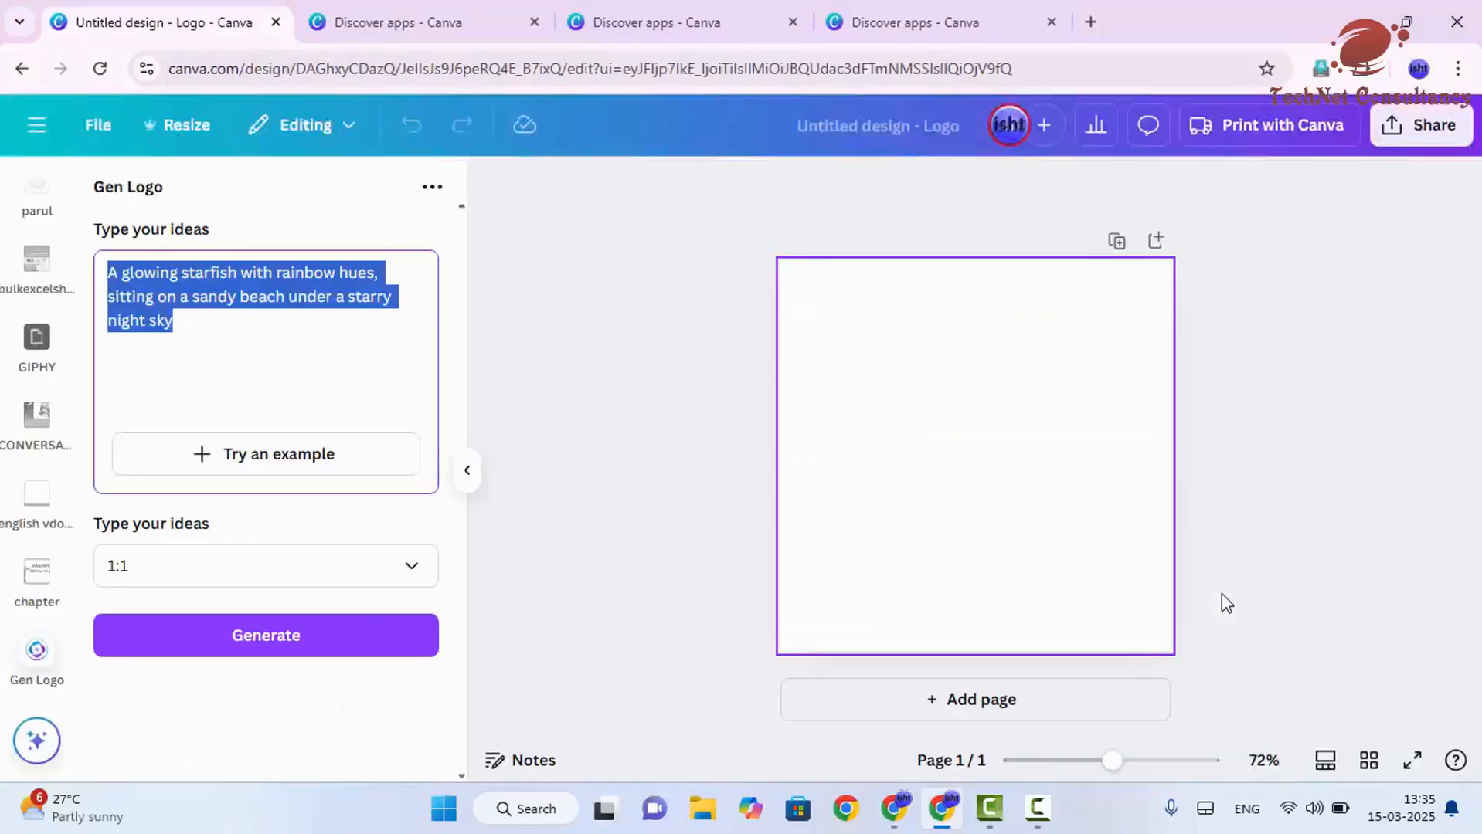
pyautogui.hotkey('ctrl', 'v')
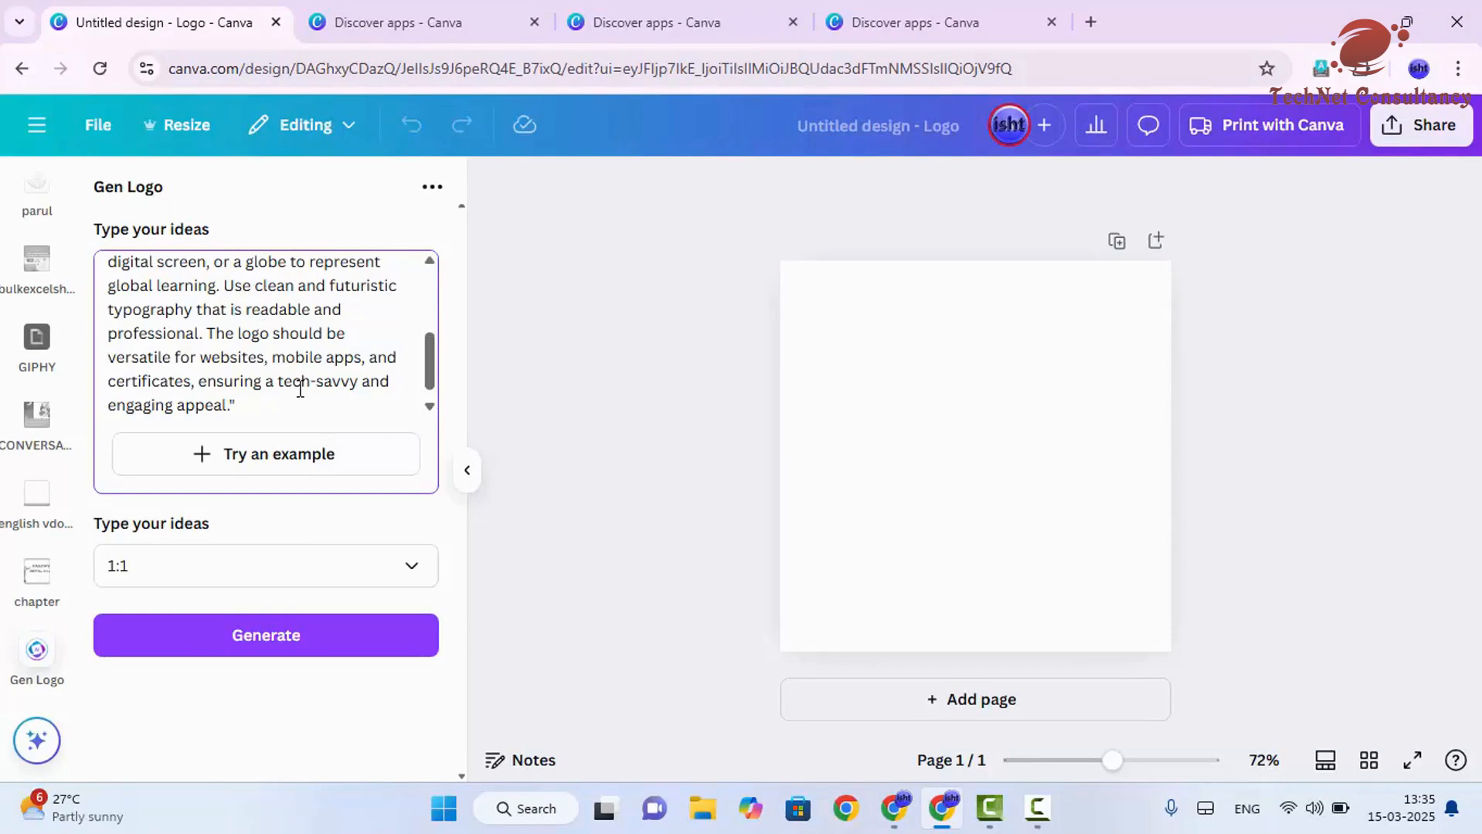
pyautogui.press('BackSpace')
pyautogui.scroll(5, 299, 391)
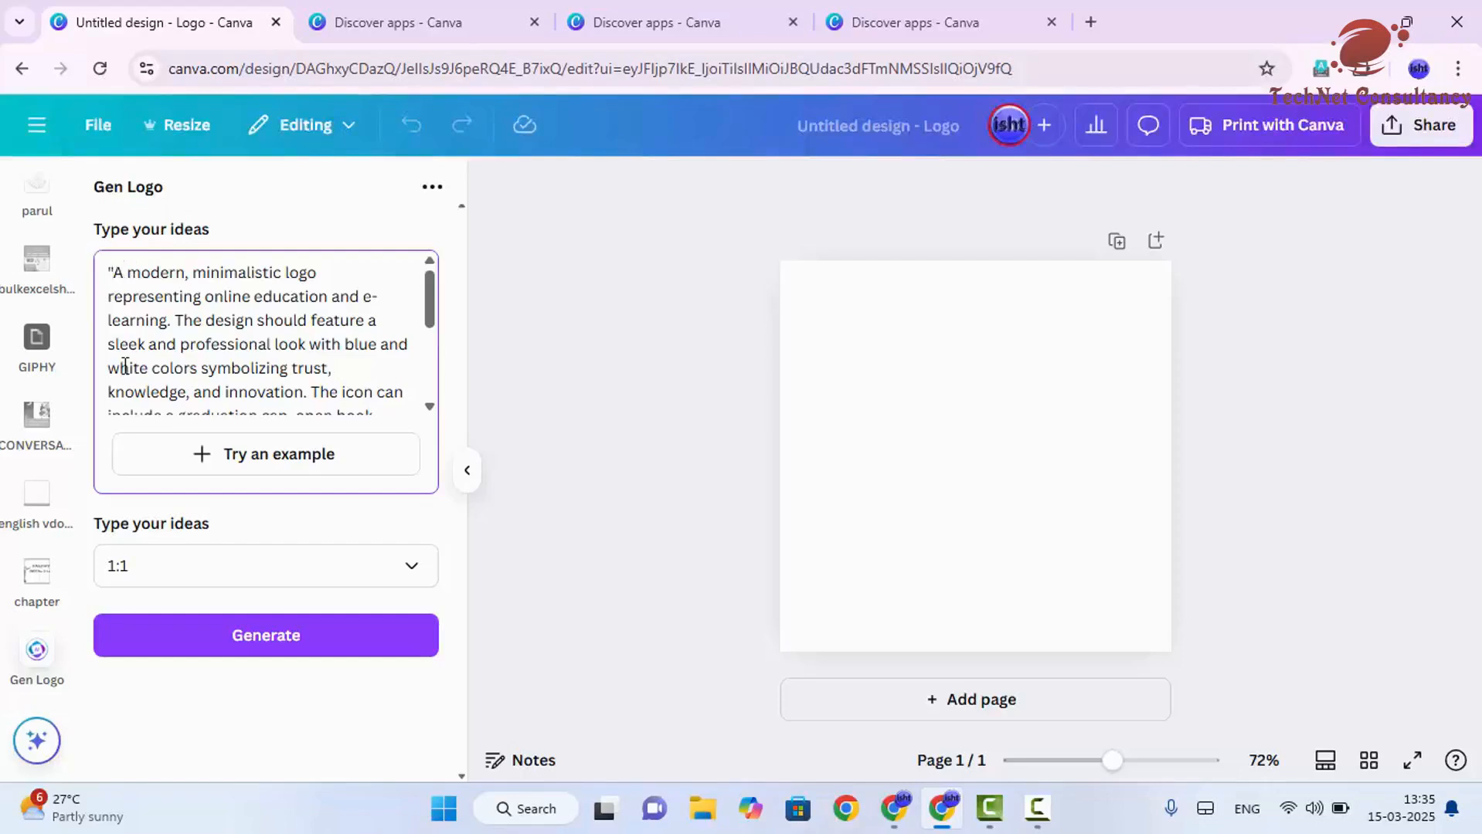
pyautogui.hotkey('ctrl', 'Home')
pyautogui.press('Delete')
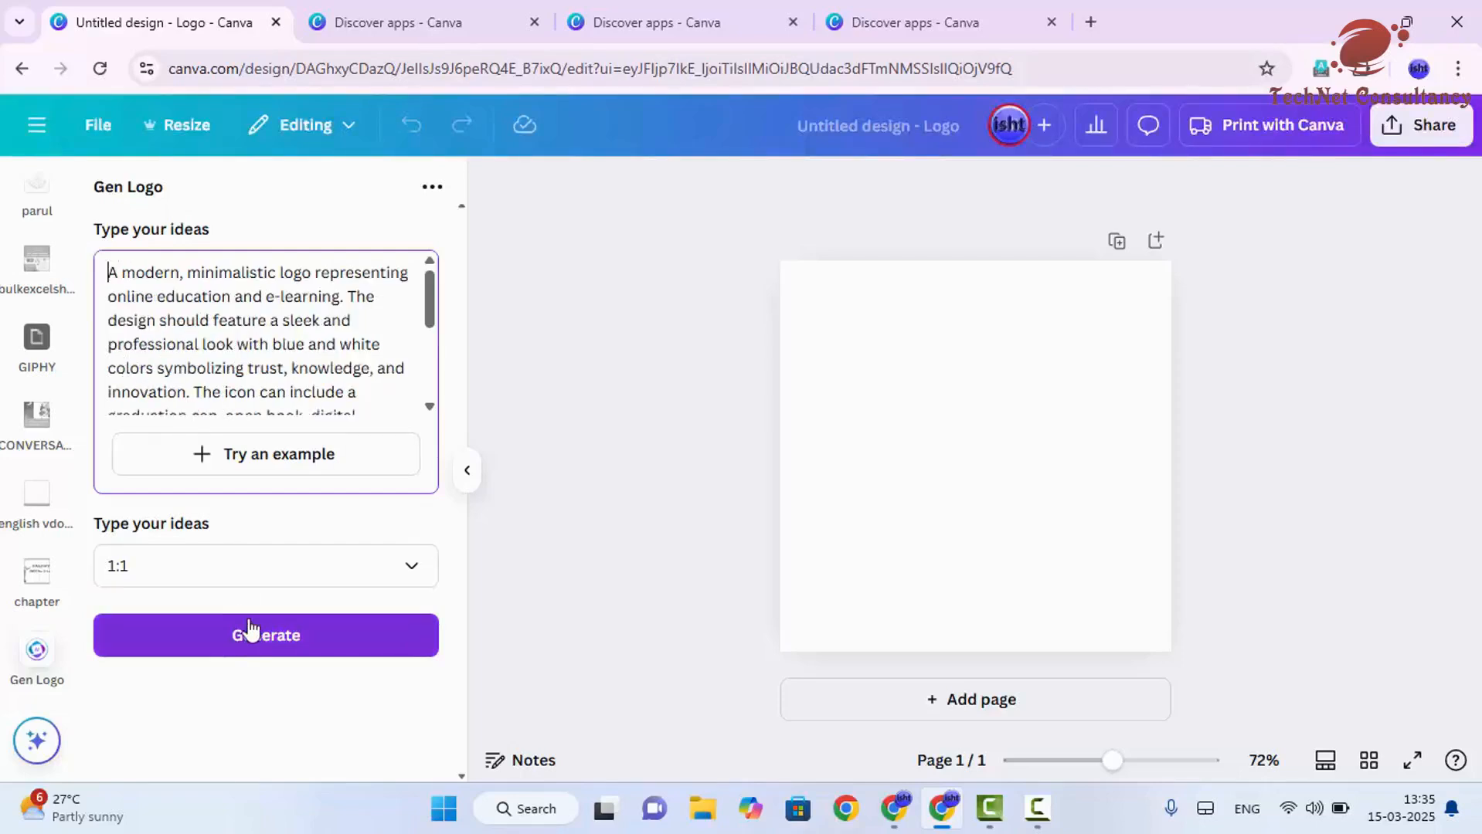
# - Keep the 1:1 ratio and generate a logo from the prompt
pyautogui.click(188, 565)
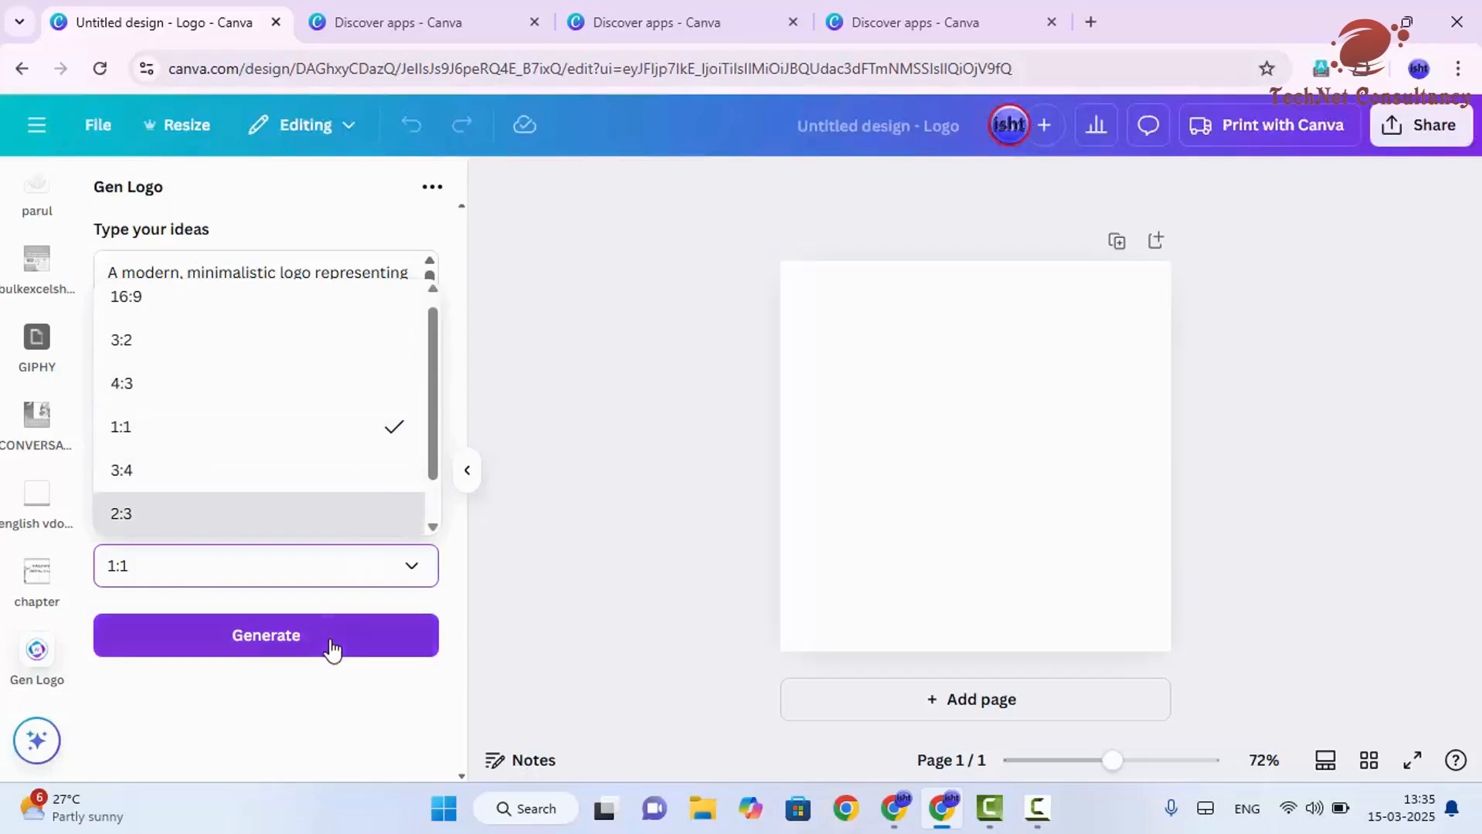
pyautogui.click(293, 690)
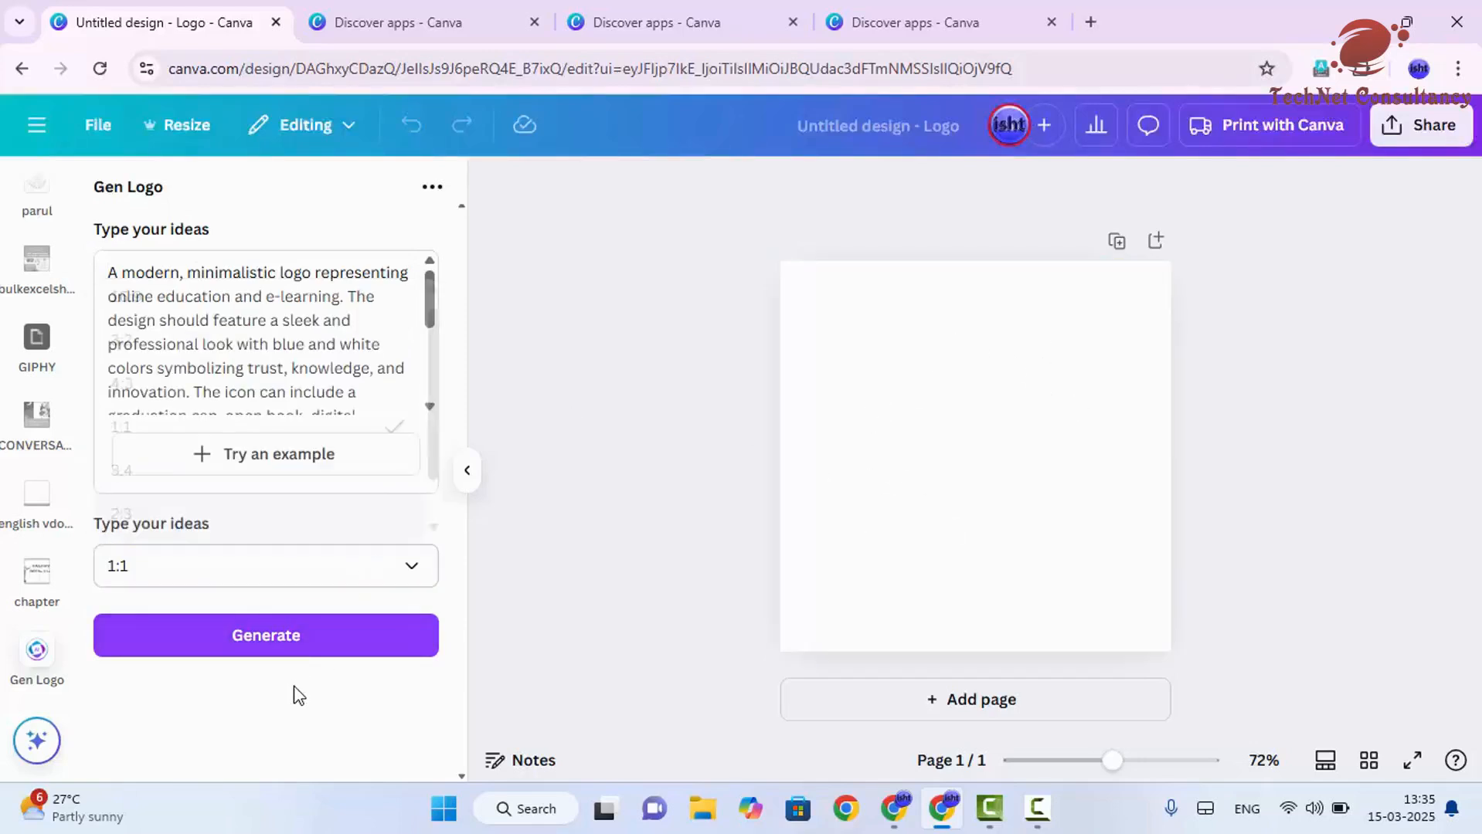
pyautogui.click(298, 641)
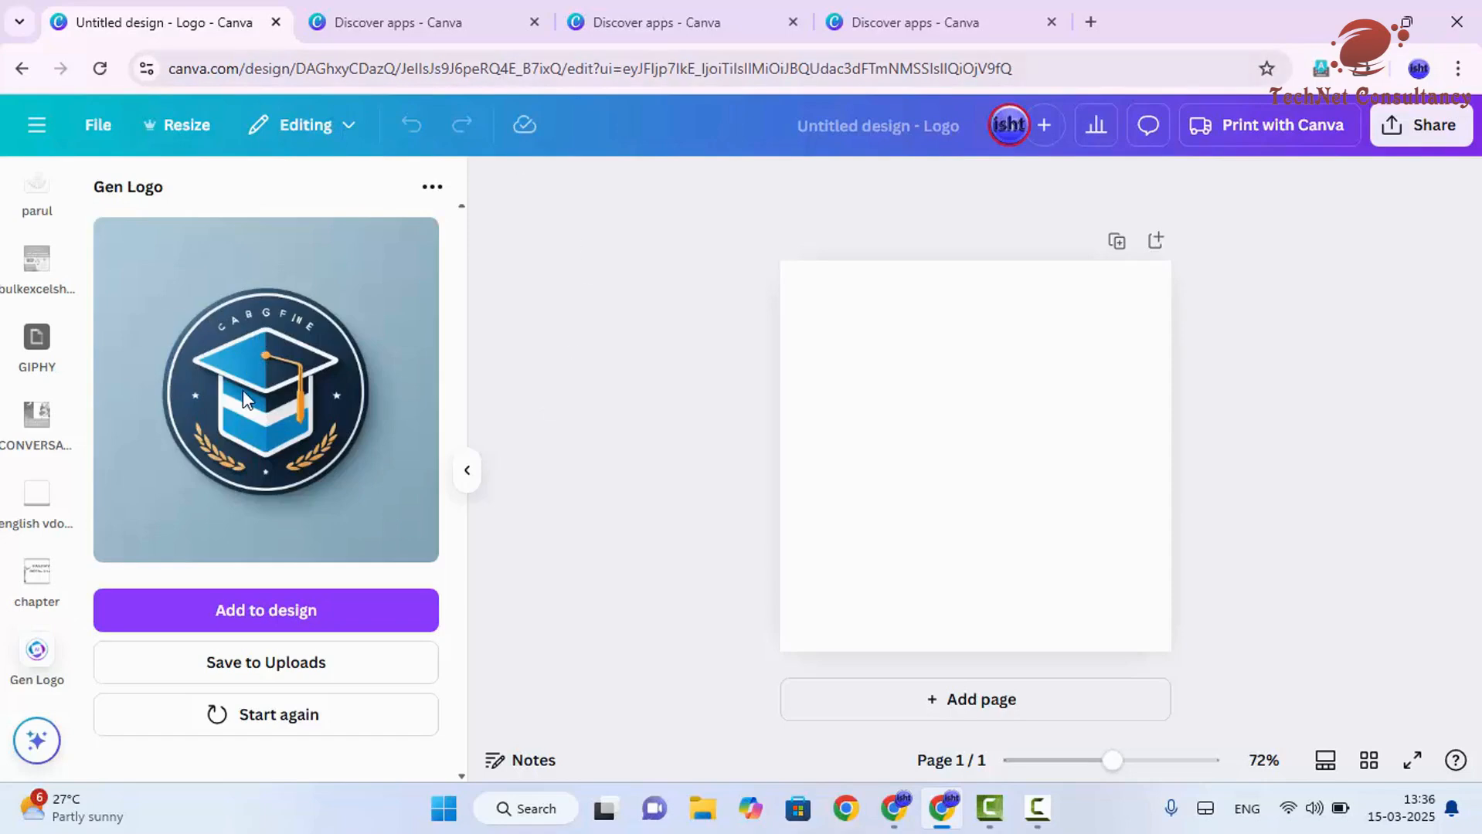
# - Add the generated logo to the design and enlarge it to fill the whole page
pyautogui.click(272, 618)
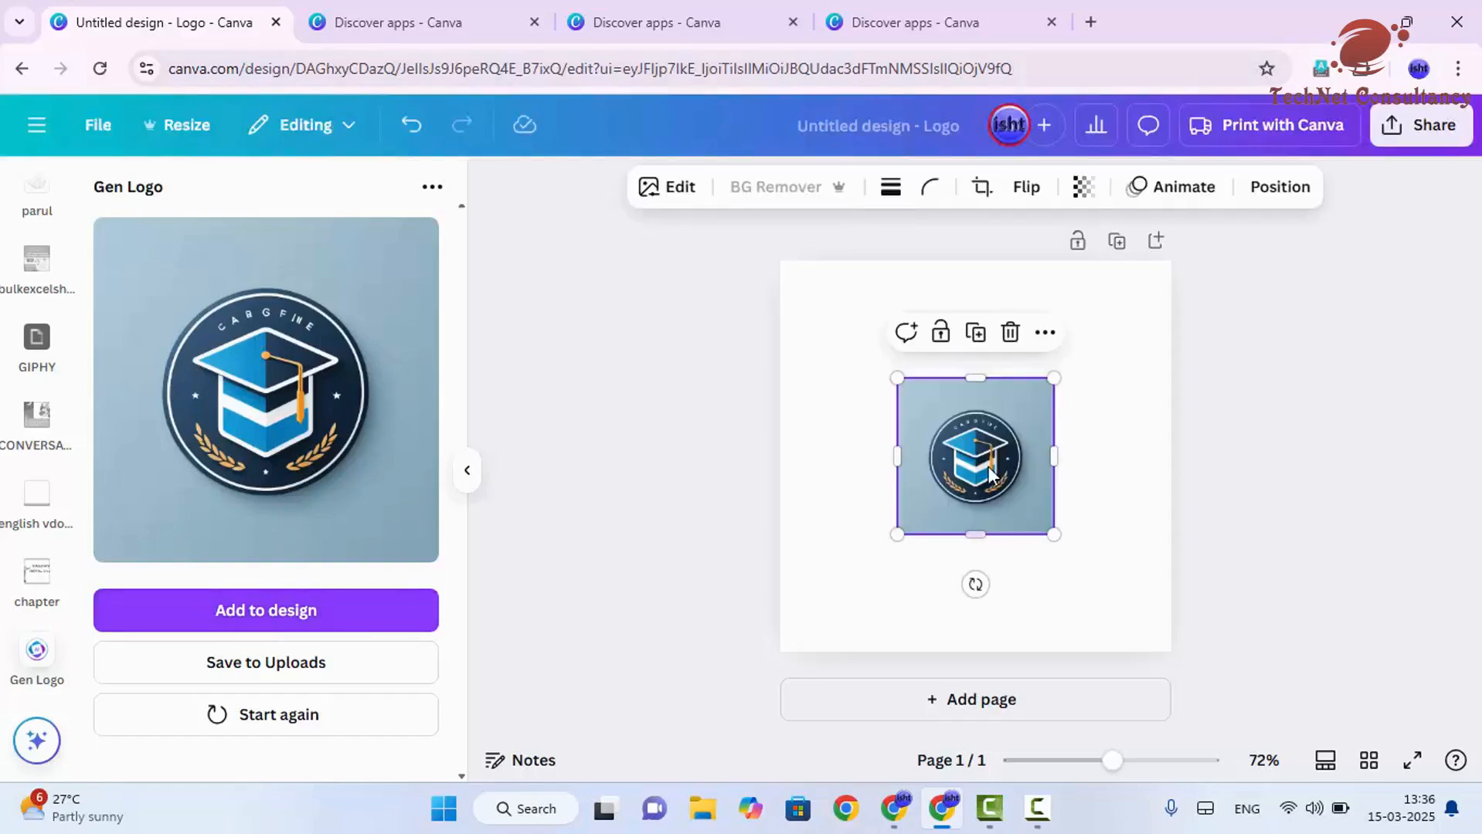
pyautogui.moveTo(988, 467); pyautogui.dragTo(872, 349)
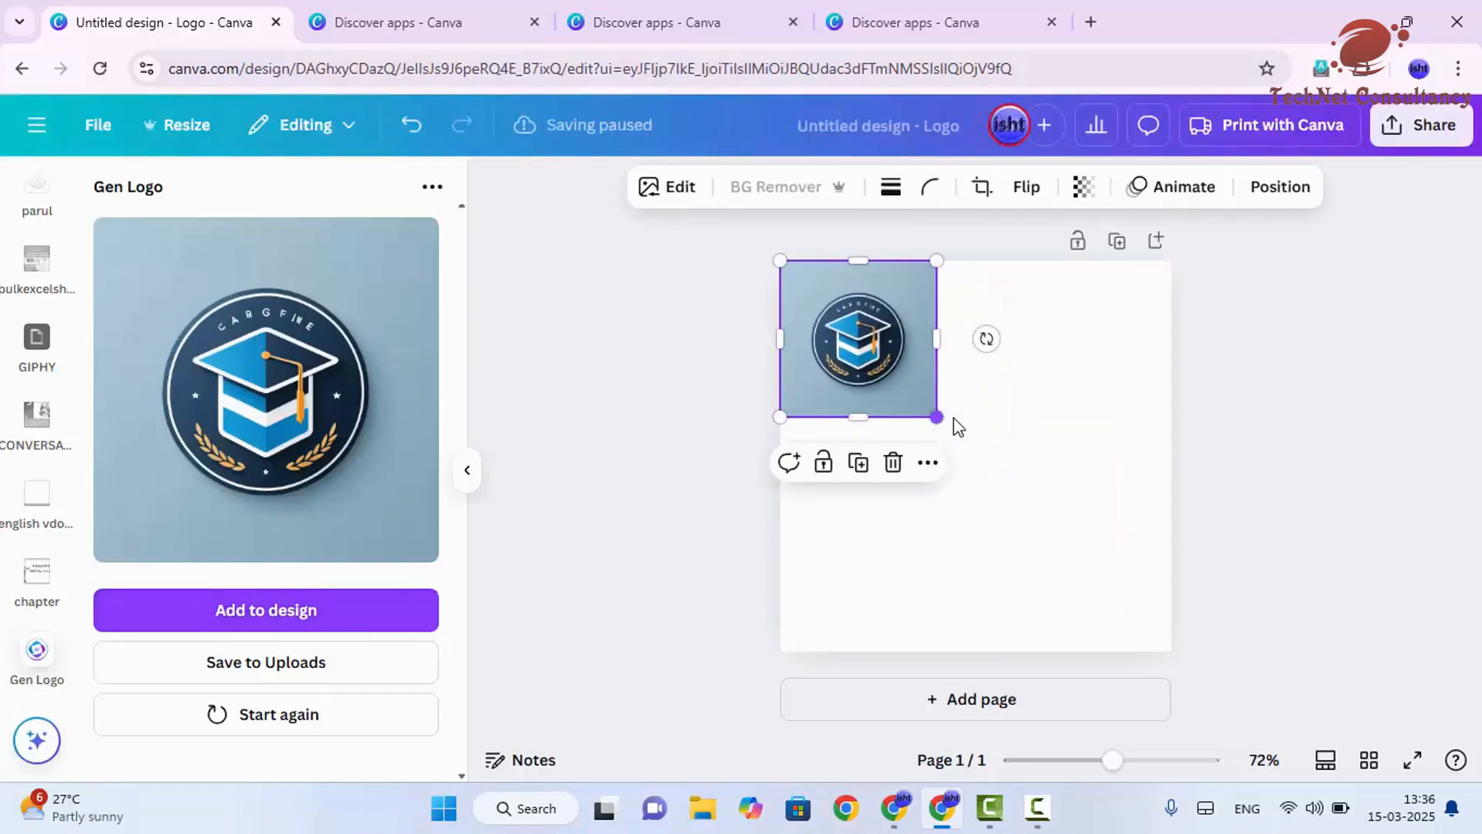
pyautogui.moveTo(936, 417); pyautogui.dragTo(1194, 618)
pyautogui.click(1187, 571)
pyautogui.click(1130, 573)
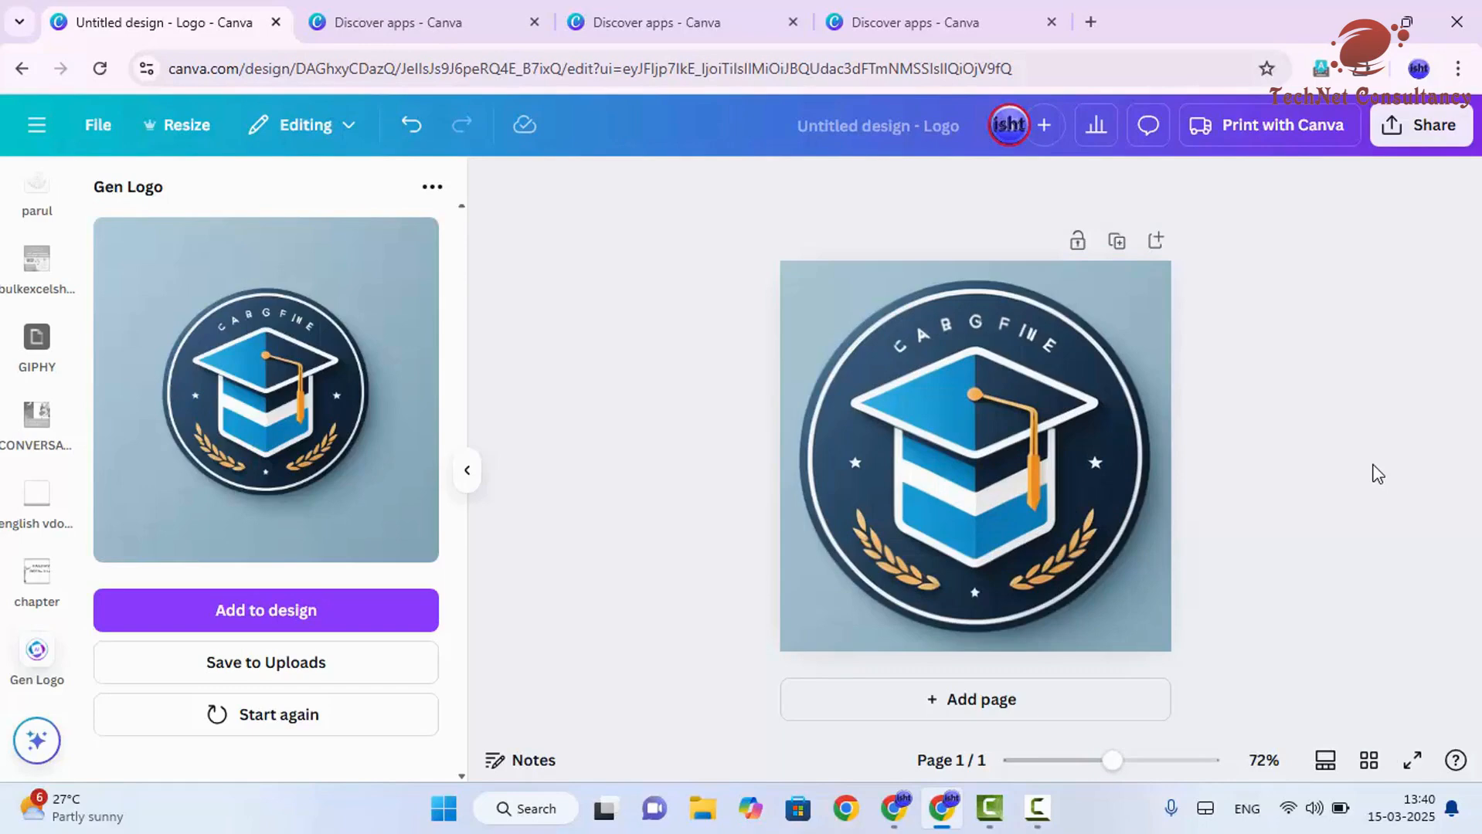
# - Try removing the logo's background and applying the Fresco, Belvedere and Flint filters
pyautogui.click(1104, 460)
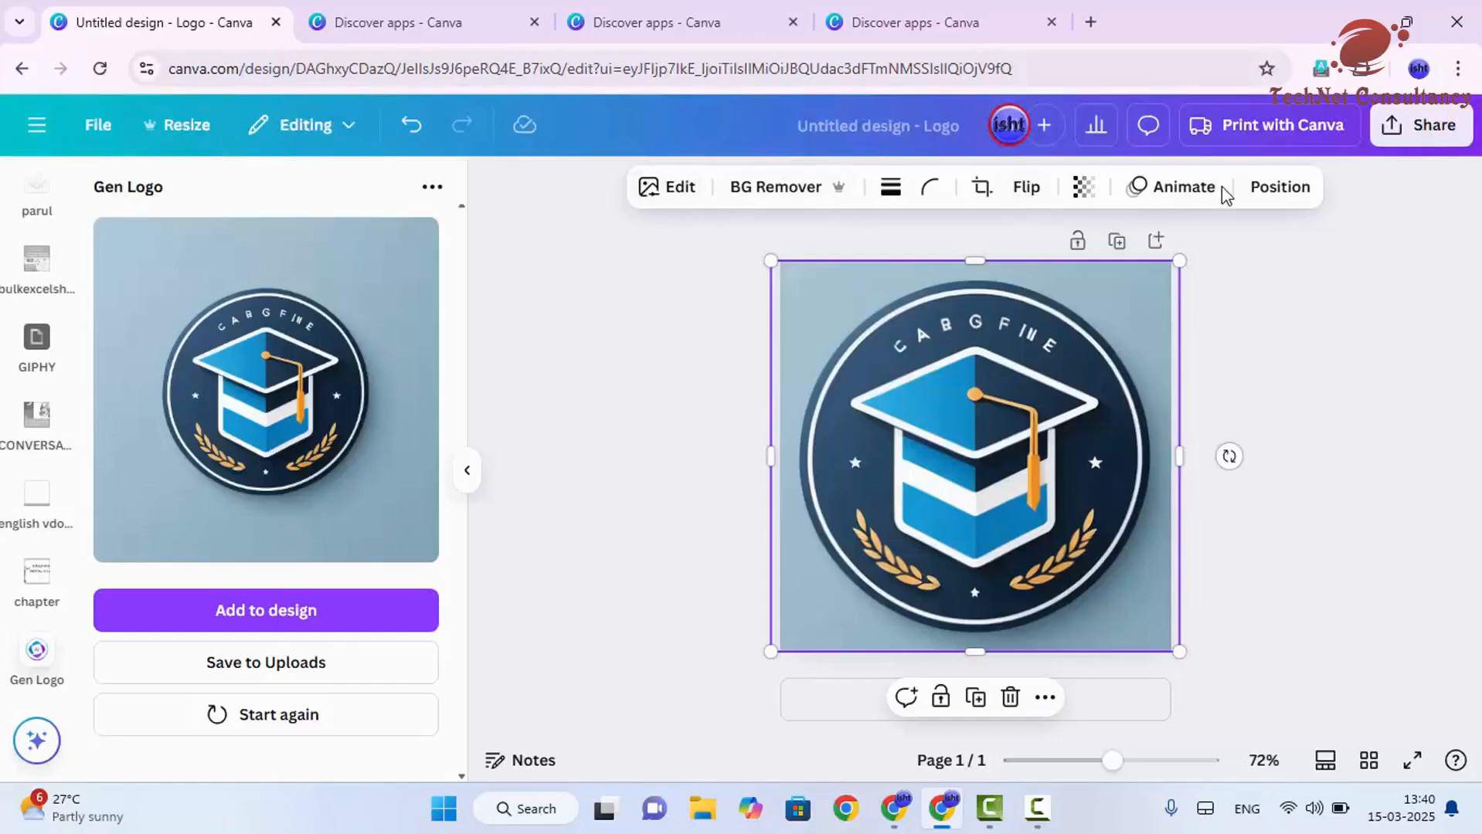
pyautogui.click(695, 197)
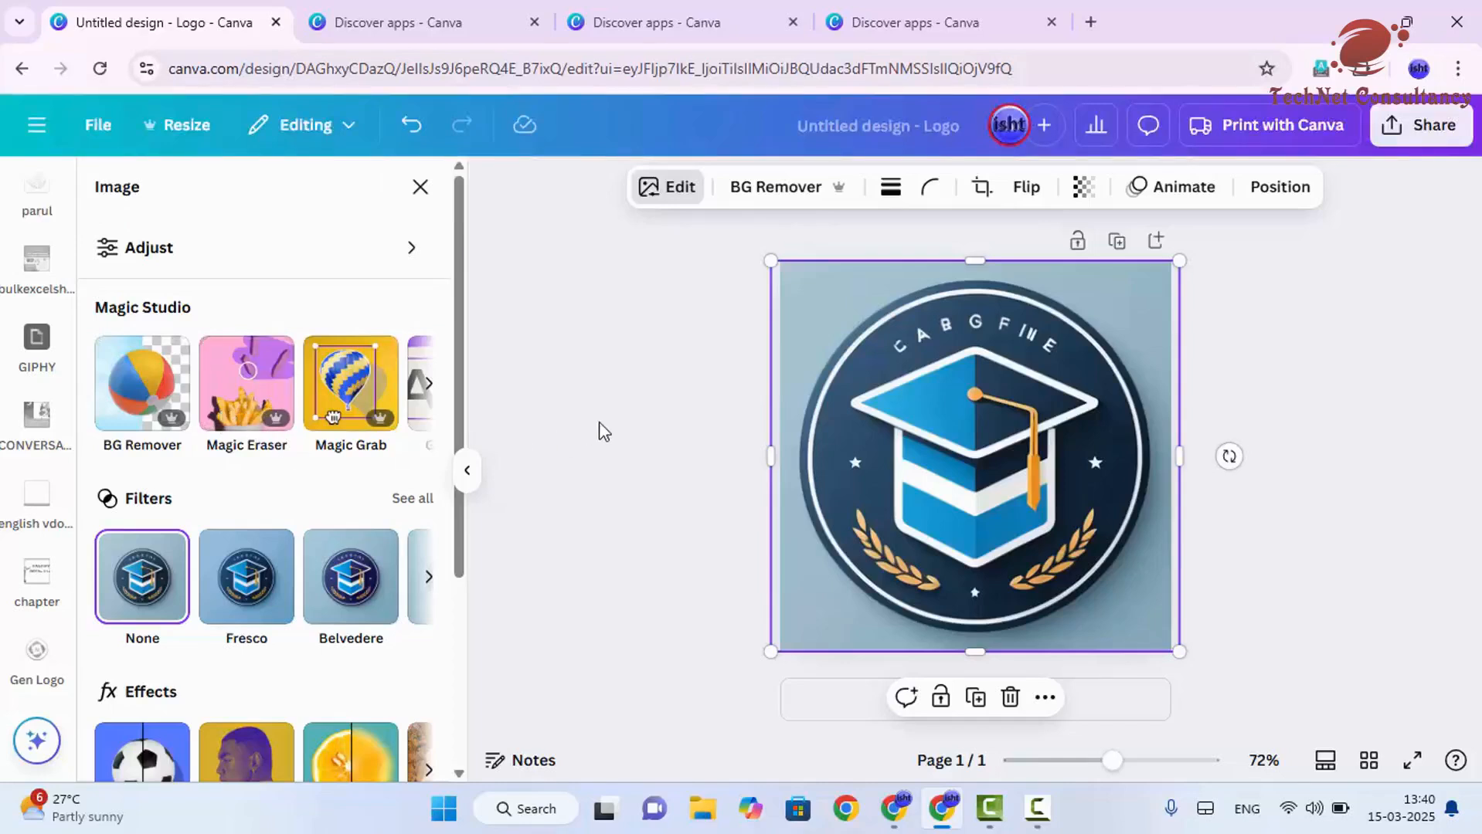
pyautogui.click(149, 404)
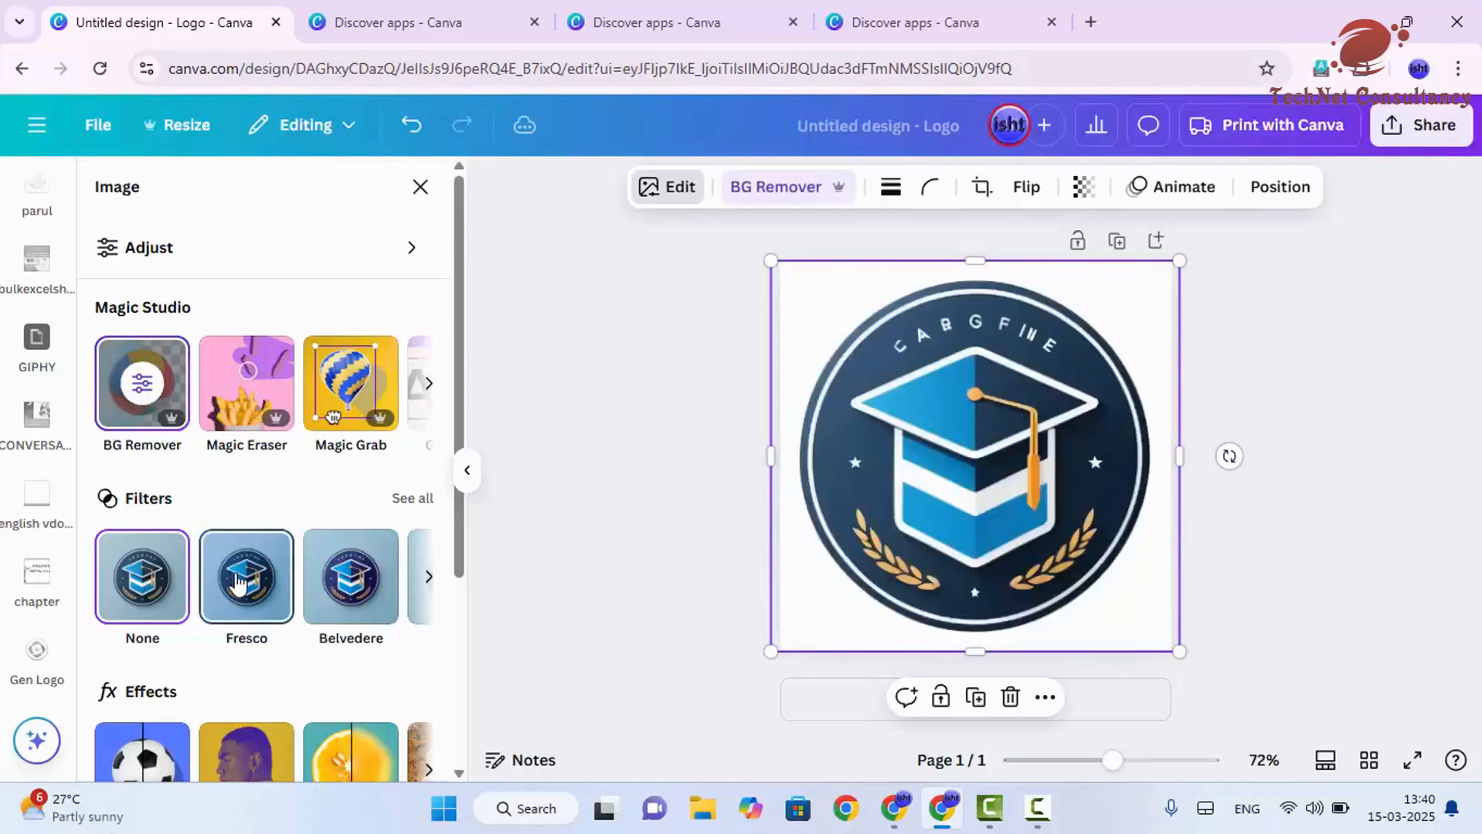
pyautogui.click(291, 584)
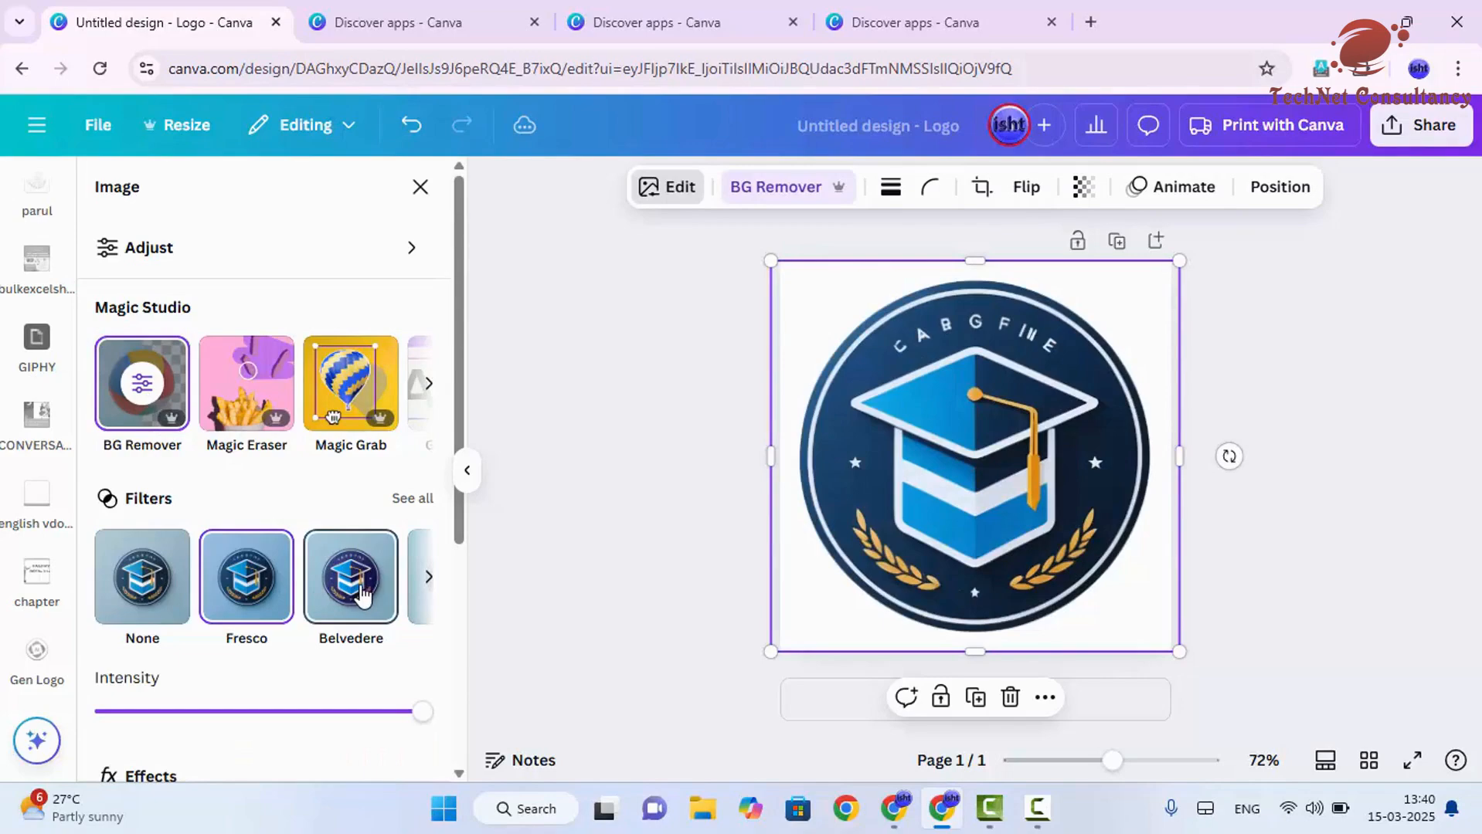
pyautogui.click(386, 591)
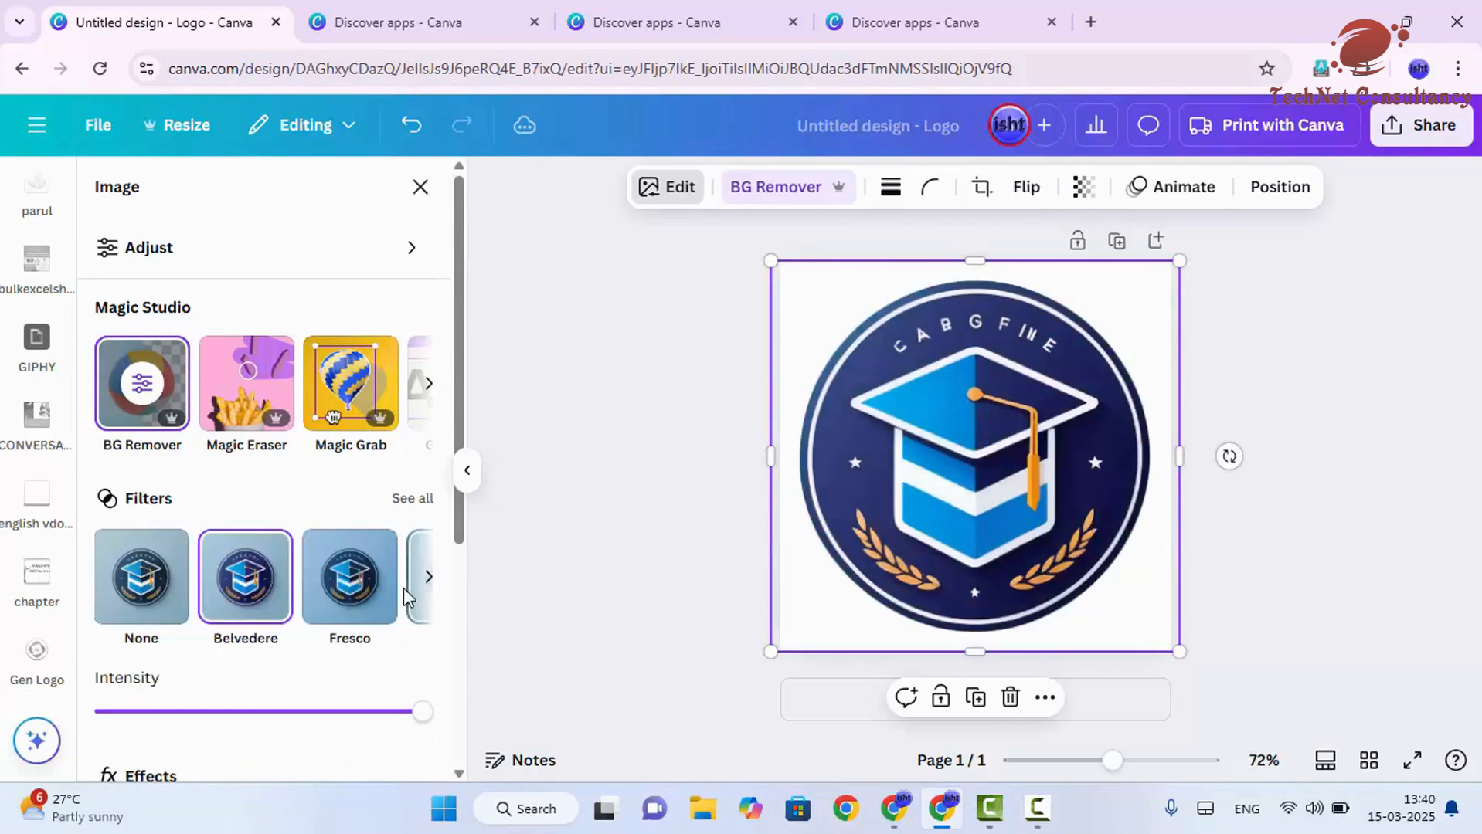
pyautogui.click(362, 587)
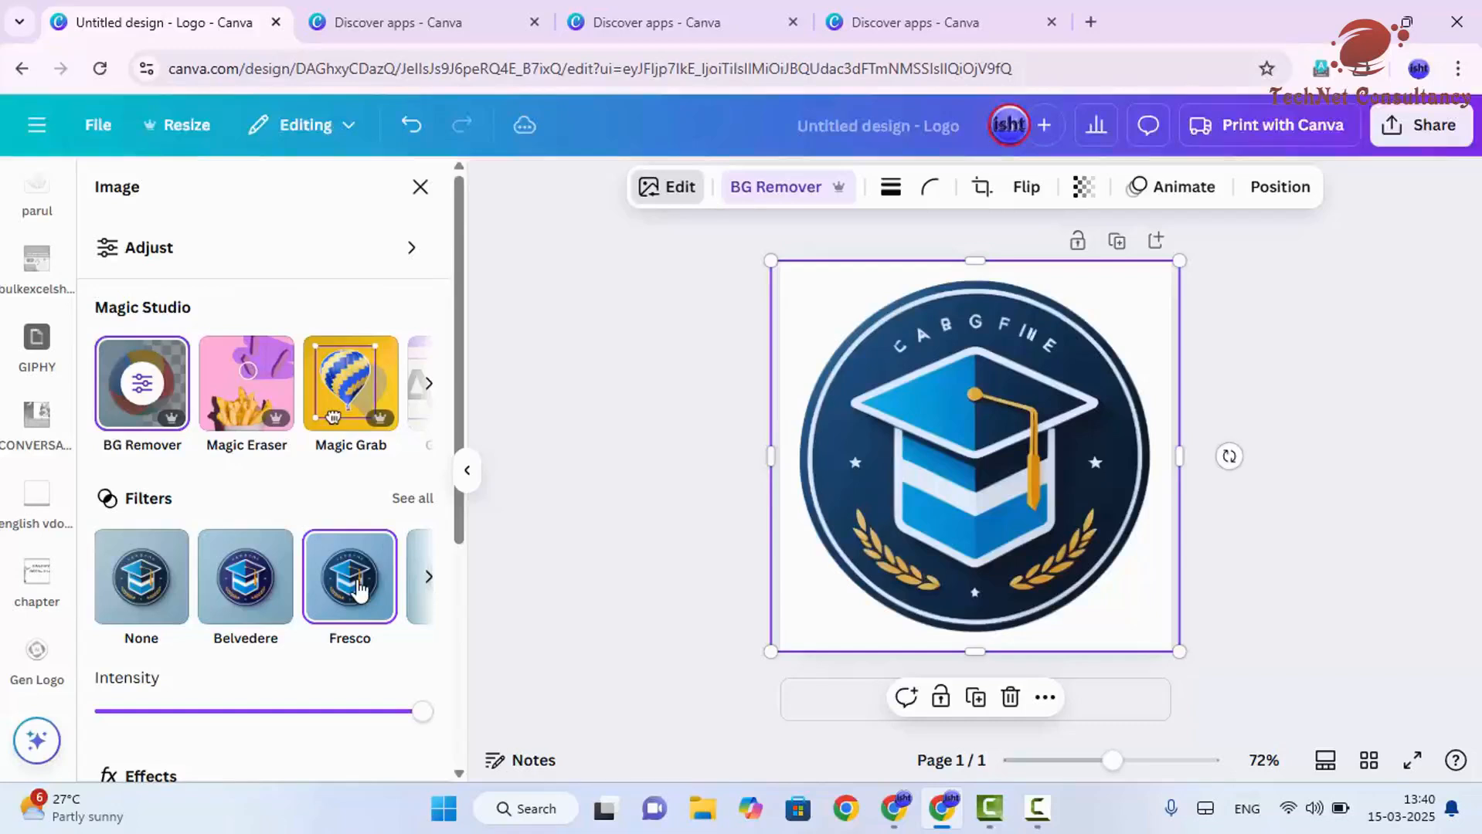
pyautogui.click(426, 579)
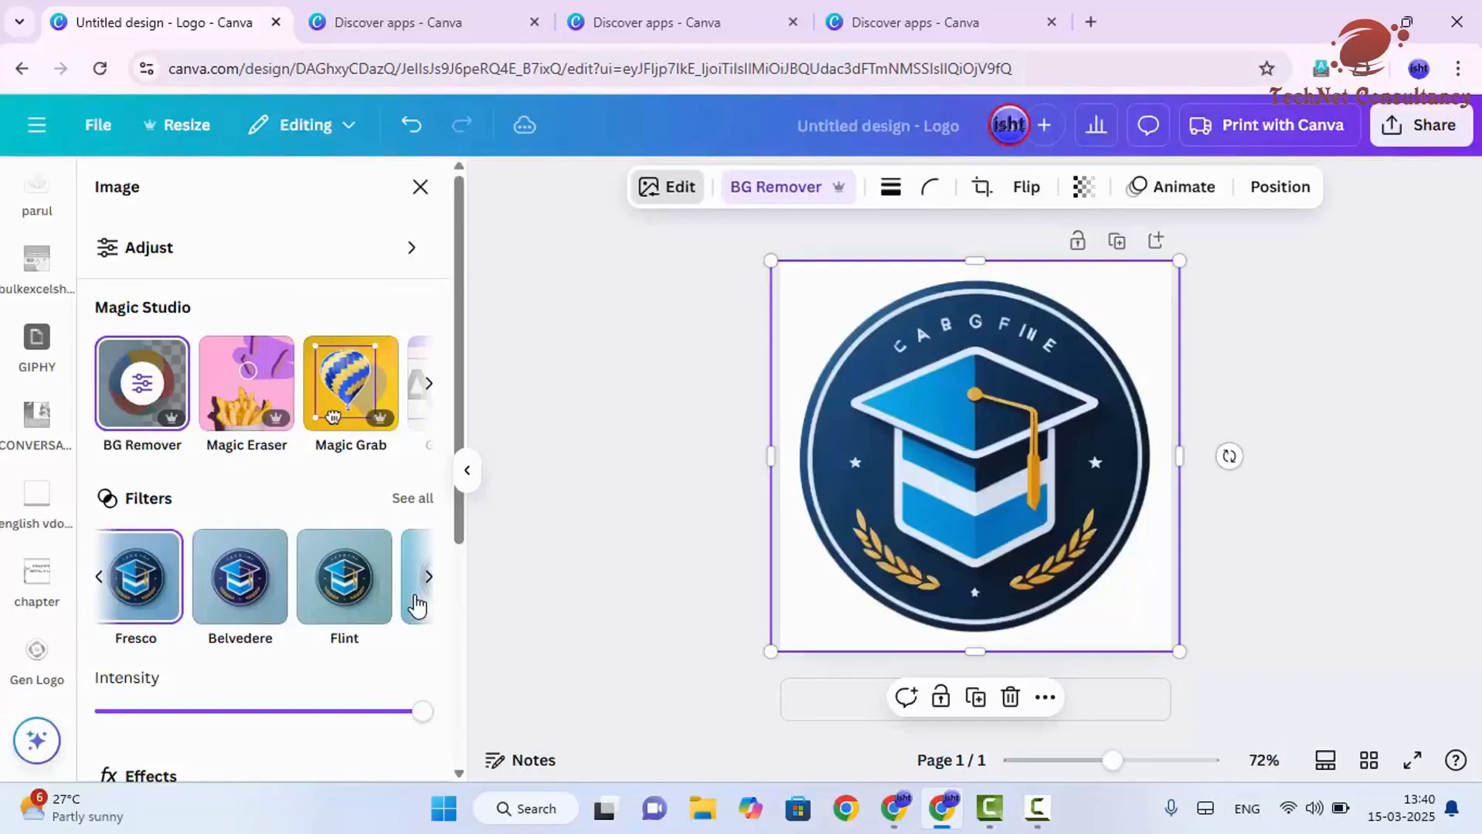
pyautogui.click(361, 593)
# - Undo the filter and background removal on the logo
pyautogui.click(621, 509)
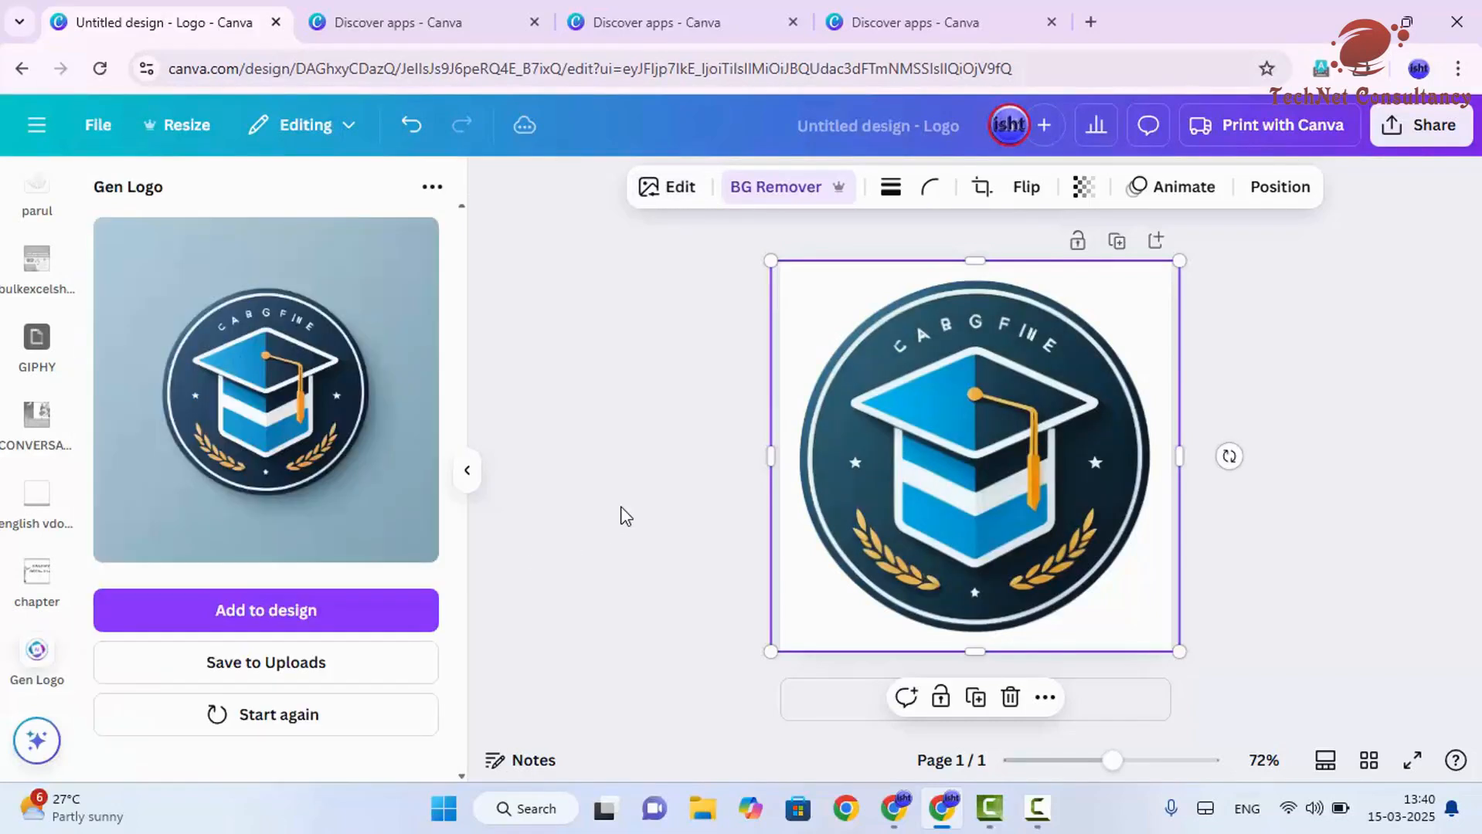
pyautogui.hotkey('ctrl', 'z')
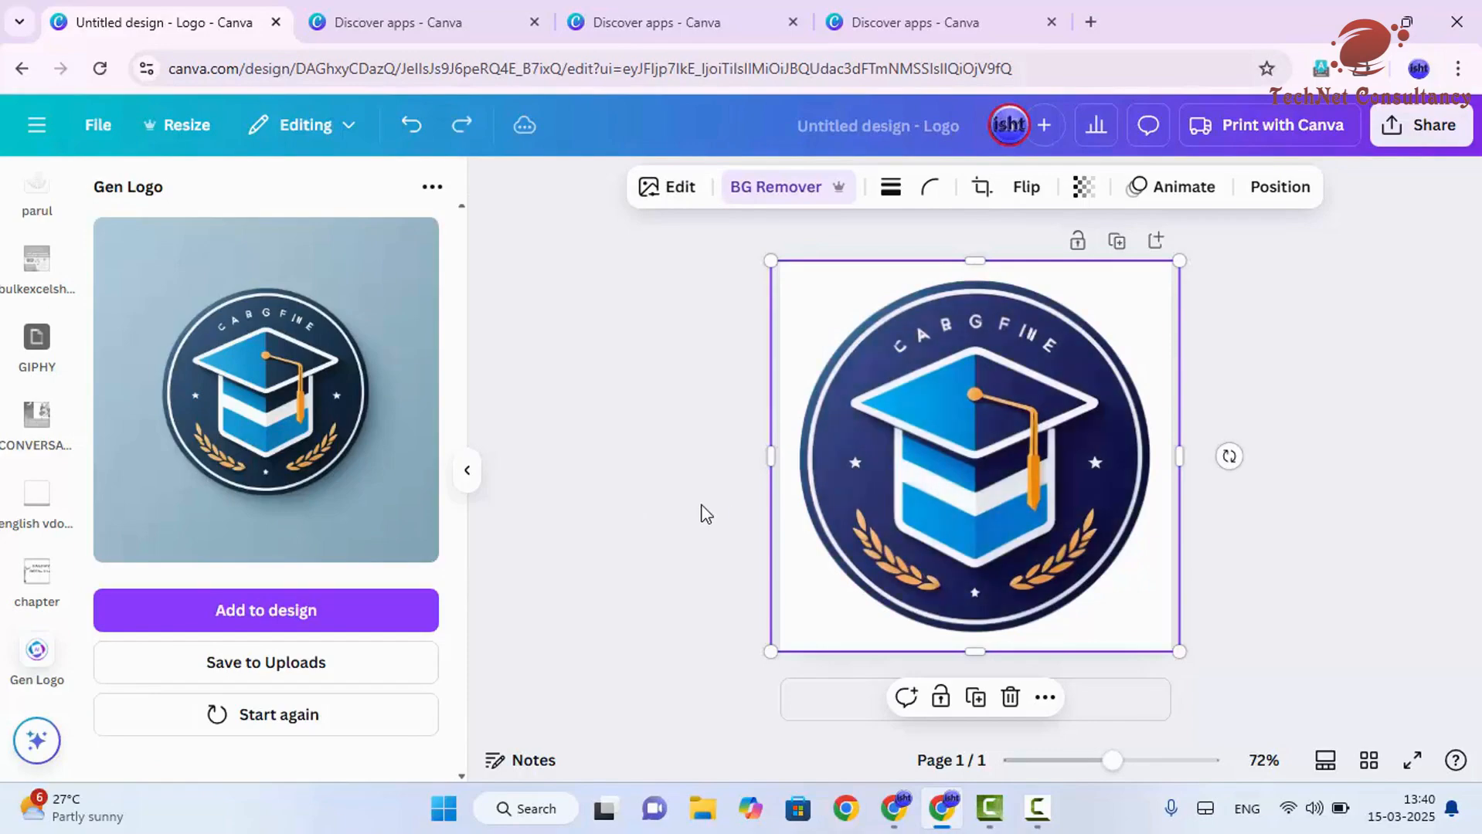
pyautogui.click(1329, 427)
pyautogui.hotkey('ctrl', 'z')
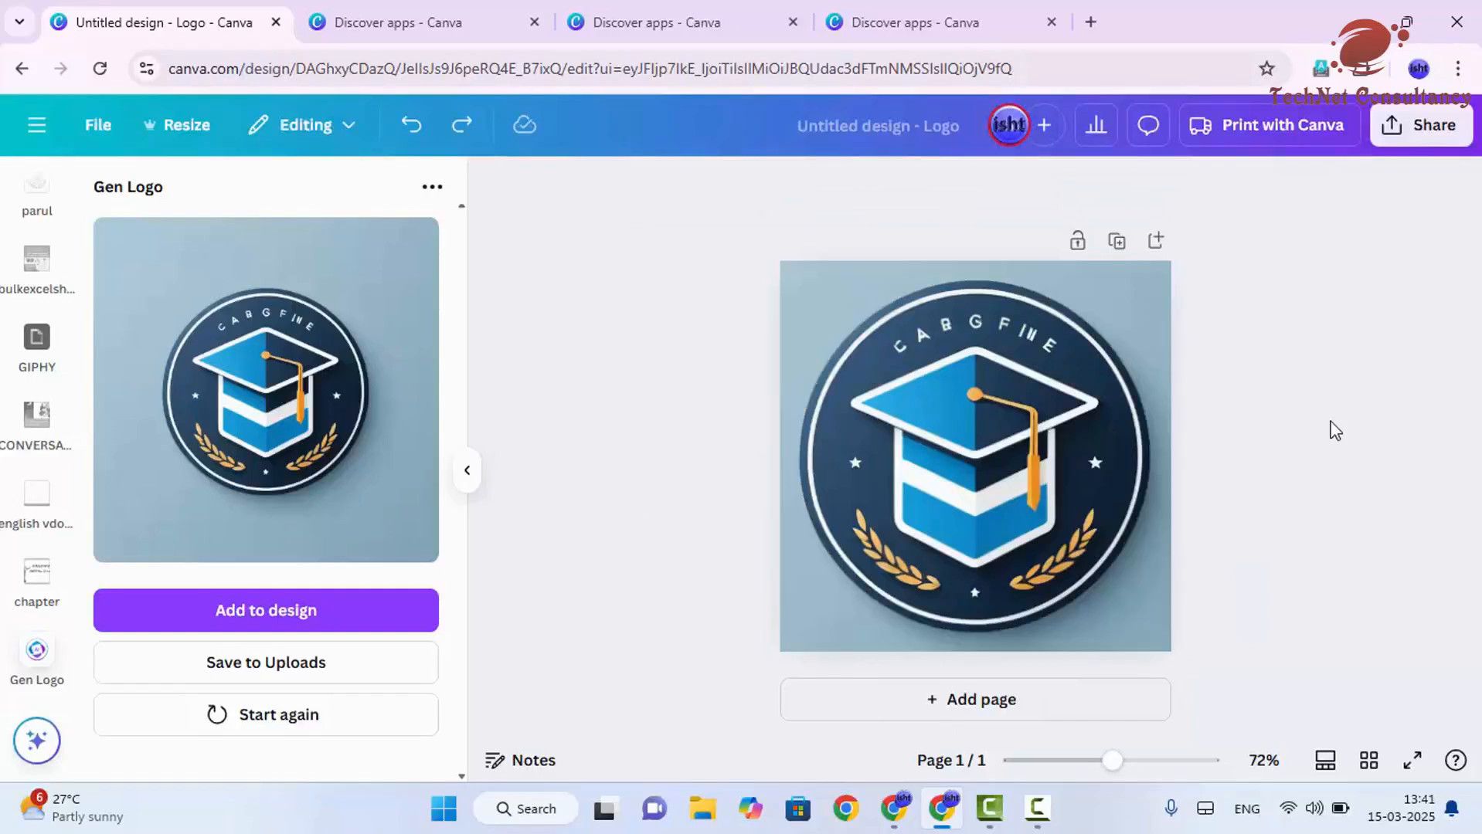
# - Browse the logo's filter and effect options, including the Blur settings
pyautogui.click(1165, 421)
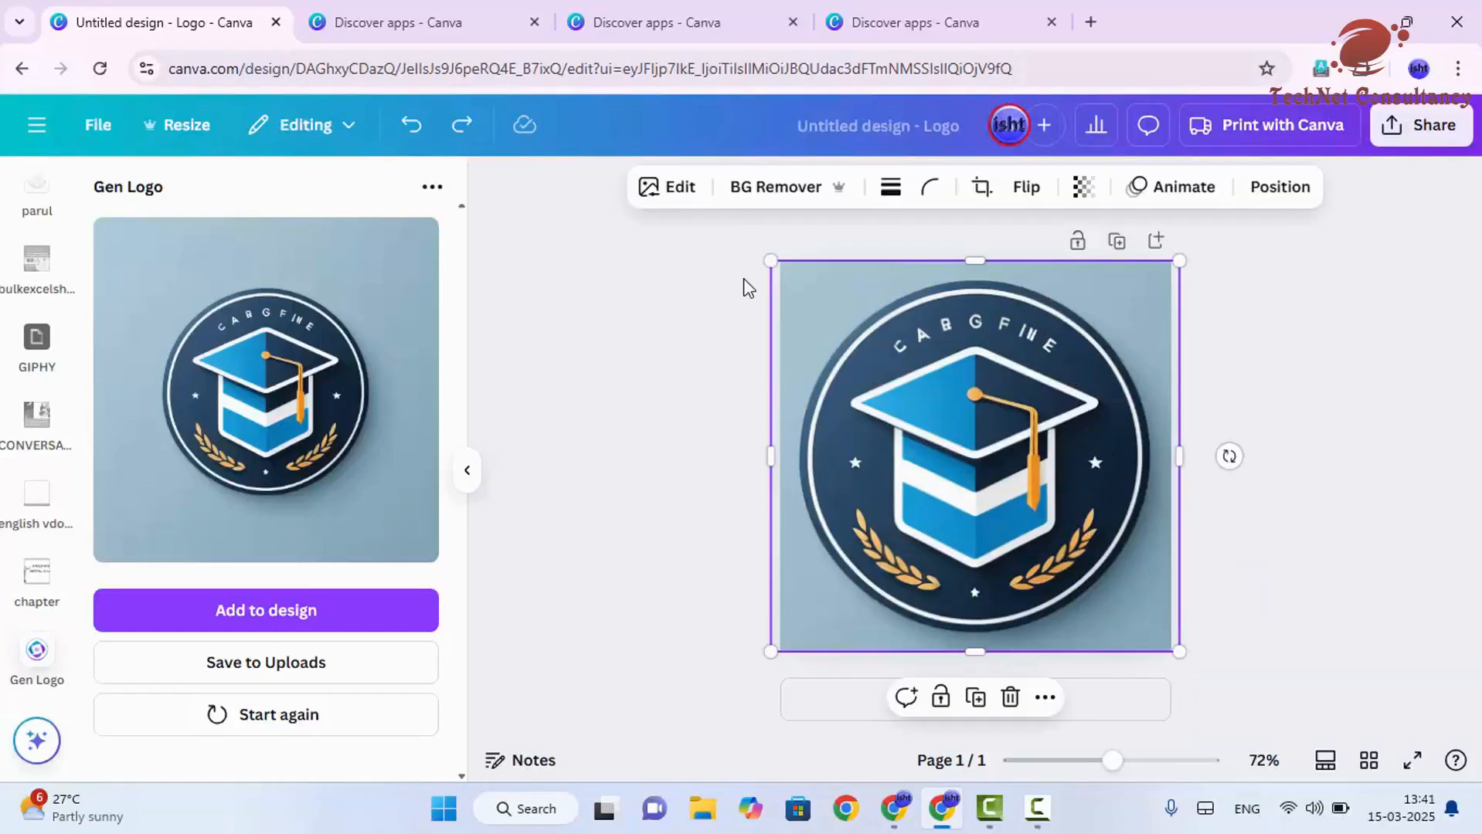
pyautogui.click(683, 200)
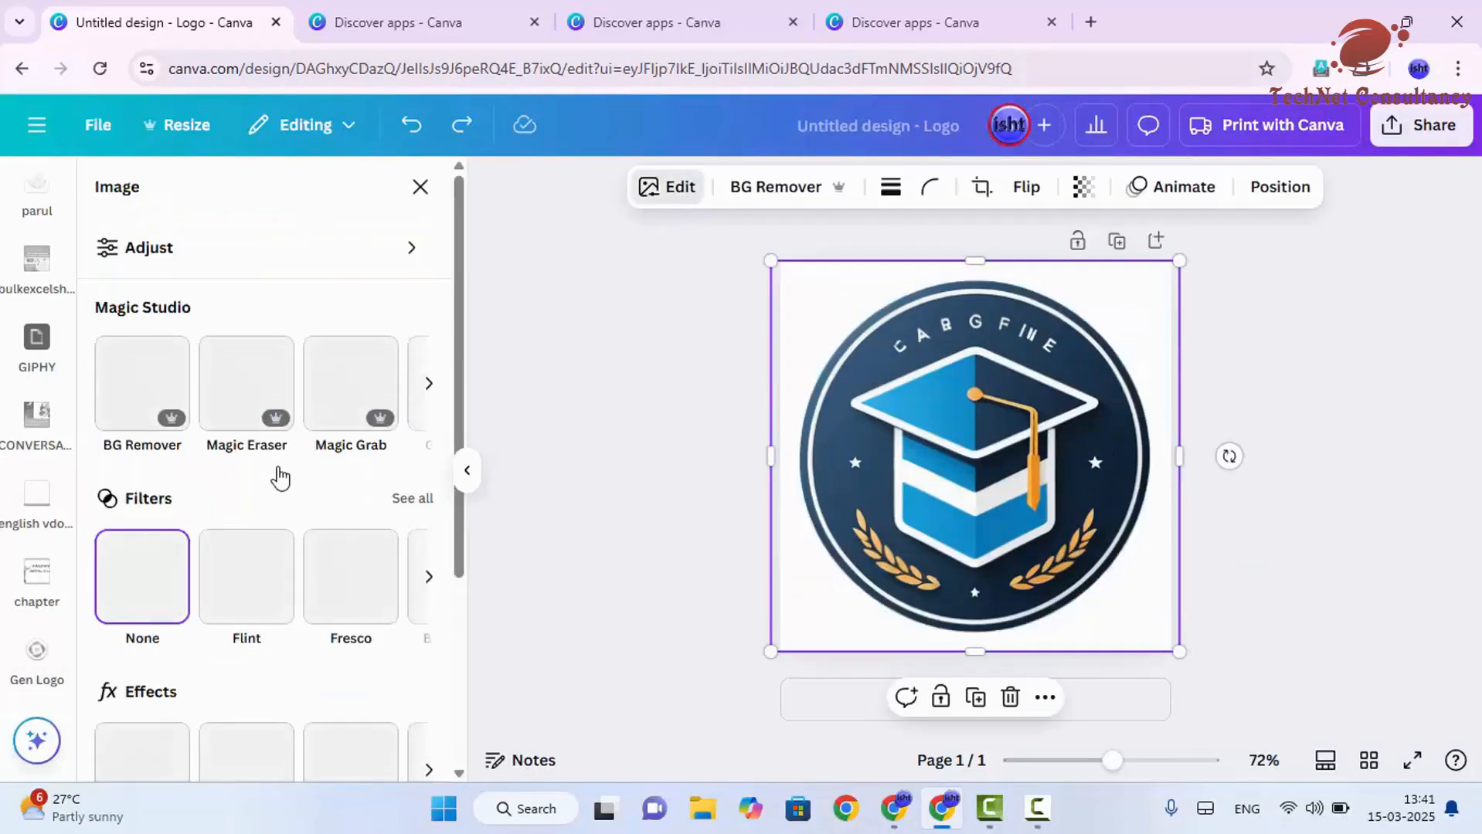
pyautogui.scroll(-3, 384, 610)
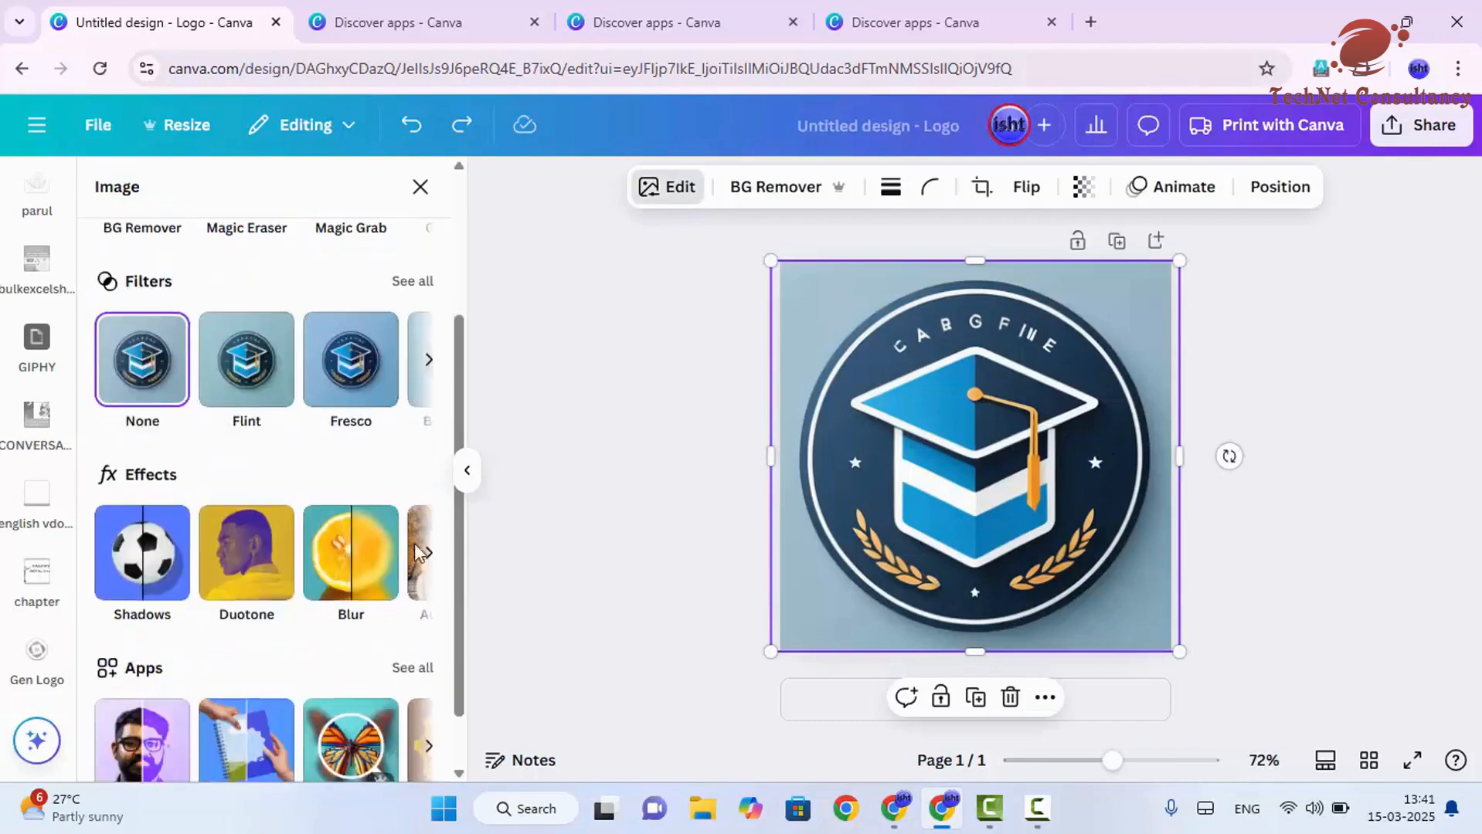
pyautogui.click(429, 375)
pyautogui.click(429, 359)
pyautogui.click(430, 359)
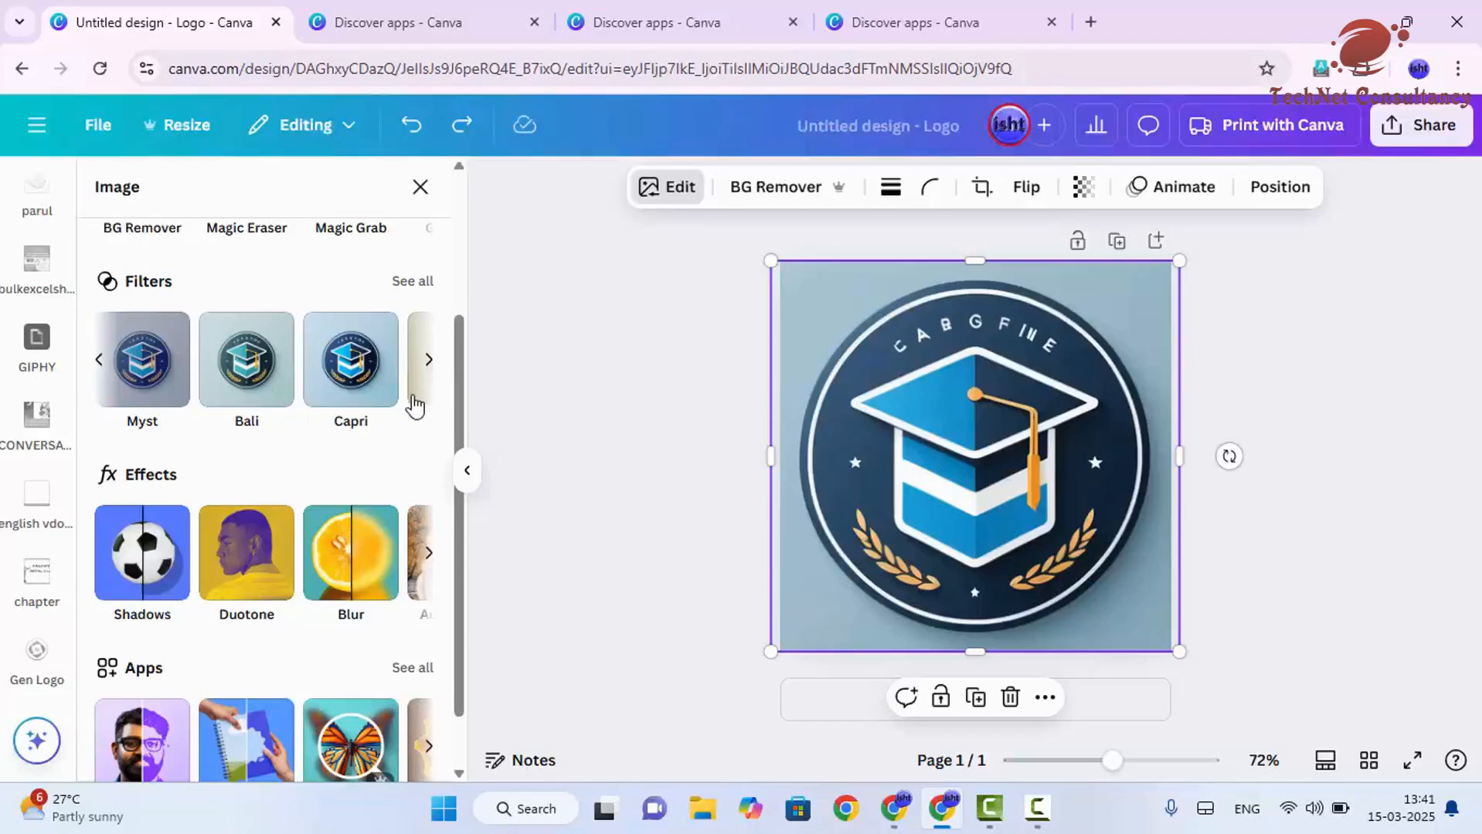
pyautogui.scroll(-1, 201, 544)
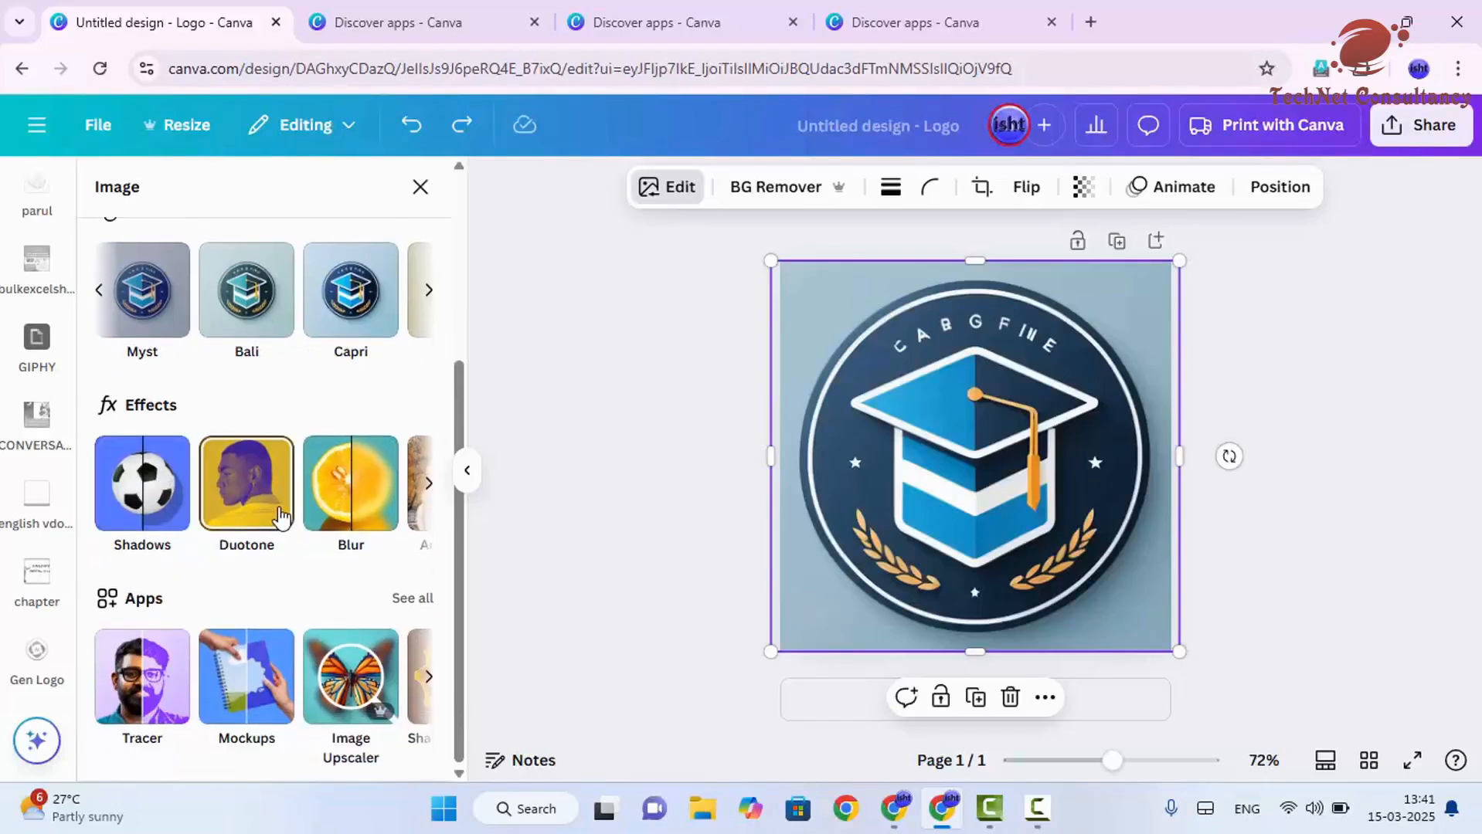
pyautogui.click(332, 520)
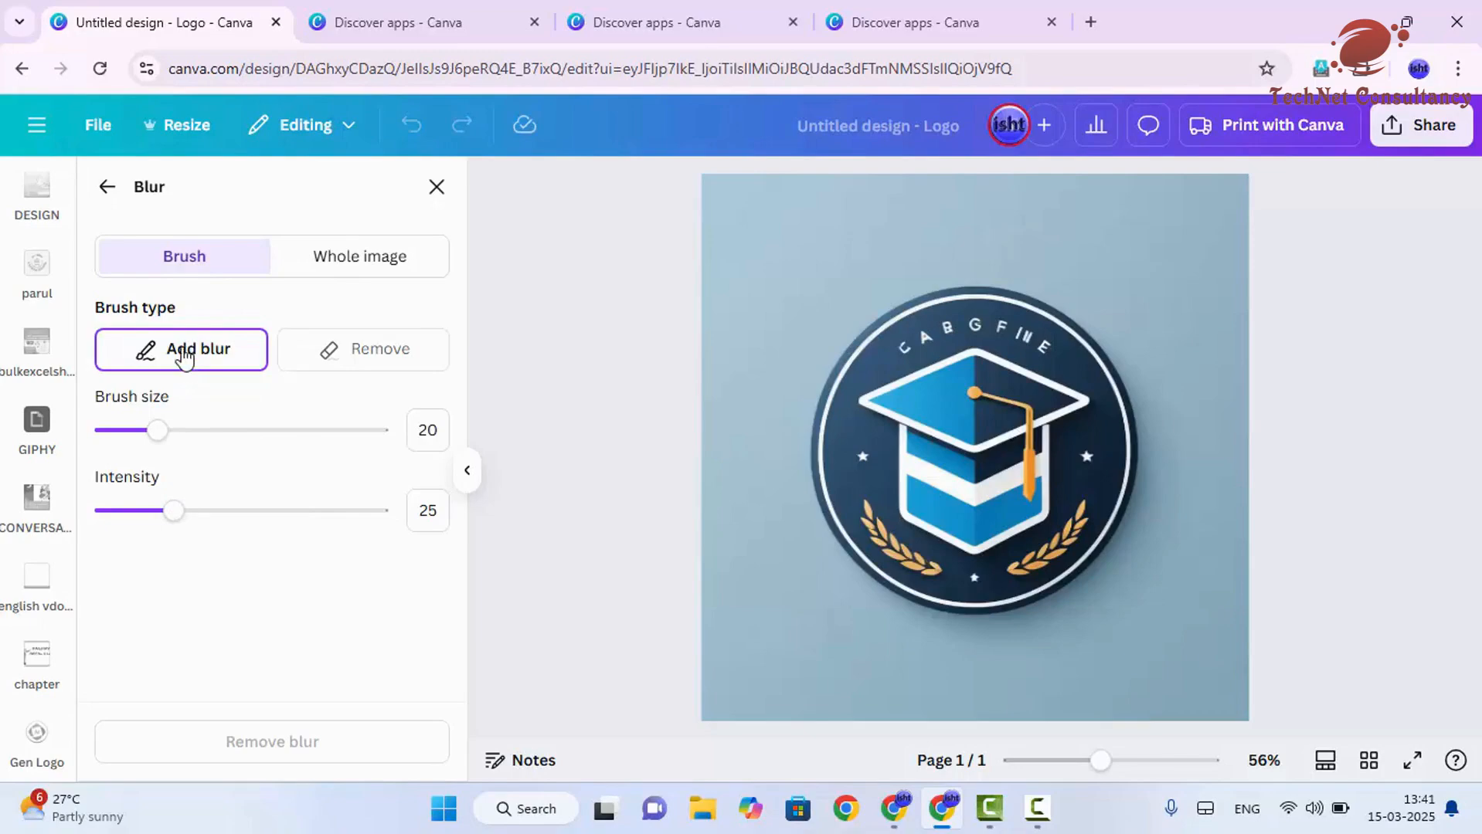
pyautogui.click(109, 189)
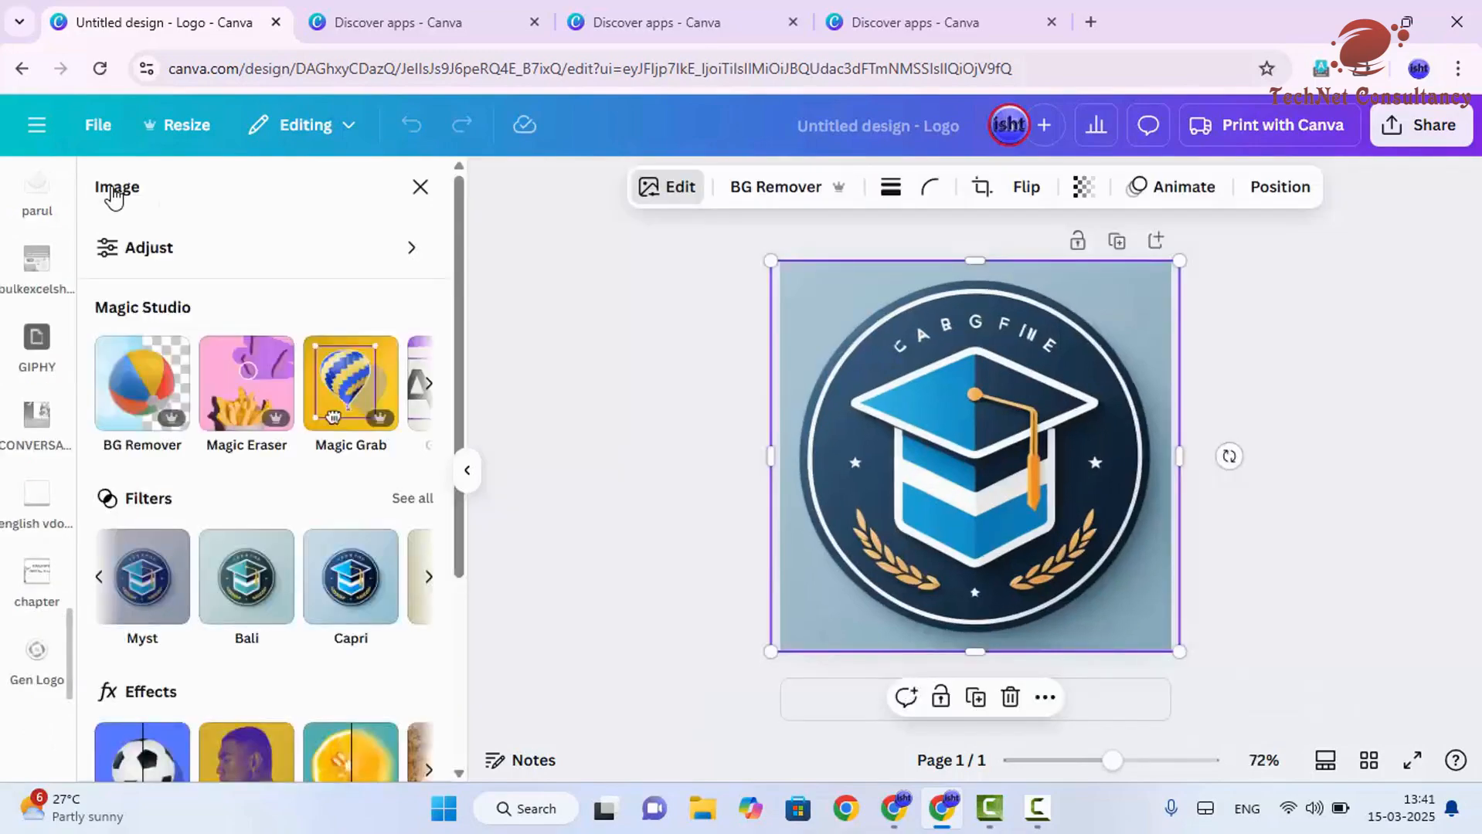
pyautogui.scroll(-1, 303, 524)
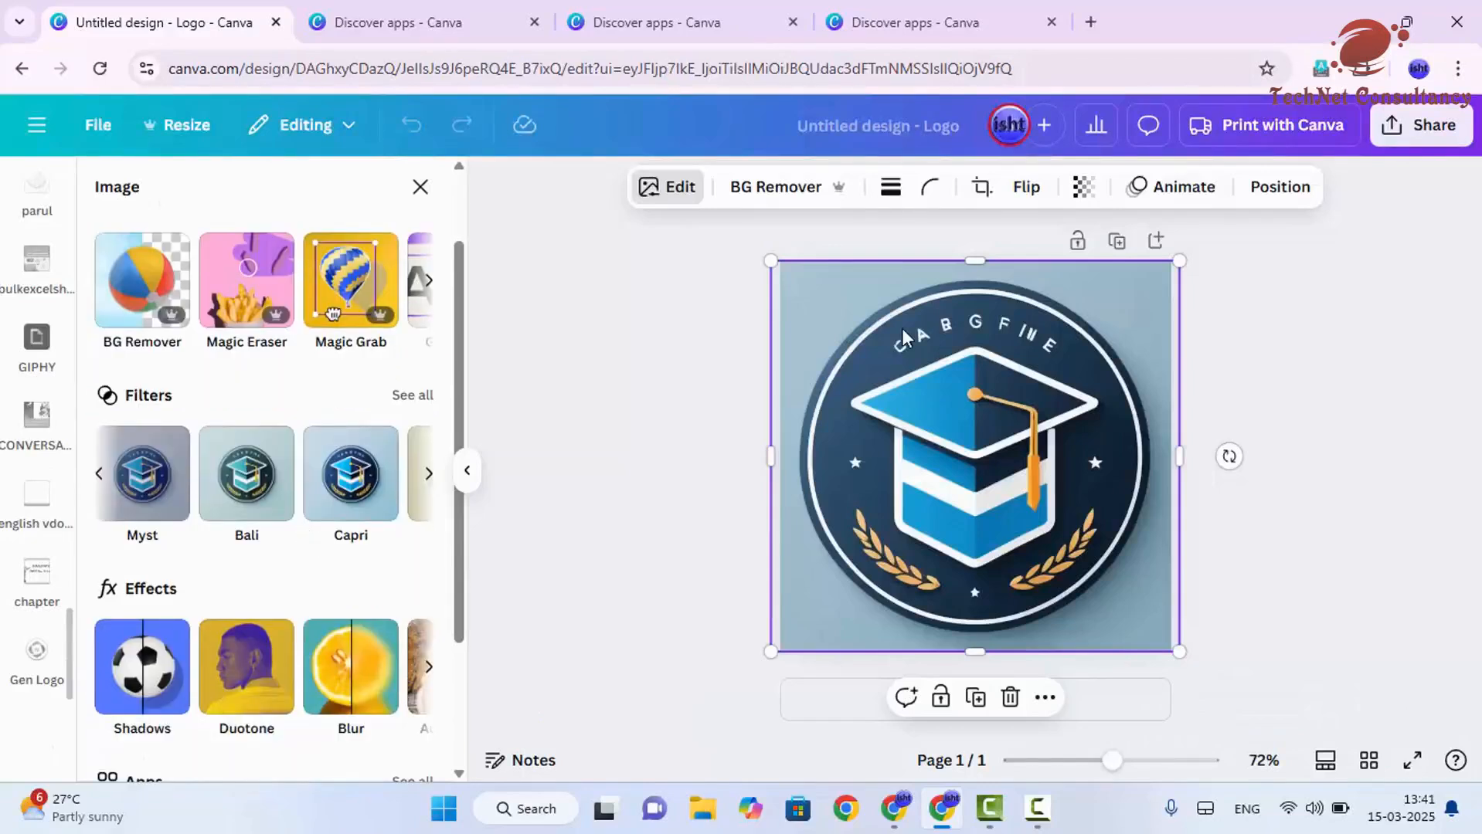
pyautogui.click(1356, 462)
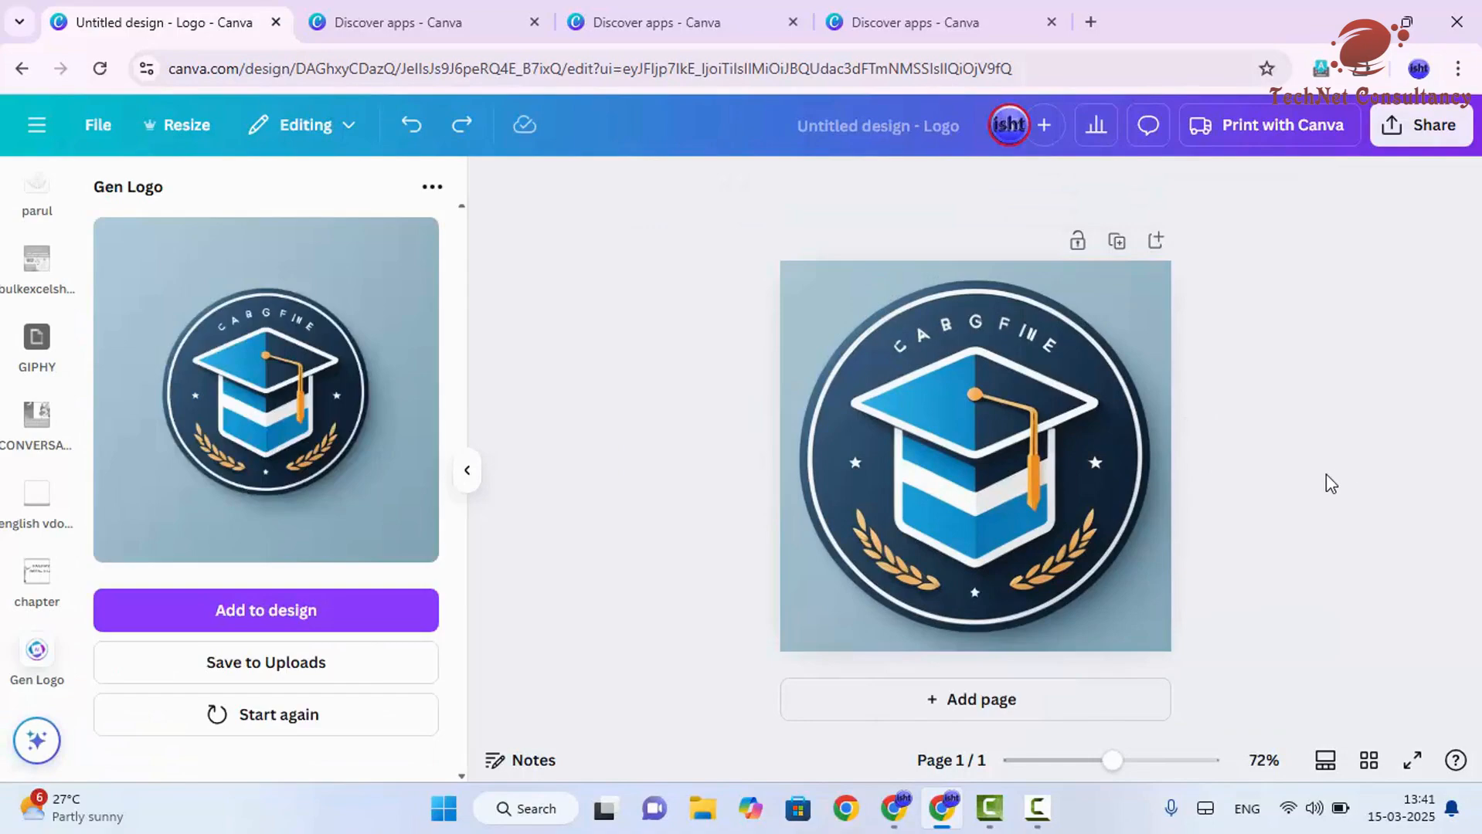
# - Add a second page and restart Gen Logo, placing the cursor in the existing prompt
pyautogui.click(1011, 719)
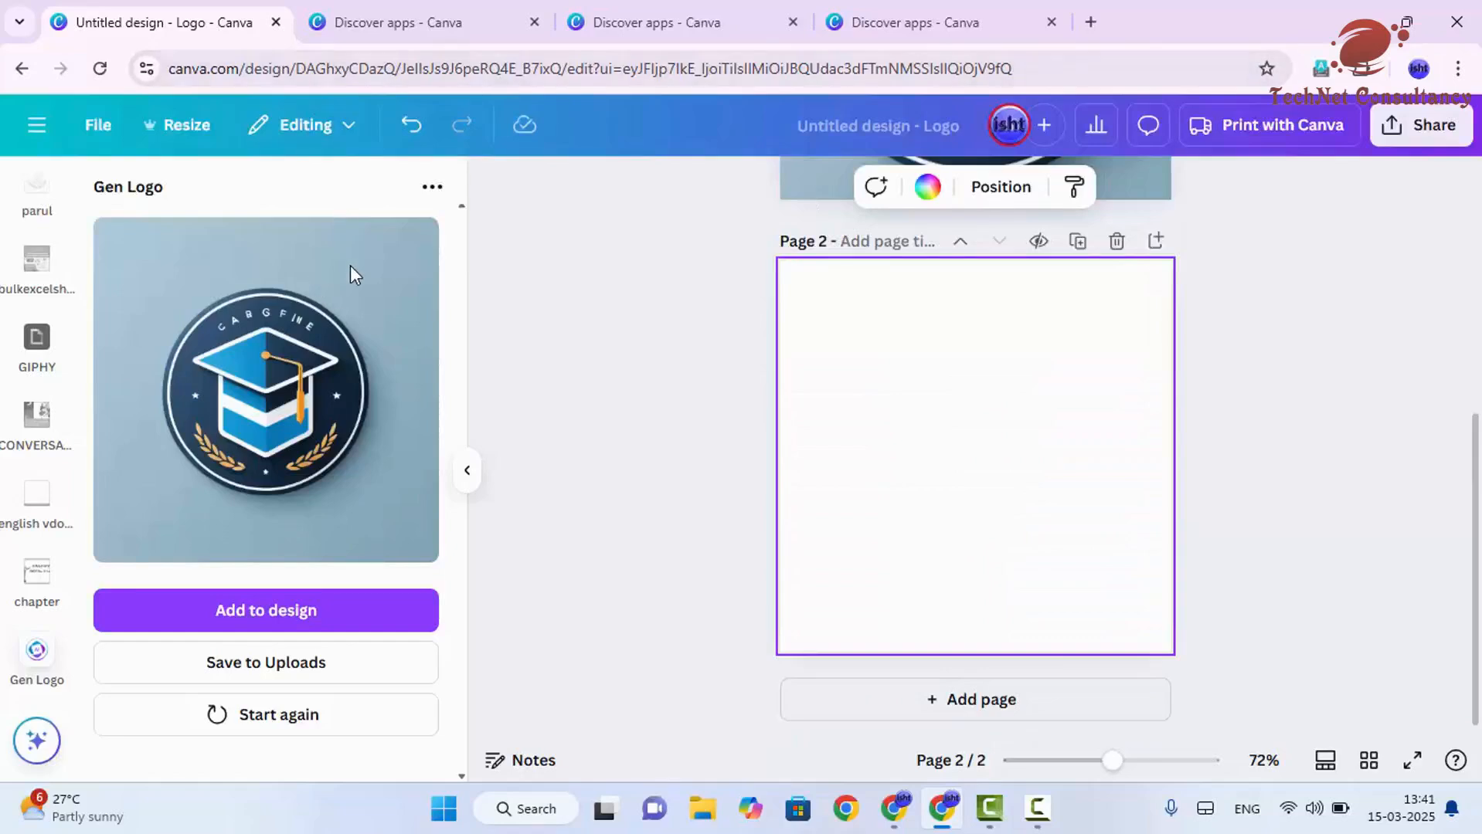
pyautogui.click(309, 717)
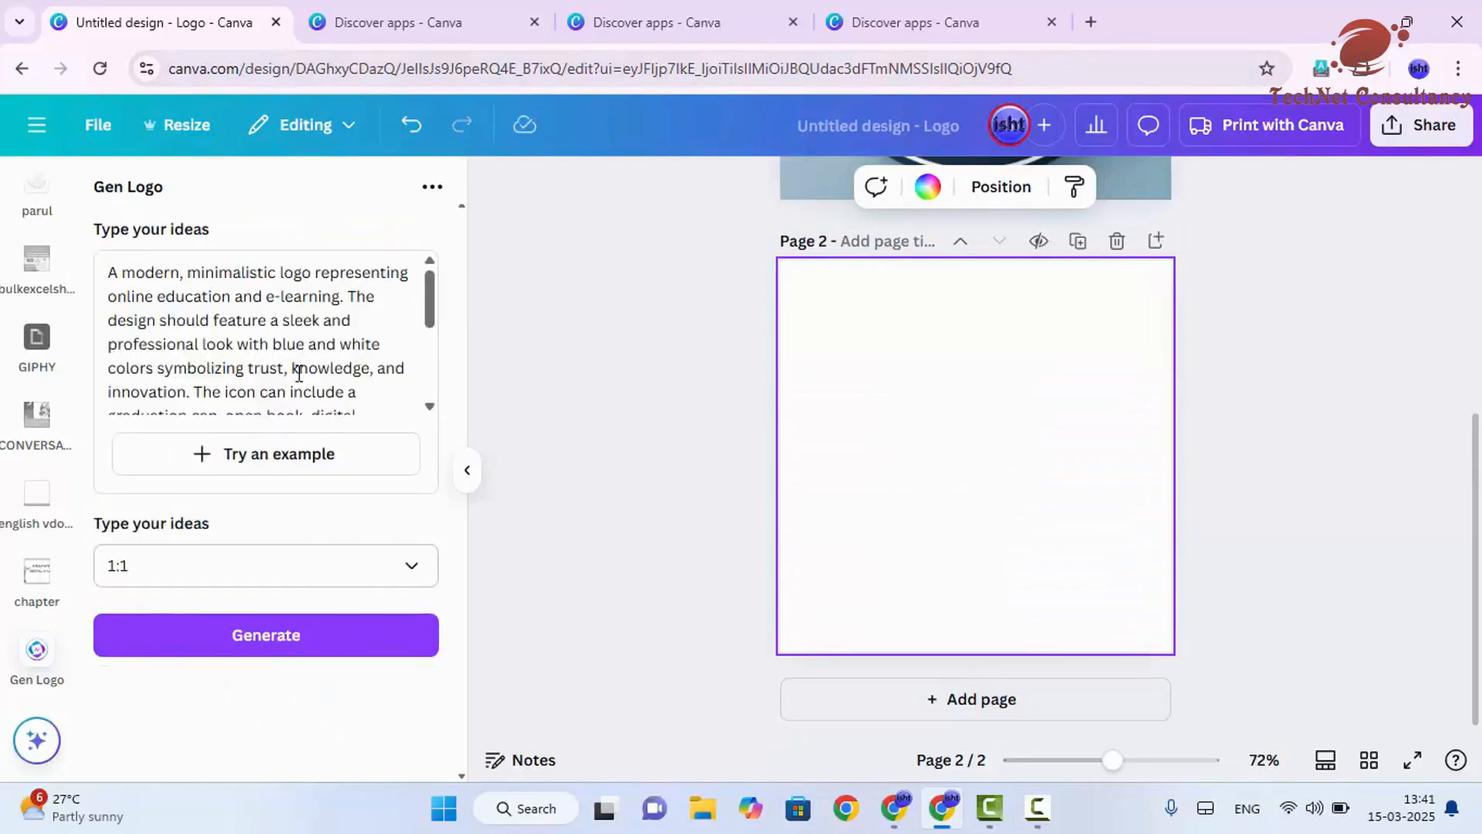
pyautogui.click(282, 347)
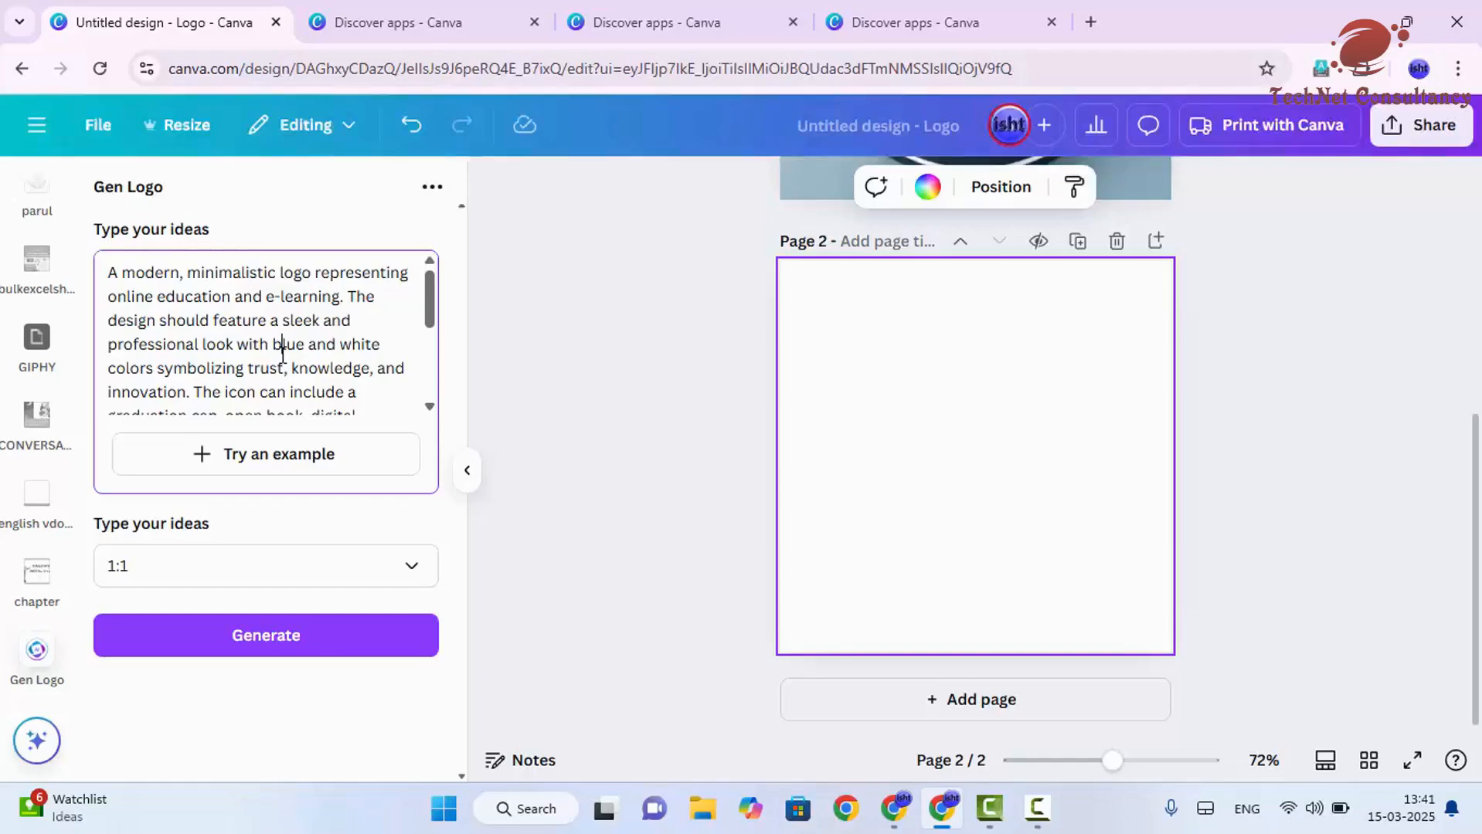
# - Switch to ChatGPT and ask it to "provide me 3d type logo not simple one"
pyautogui.hotkey('alt', 'Tab')
pyautogui.write('provi')
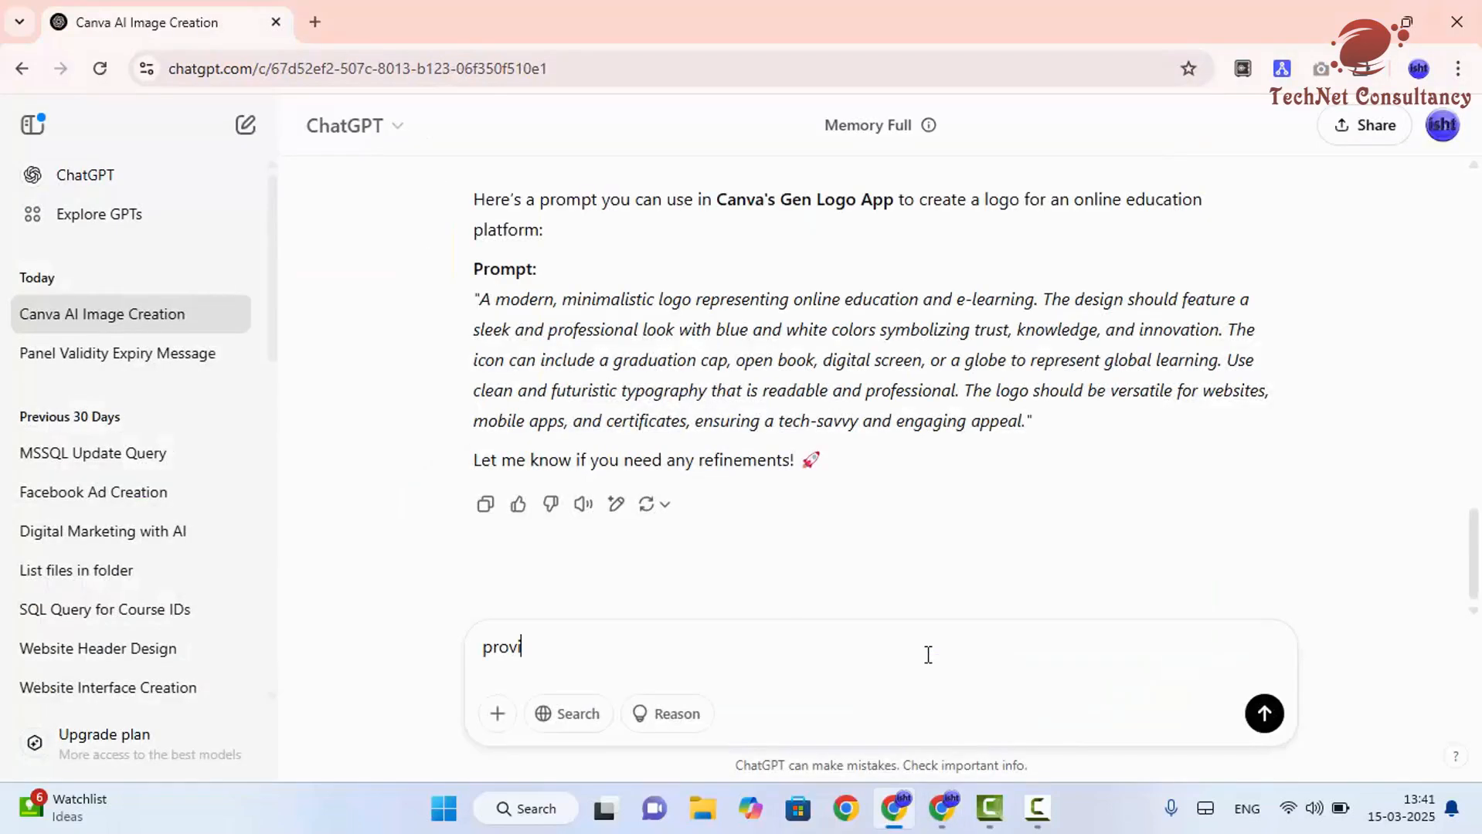
pyautogui.write('de me 3d type logo n')
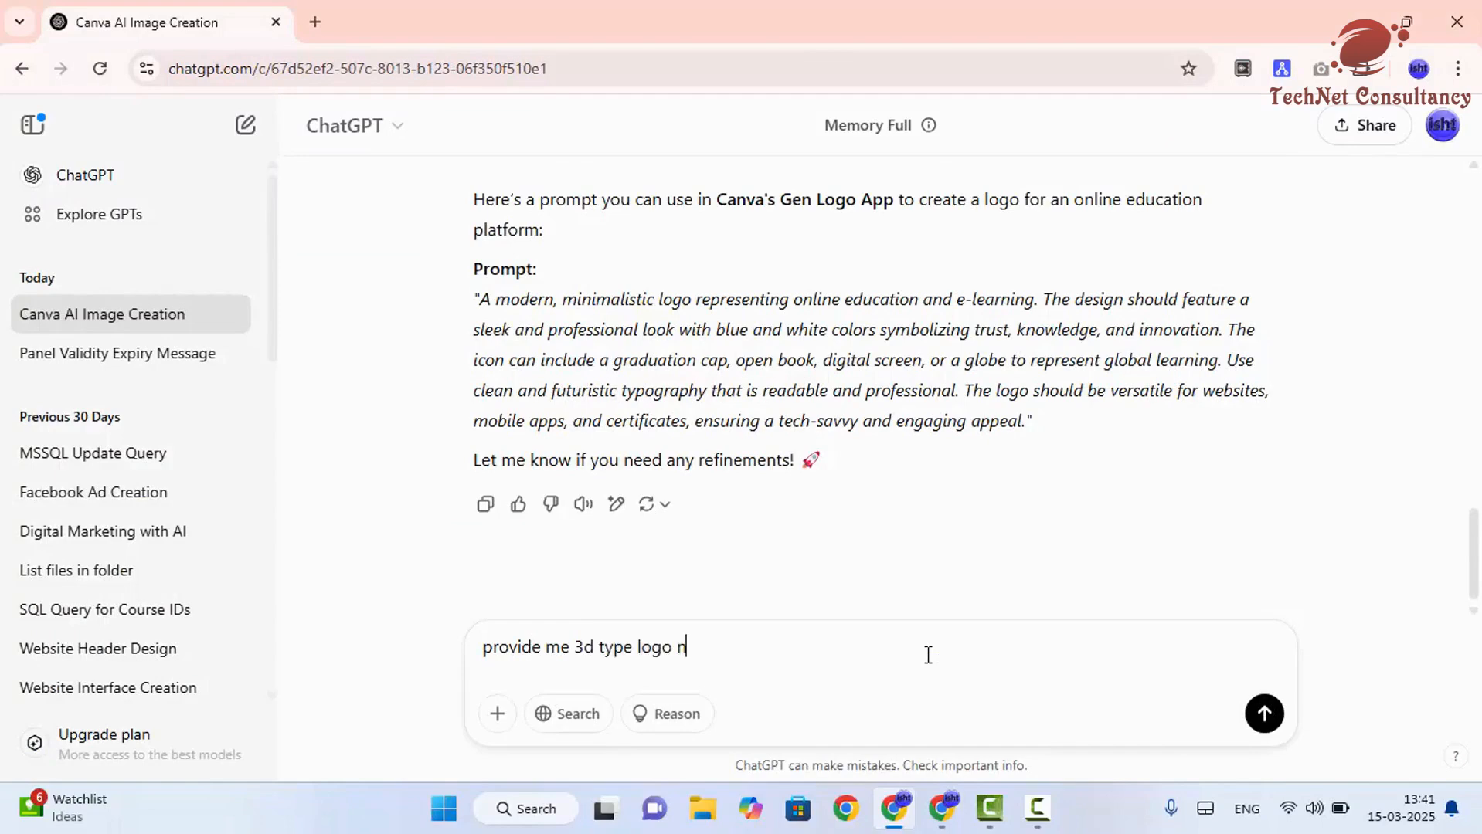
pyautogui.write('ot simple one')
pyautogui.press('Return')
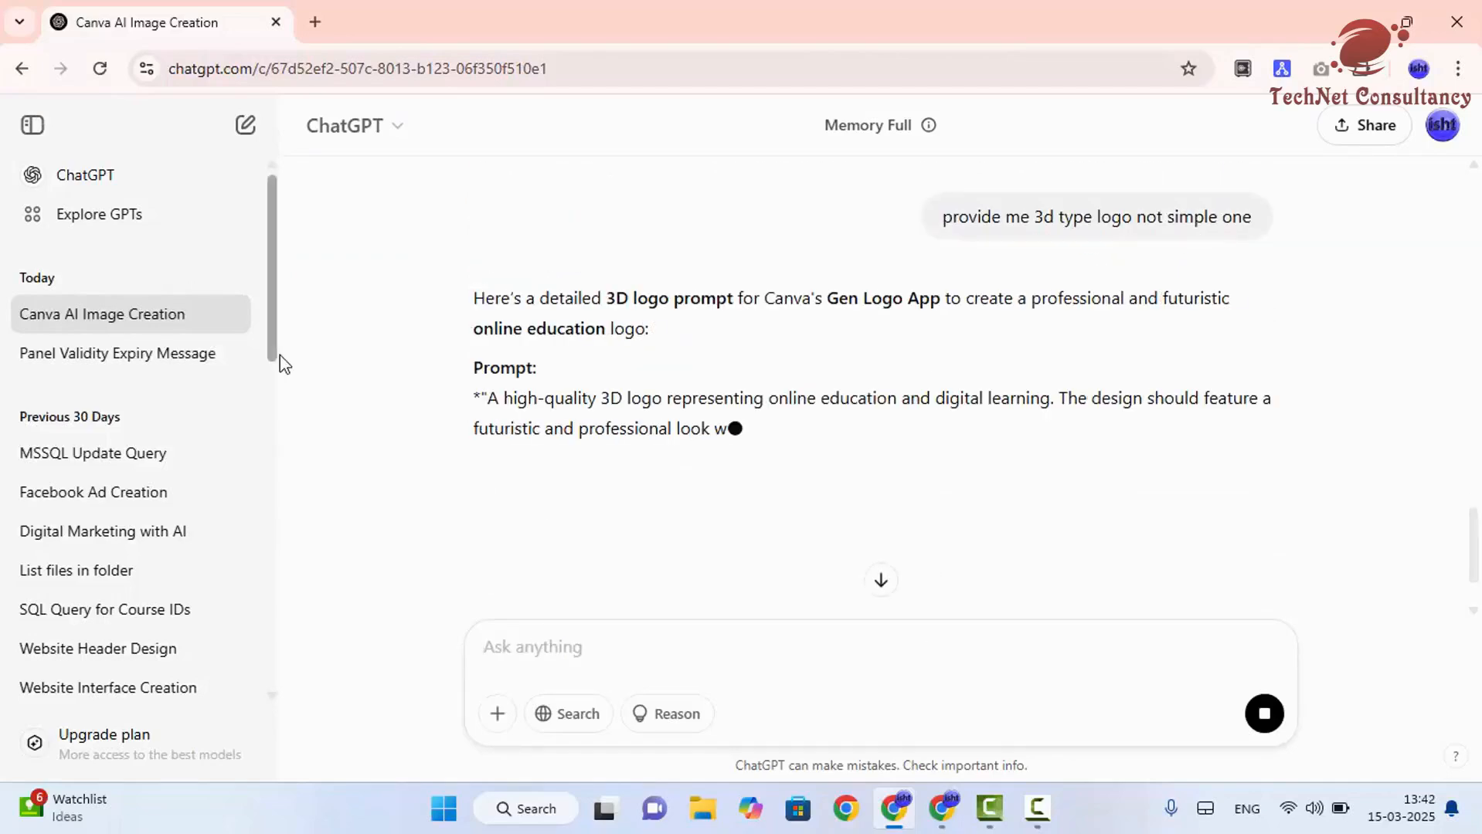
# - Copy ChatGPT's new 3D logo prompt, replace the Gen Logo prompt with it, and generate a logo
pyautogui.scroll(-1, 560, 444)
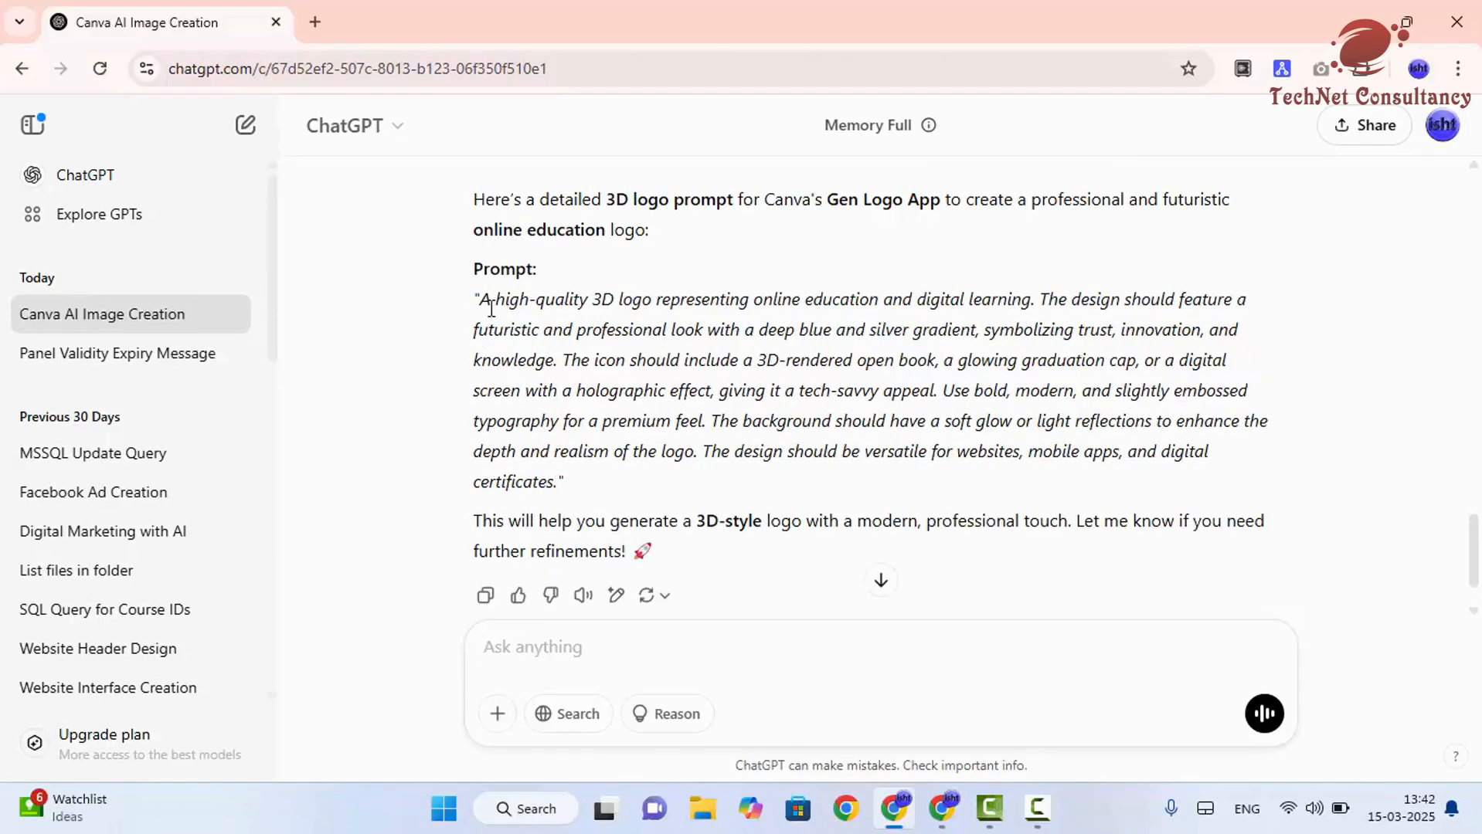
pyautogui.moveTo(486, 296); pyautogui.dragTo(558, 483)
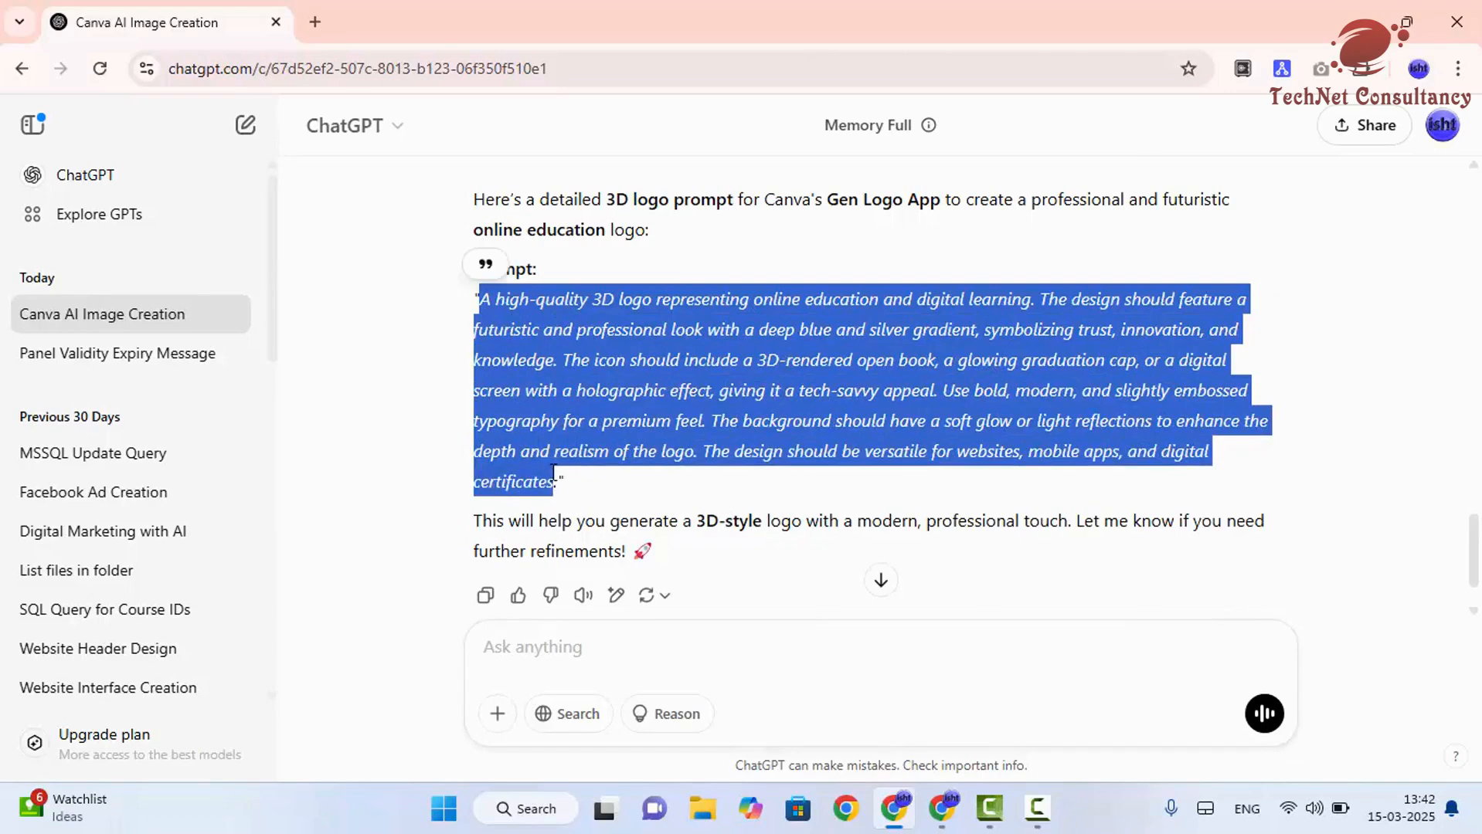
pyautogui.hotkey('alt', 'Tab')
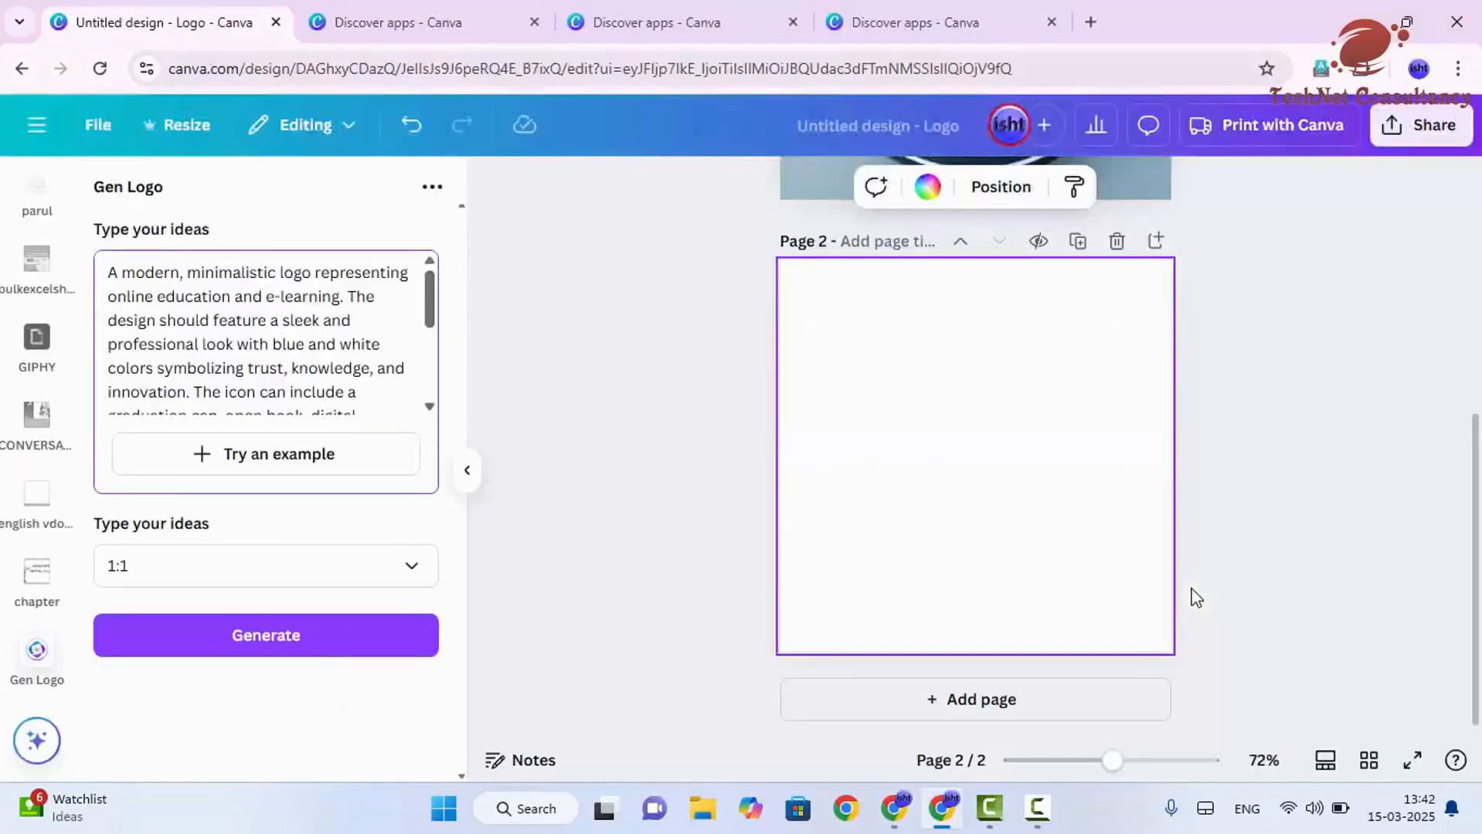
pyautogui.hotkey('ctrl', 'a')
pyautogui.hotkey('ctrl', 'v')
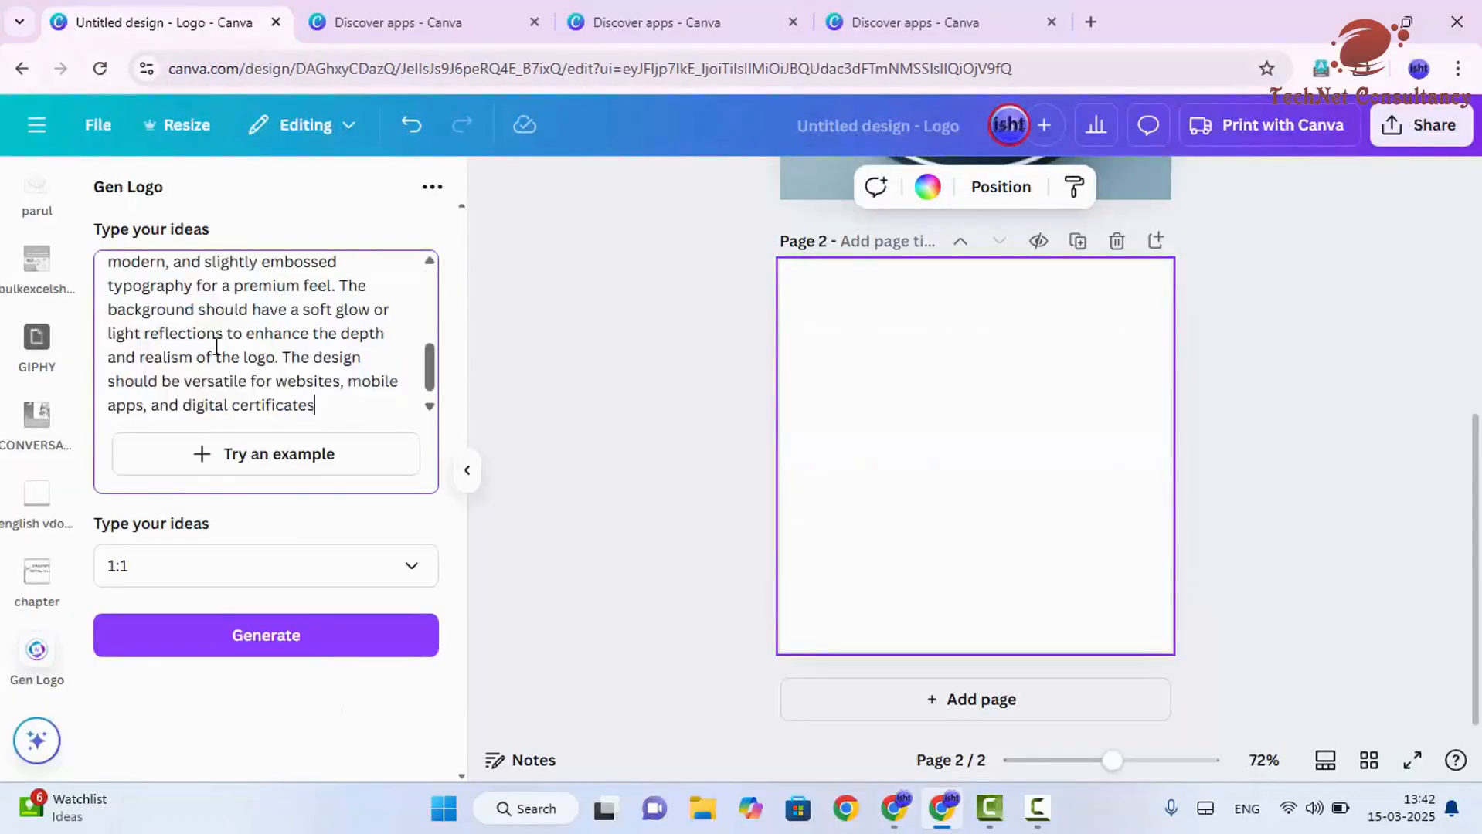
pyautogui.click(271, 638)
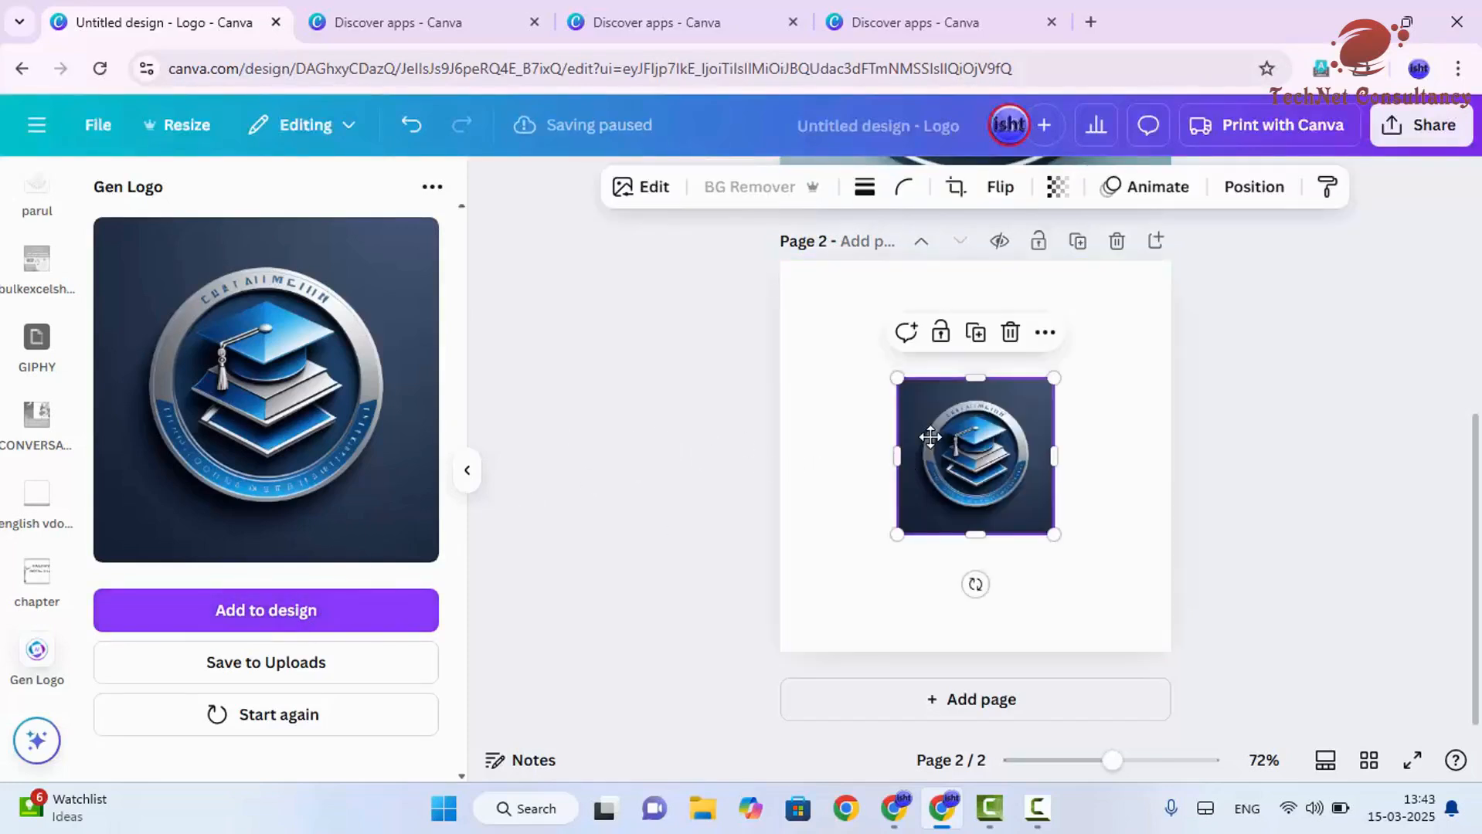
# - Move and enlarge the generated 3D logo so it fills page 2
pyautogui.moveTo(929, 436); pyautogui.dragTo(892, 406)
pyautogui.scroll(6, 1033, 465)
pyautogui.scroll(-6, 1054, 428)
pyautogui.moveTo(980, 475); pyautogui.dragTo(1187, 653)
pyautogui.scroll(5, 1015, 476)
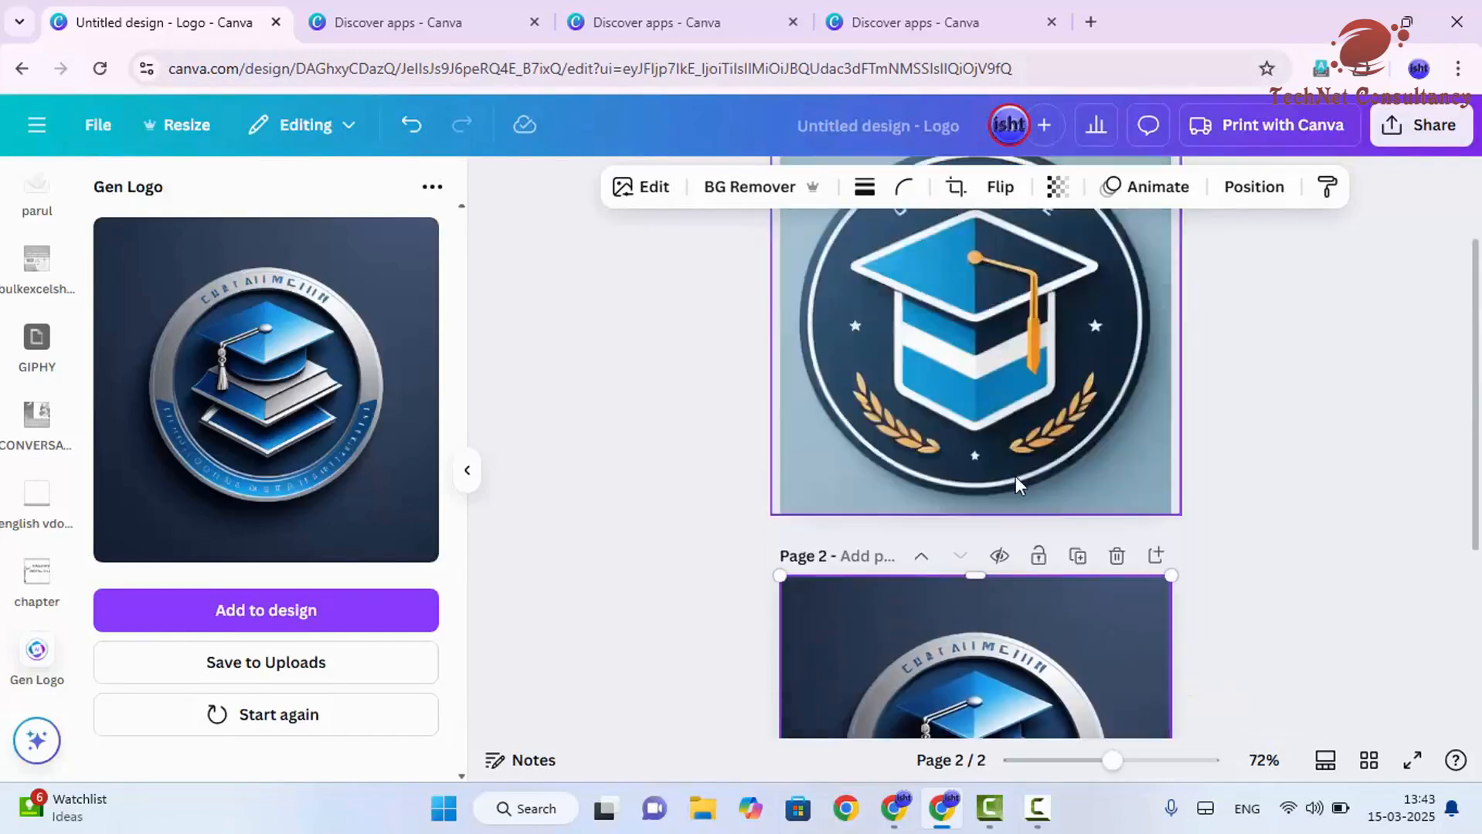
pyautogui.scroll(-1, 992, 489)
pyautogui.scroll(-5, 992, 489)
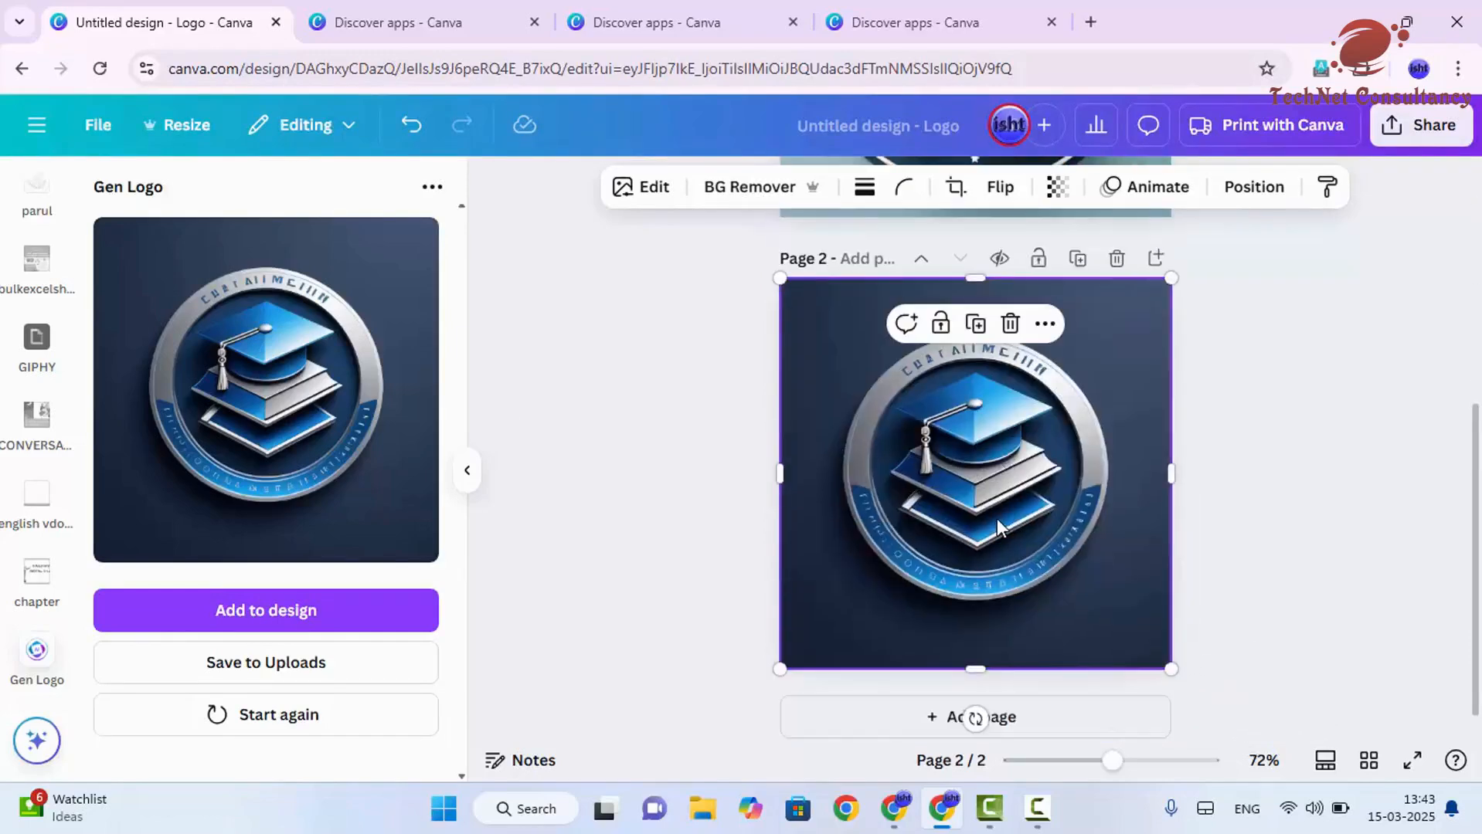
pyautogui.click(1300, 440)
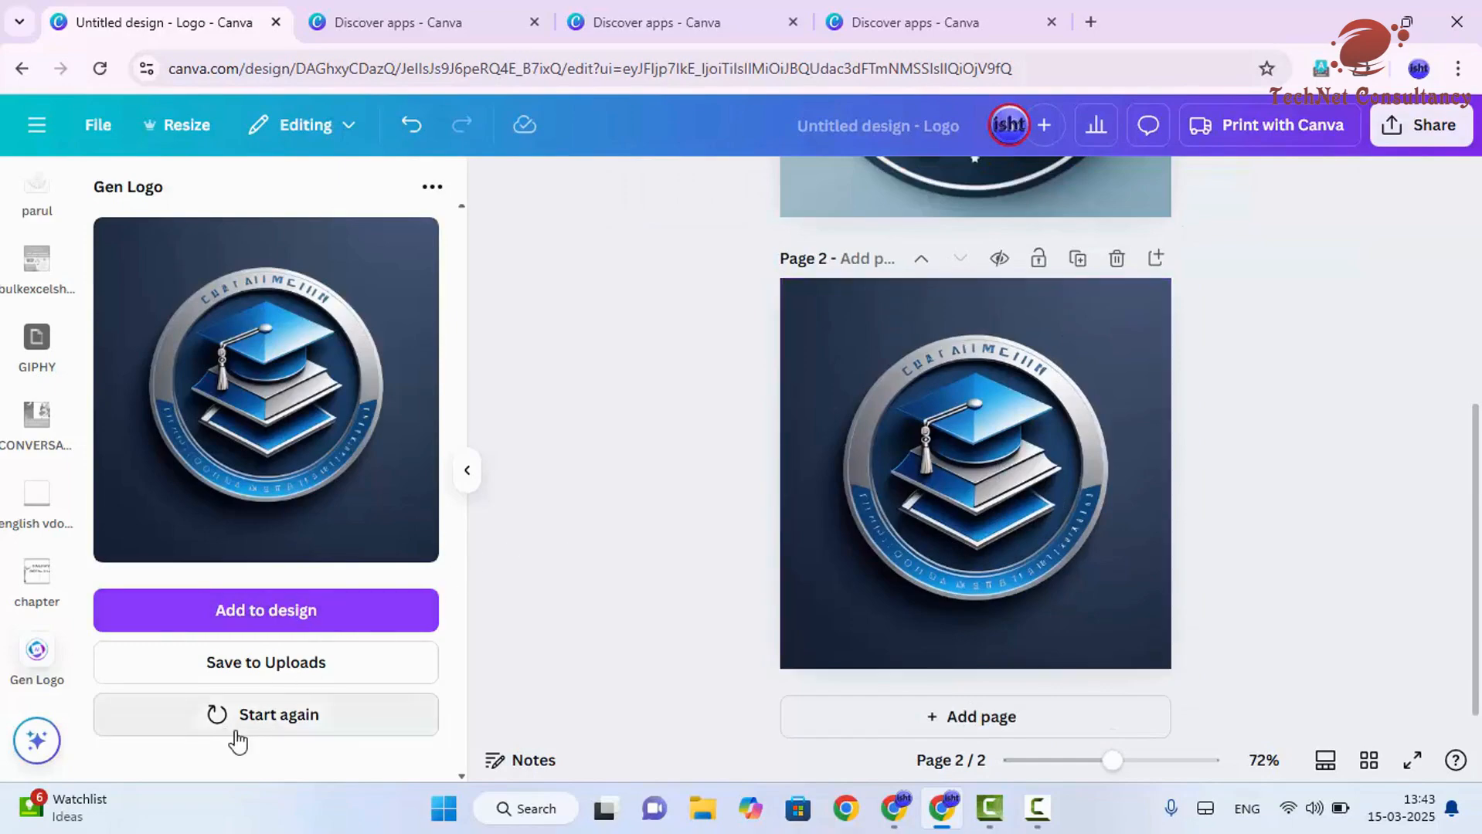